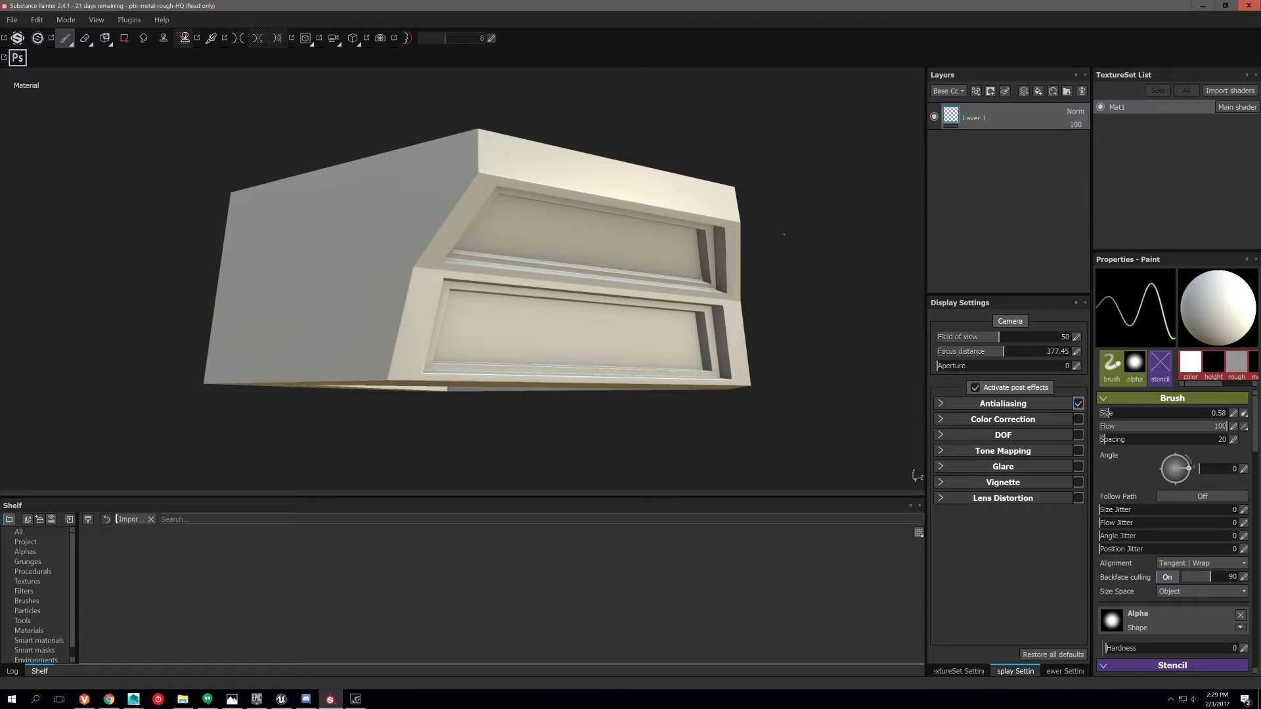
- Examine the lower trim edges of the ceiling mesh up close and show the texture set settings
scroll(639, 302, "down", 2)
scroll(640, 302, "up", 6)
left_click_drag(636, 305, 780, 505, "alt")
left_click_drag(712, 422, 749, 340, "alt")
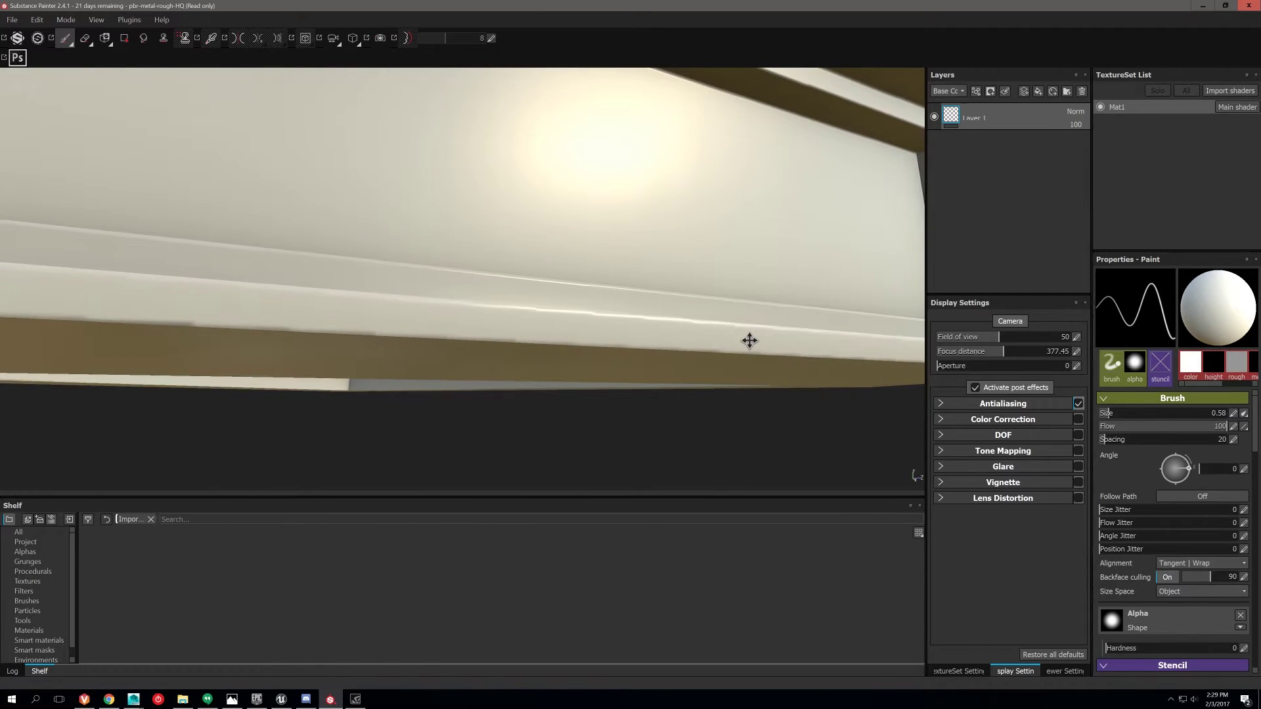
right_click_drag(609, 328, 628, 340, "alt")
left_click_drag(629, 341, 647, 315, "alt")
left_click(958, 671)
left_click_drag(722, 352, 729, 348, "alt")
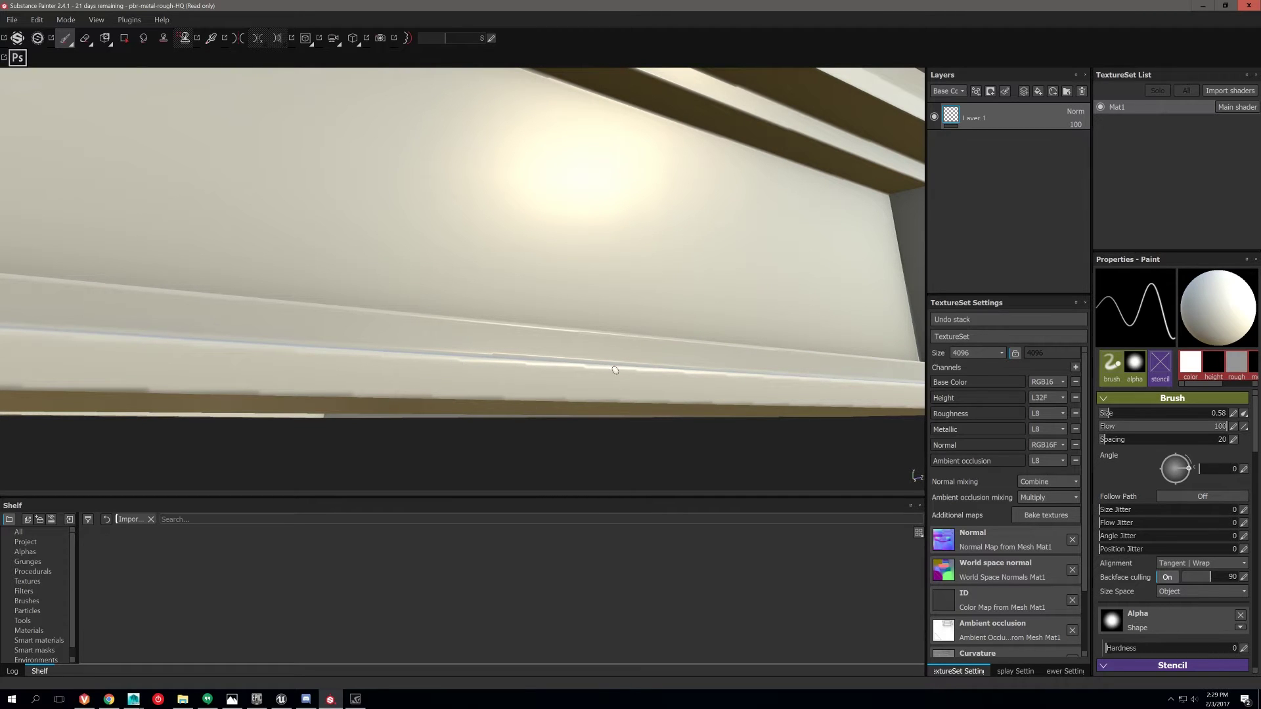
left_click_drag(615, 370, 591, 290, "alt")
mouse_move(591, 290)
middle_mouse_down("alt")
mouse_move(540, 383)
mouse_move(534, 368)
mouse_move(560, 366)
middle_mouse_up("alt")
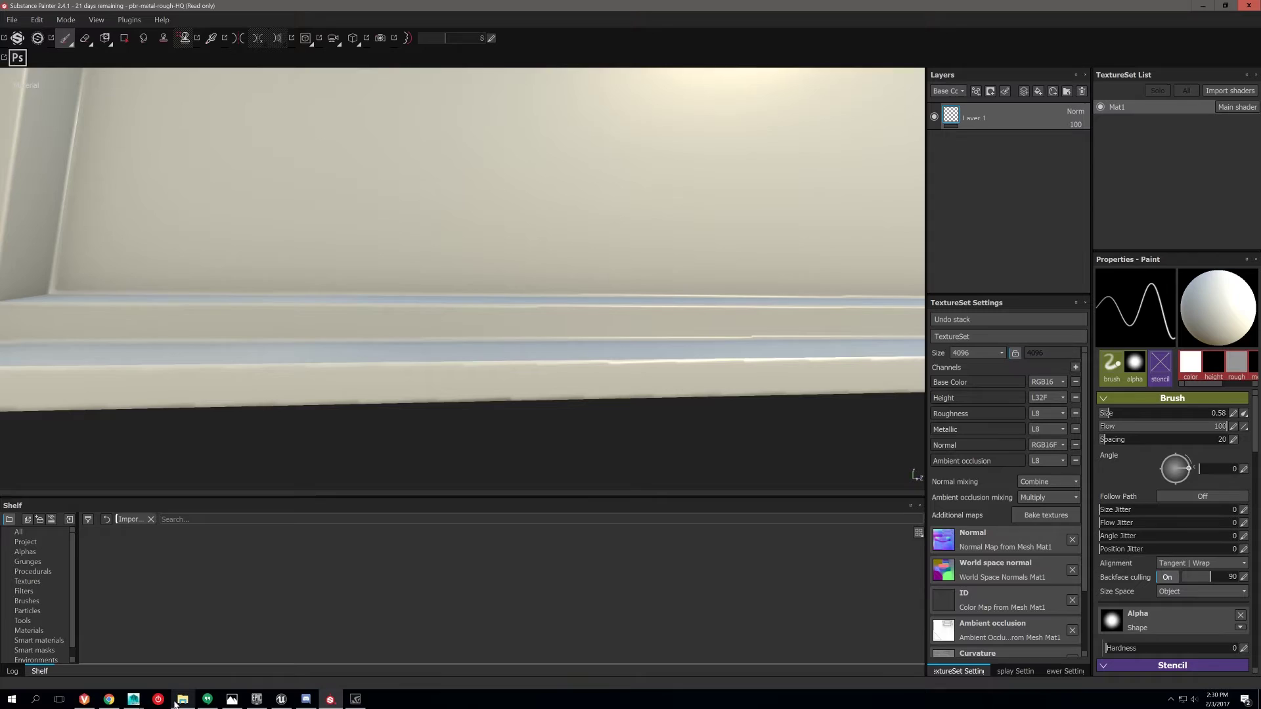
- Switch to Maya and try aligning the bottom border UVs of the triangular panel shell, undoing the alignment
mouse_move(134, 698)
left_click(174, 659)
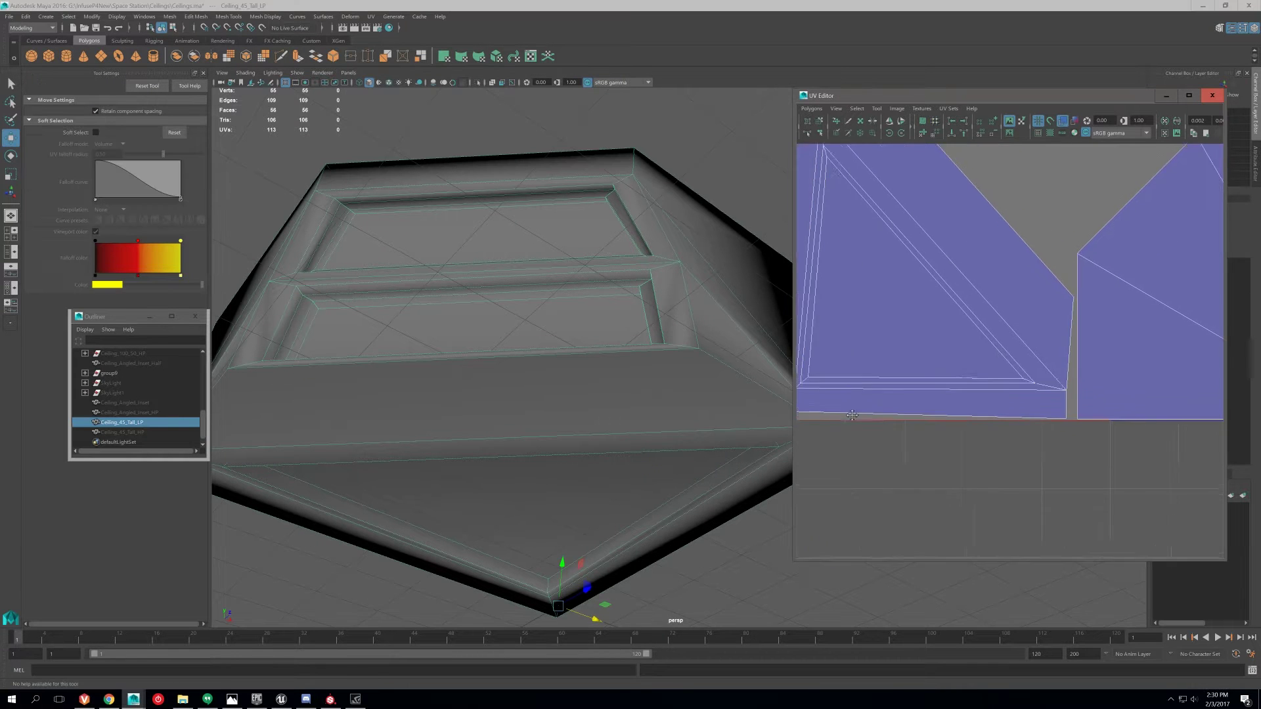
right_click_drag(1018, 348, 1057, 348)
middle_click_drag(957, 394, 1151, 395, "alt")
left_click_drag(870, 402, 1062, 434)
scroll(1012, 410, "up", 1)
middle_click_drag(935, 365, 985, 392, "alt")
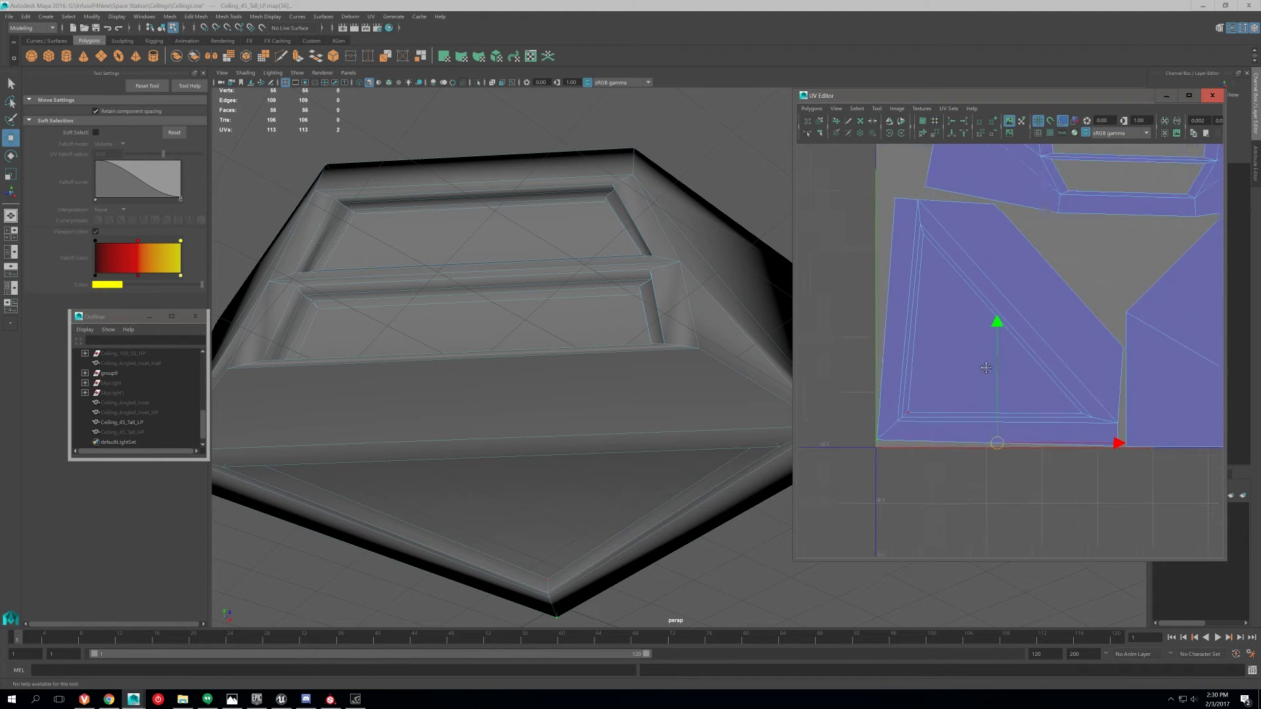
left_click(952, 136)
key("ctrl+z")
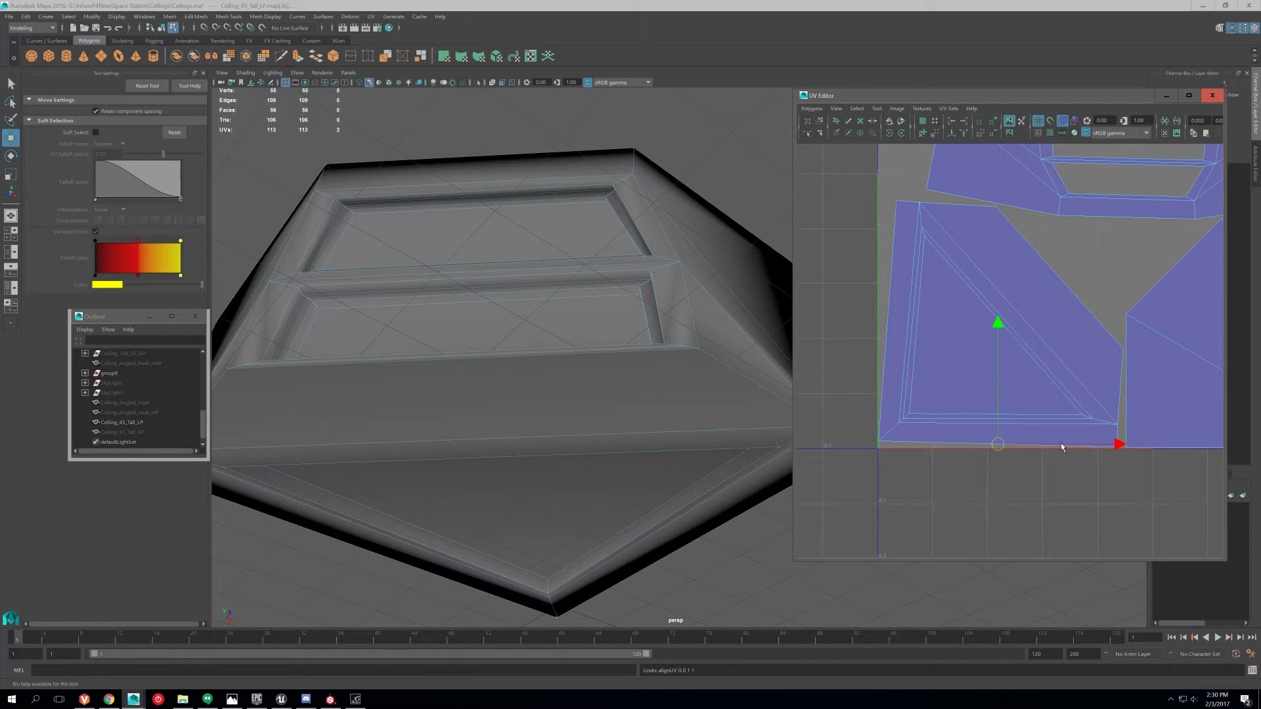
- Align the bottom border UVs of the triangular panel shell to their minimum V value
middle_click_drag(918, 255, 893, 425, "alt")
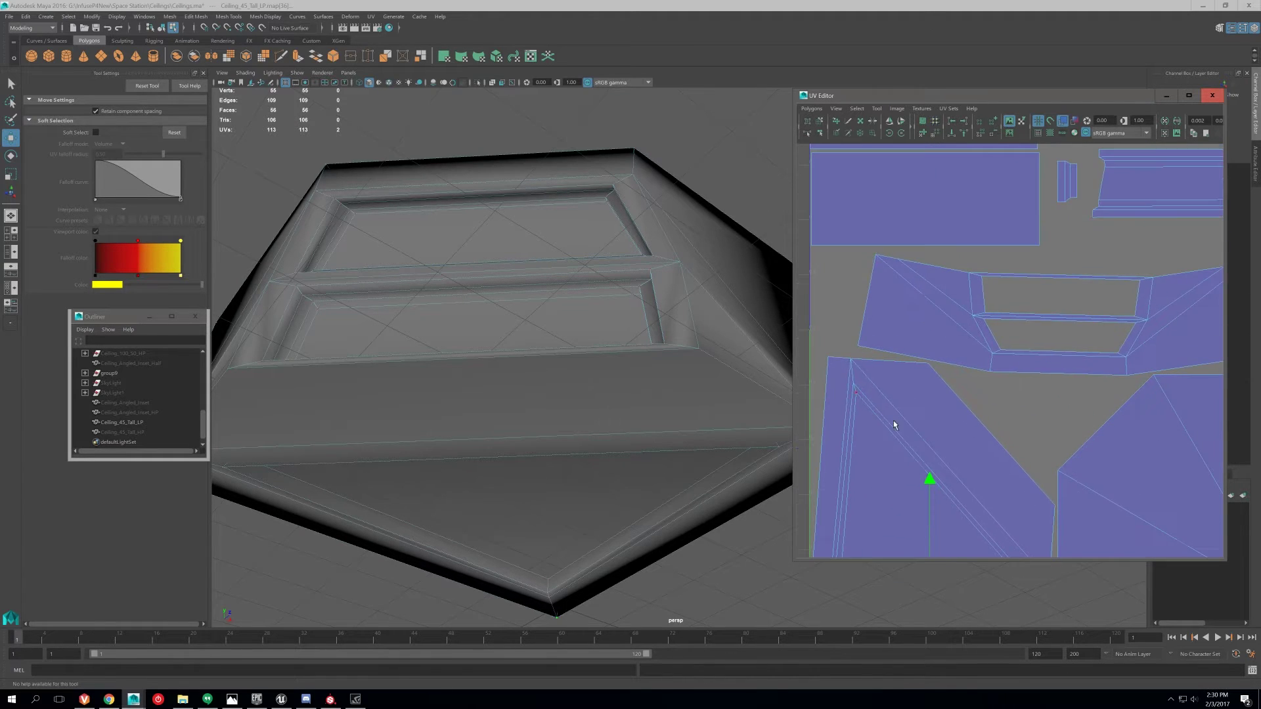
middle_click_drag(888, 235, 964, 329, "alt")
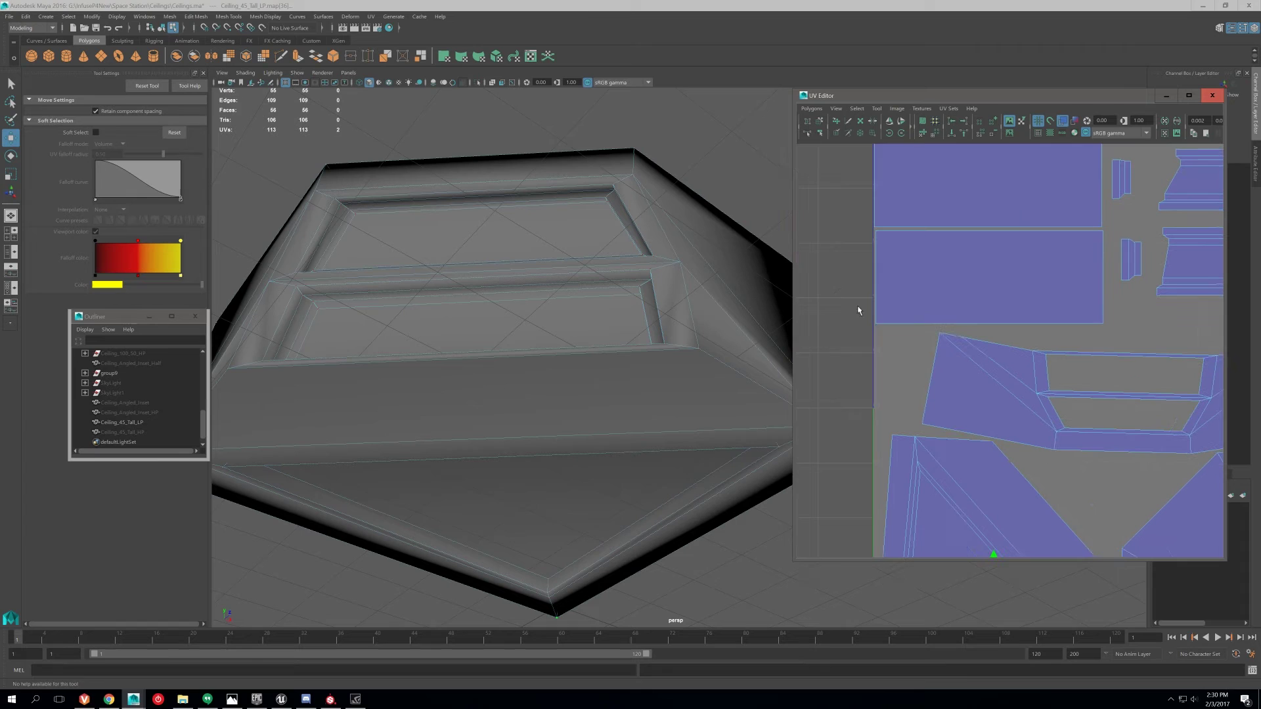
left_click_drag(858, 306, 1106, 331)
middle_click_drag(1097, 341, 1054, 176, "alt")
middle_click_drag(952, 406, 1060, 237, "alt")
left_click_drag(955, 405, 1111, 422)
scroll(1082, 420, "up", 4)
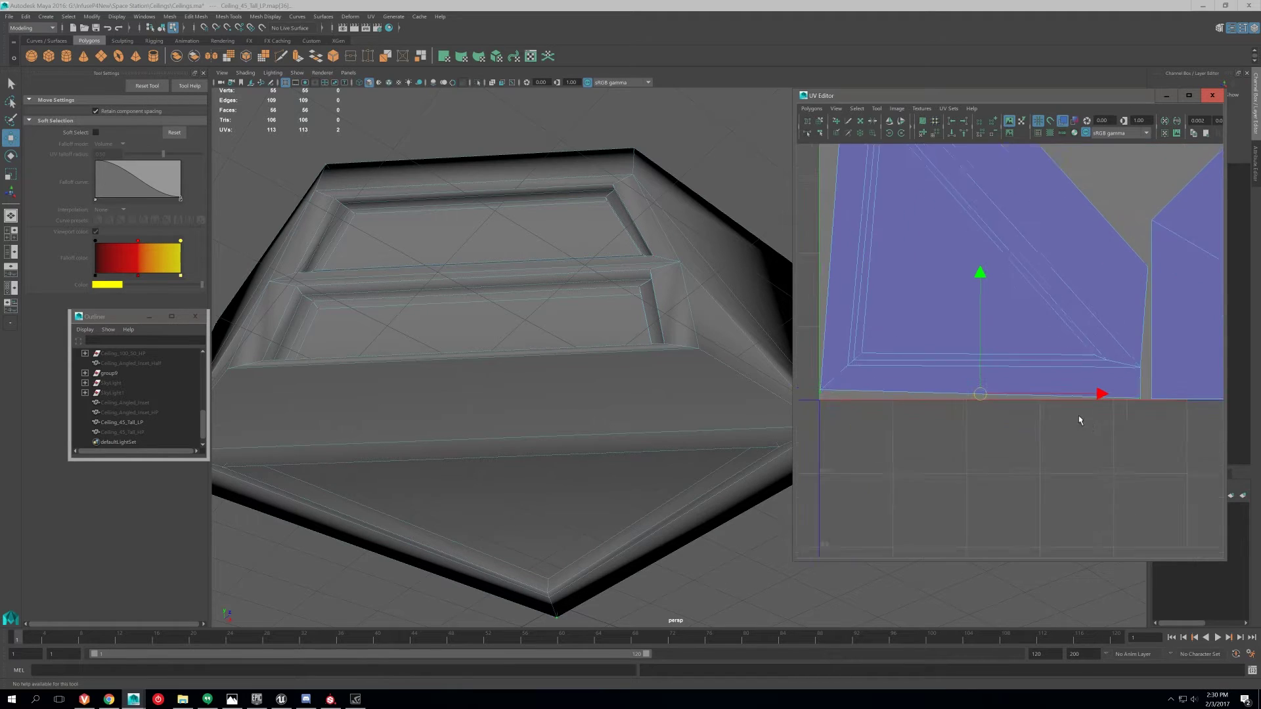
middle_click_drag(950, 393, 983, 397, "alt")
scroll(982, 397, "up", 1)
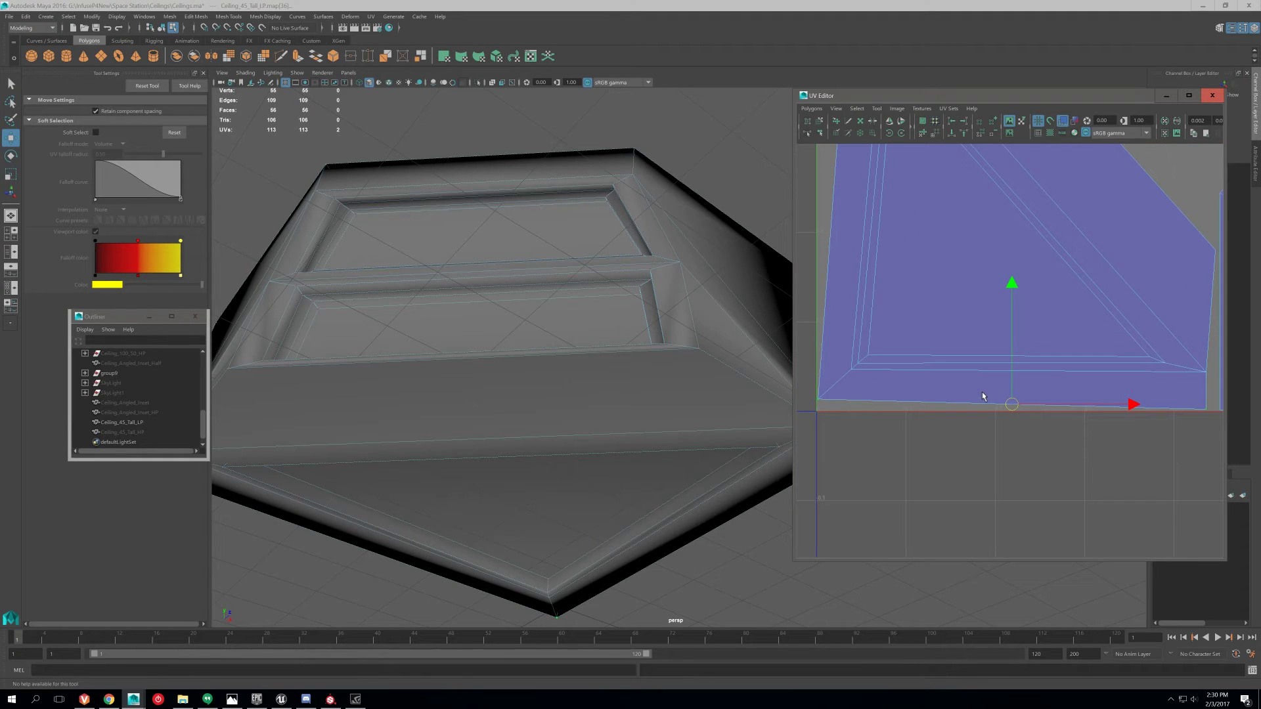
left_click(953, 136)
left_click(954, 136)
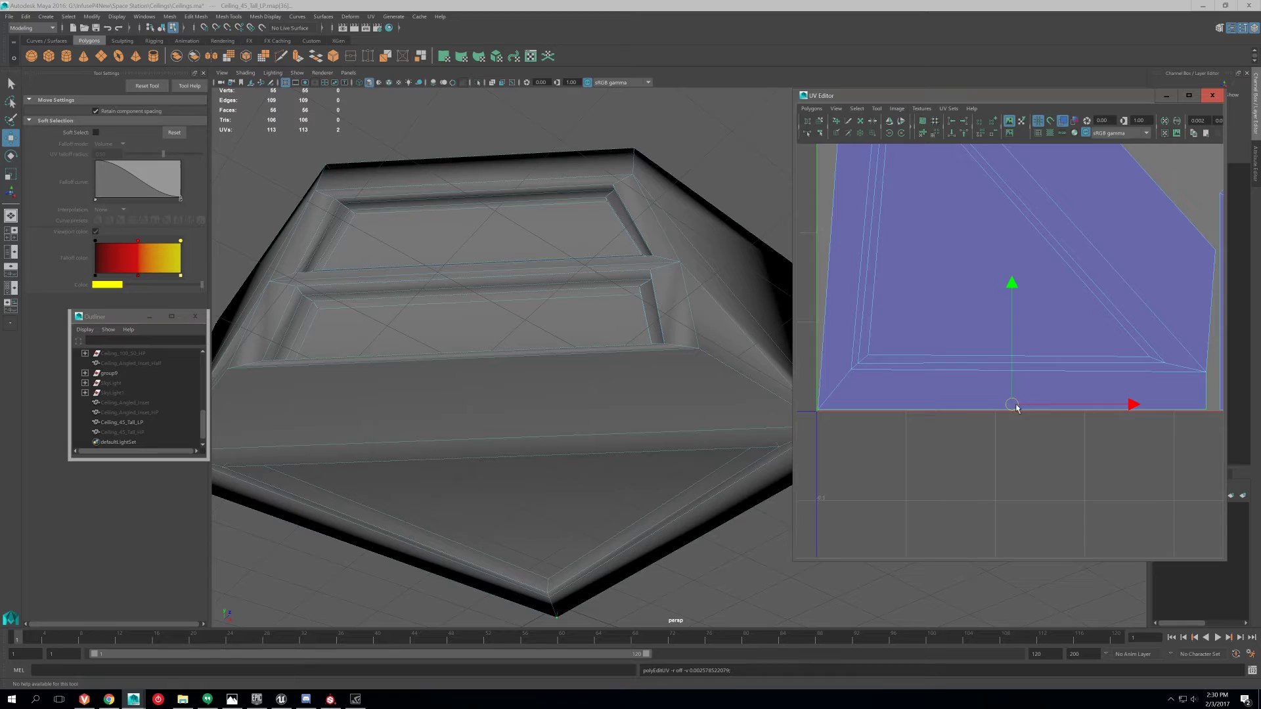
- Align the UVs along the bottom of the shell's outer frame line to minimum V
middle_click_drag(1015, 408, 996, 408, "alt")
left_click_drag(868, 376, 1193, 390)
left_click(953, 136)
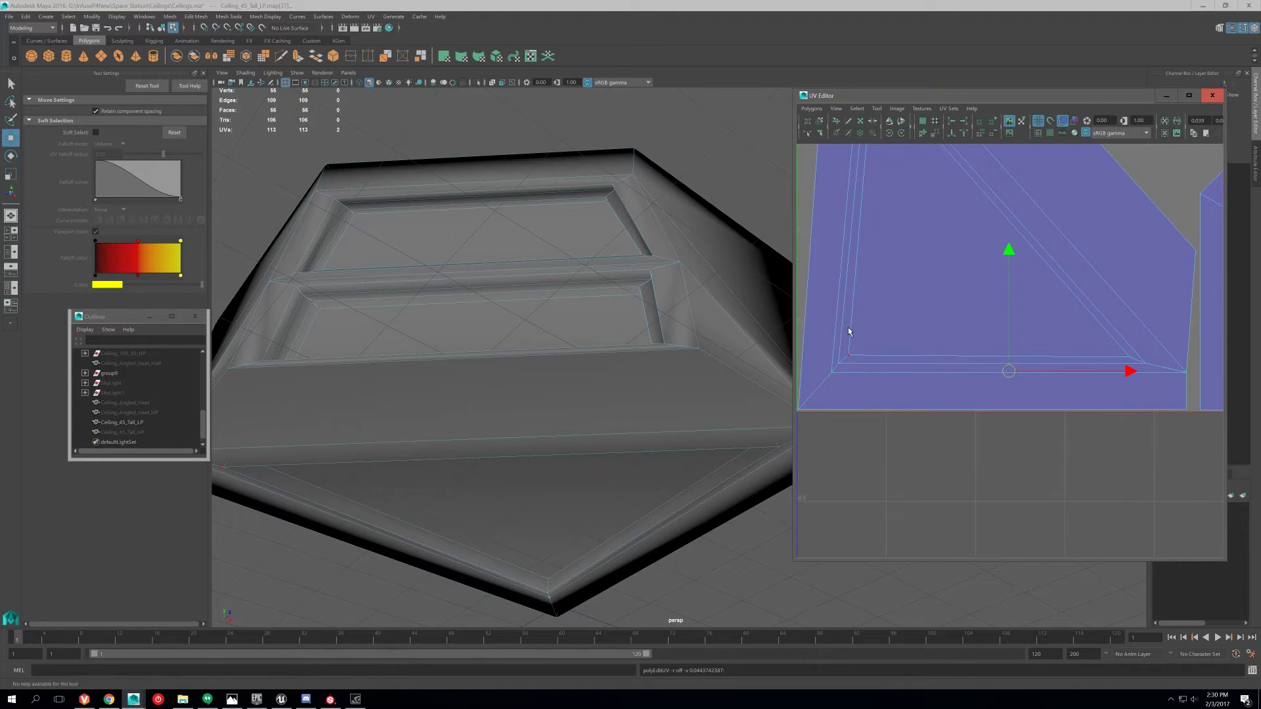
- Align the bottom UV pairs of the two inner frame lines in the triangular shell to minimum V
left_click(845, 358)
left_click(854, 369)
left_click(1143, 368)
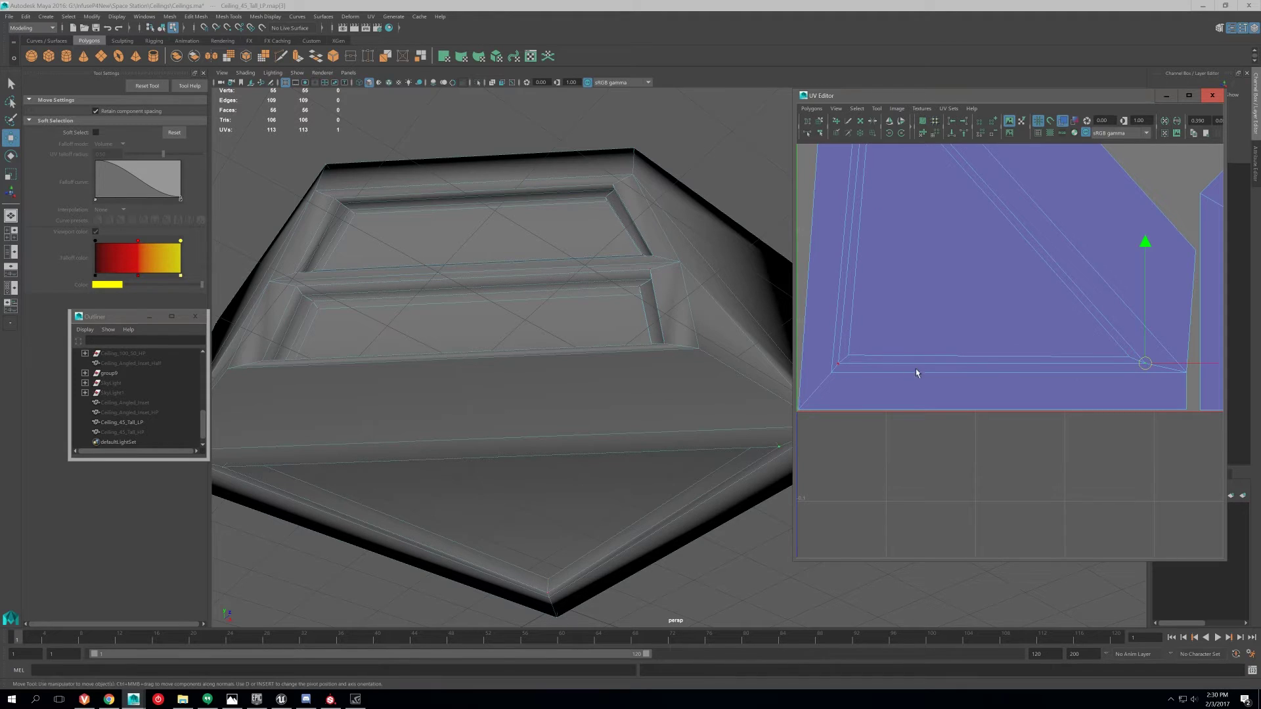
left_click(841, 366, "shift")
key("g")
left_click(850, 358)
left_click(1074, 348, "shift")
key("g")
- Align the left border UVs of the triangular shell and those of its outer frame line to minimum U
middle_click_drag(893, 289, 957, 361, "alt")
right_click_drag(957, 361, 957, 339, "alt")
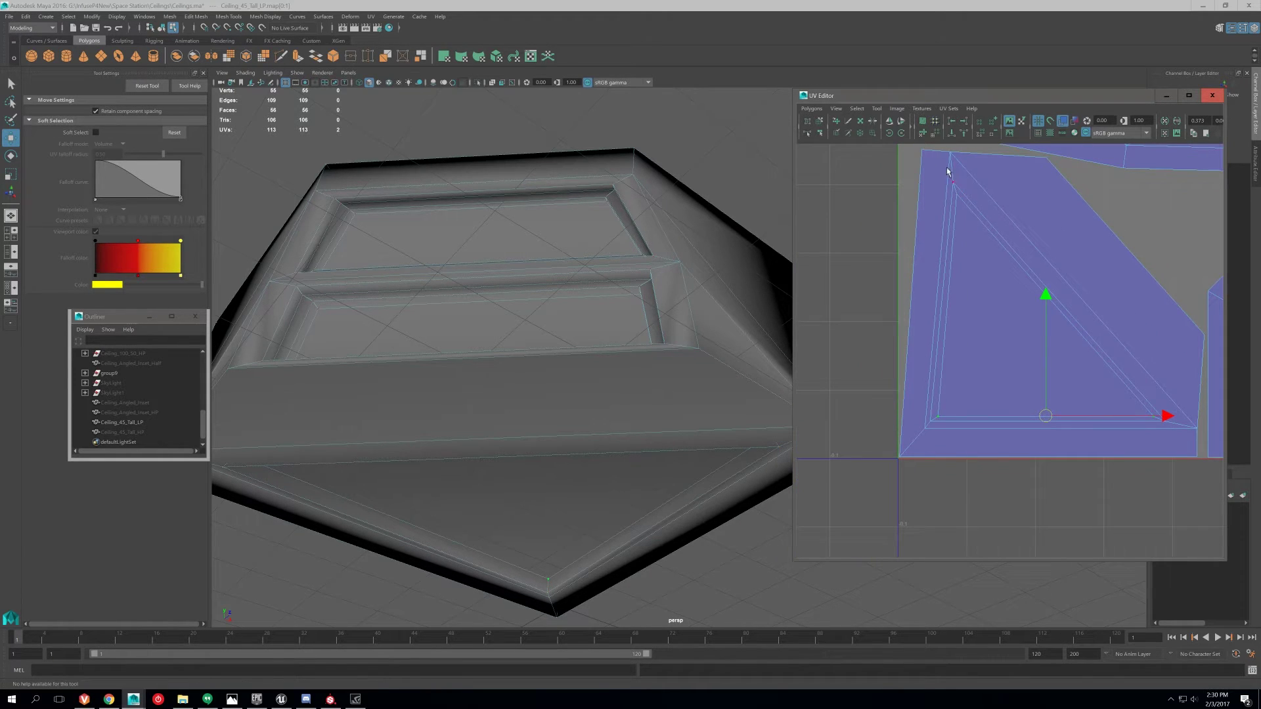
left_click(922, 152)
left_click(901, 452, "shift")
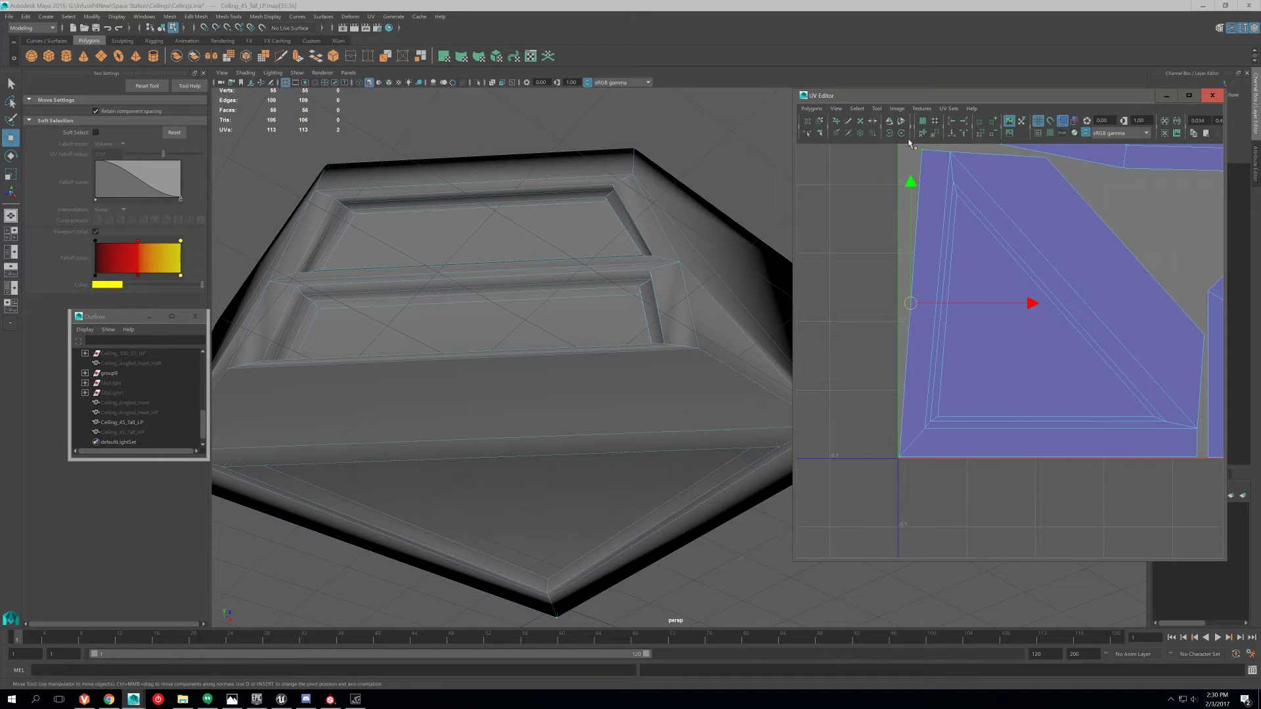
left_click(955, 122)
left_click(949, 154)
left_click(925, 427, "shift")
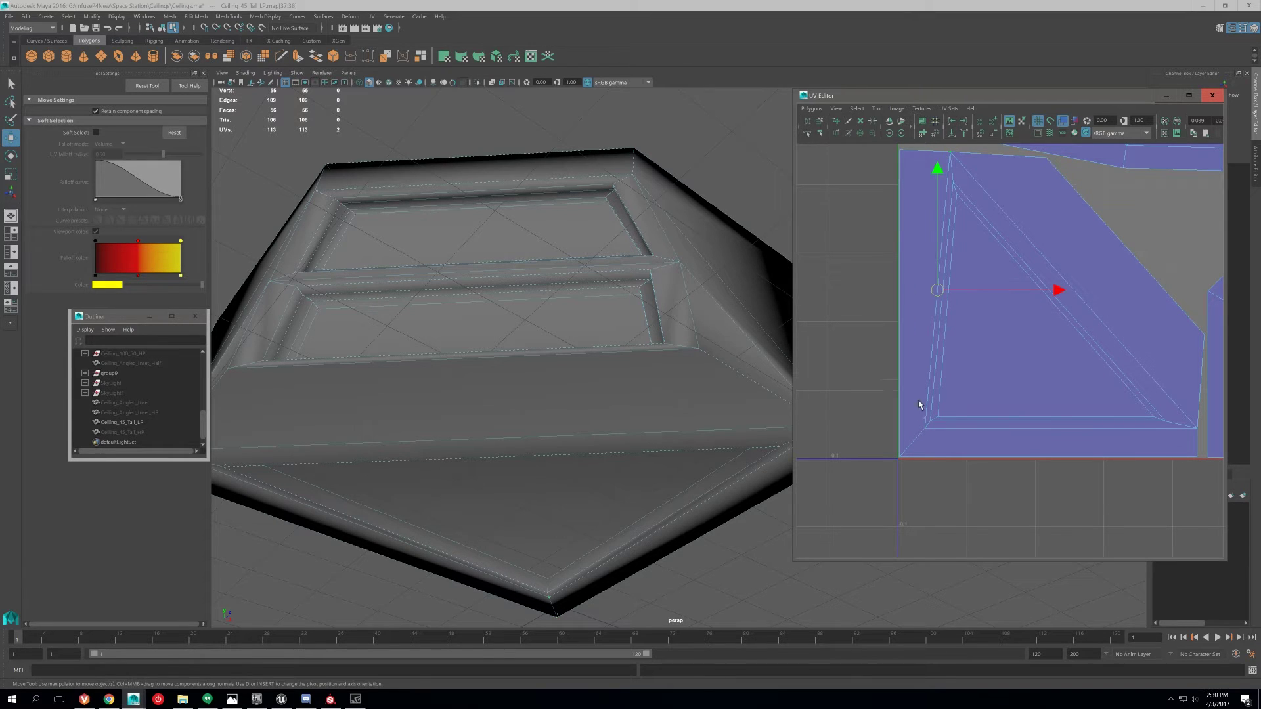
left_click(952, 121)
- Align the left-side UV pairs of the two inner frame lines to minimum U
left_click(950, 181)
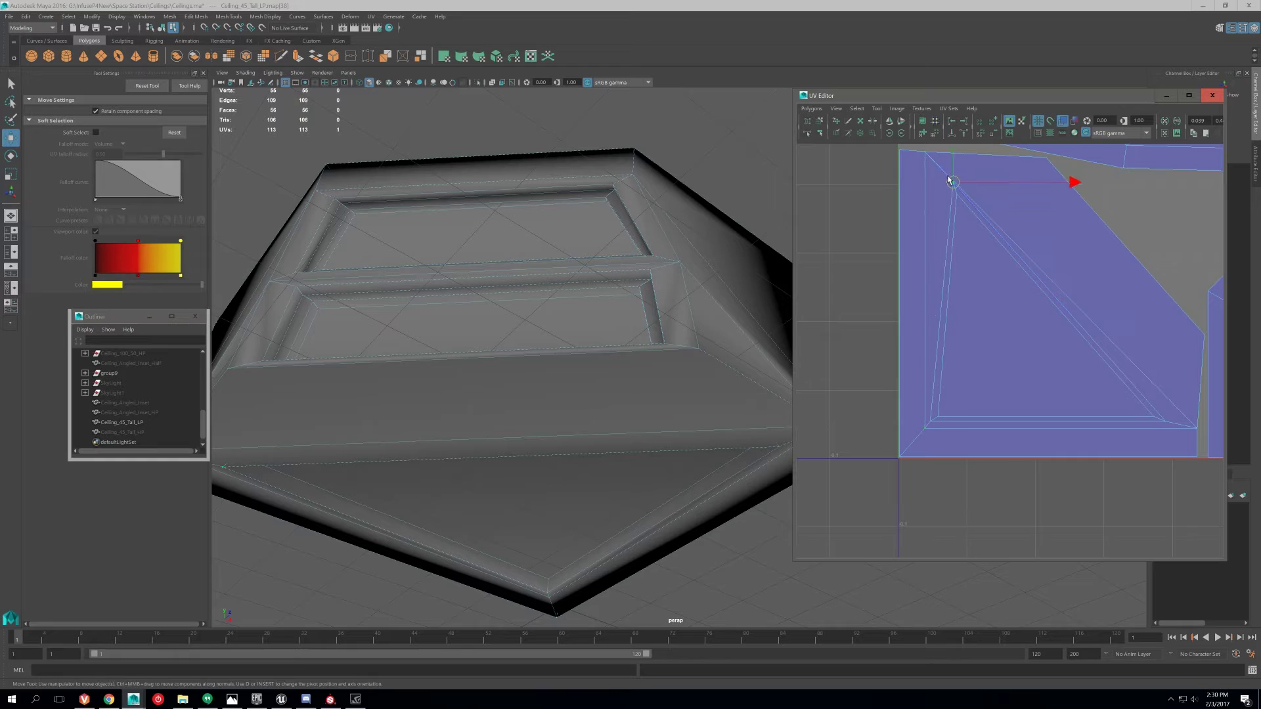
left_click(931, 421, "shift")
left_click(952, 121)
left_click(939, 417)
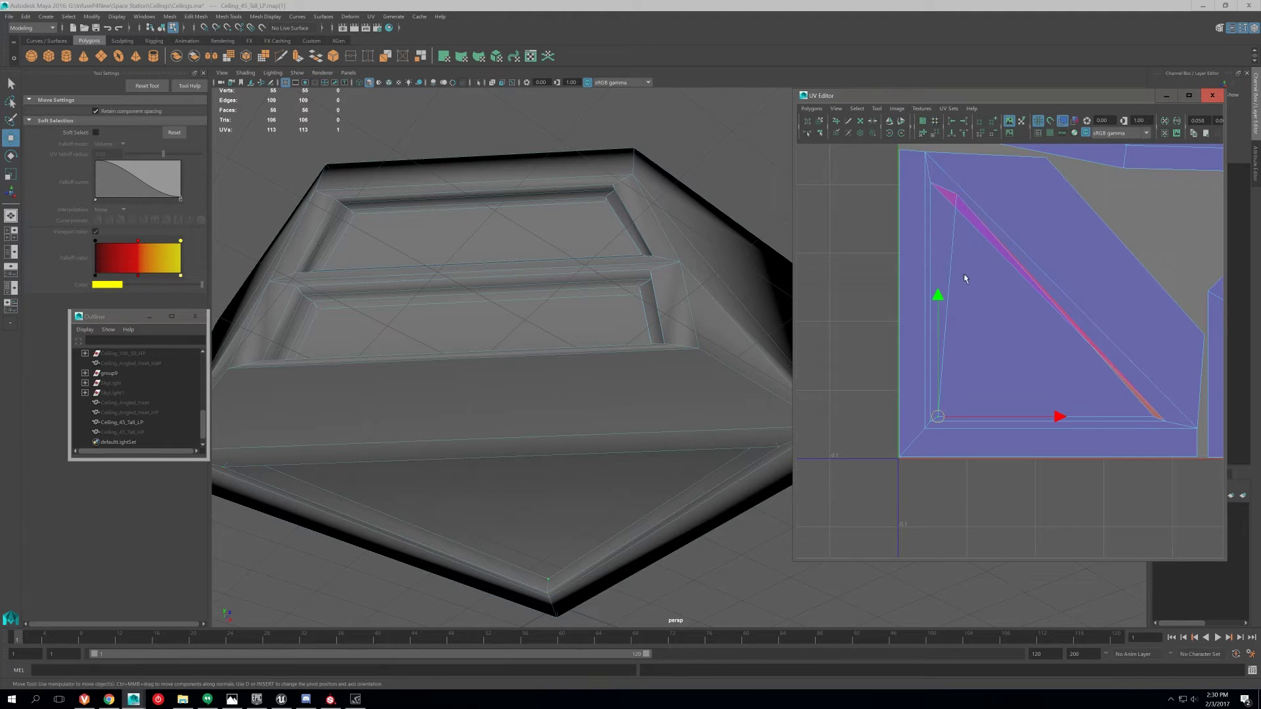
left_click(957, 195, "shift")
left_click(952, 120)
- Align the right border UVs of the triangular panel shell to minimum U
middle_click_drag(1040, 333, 983, 317, "alt")
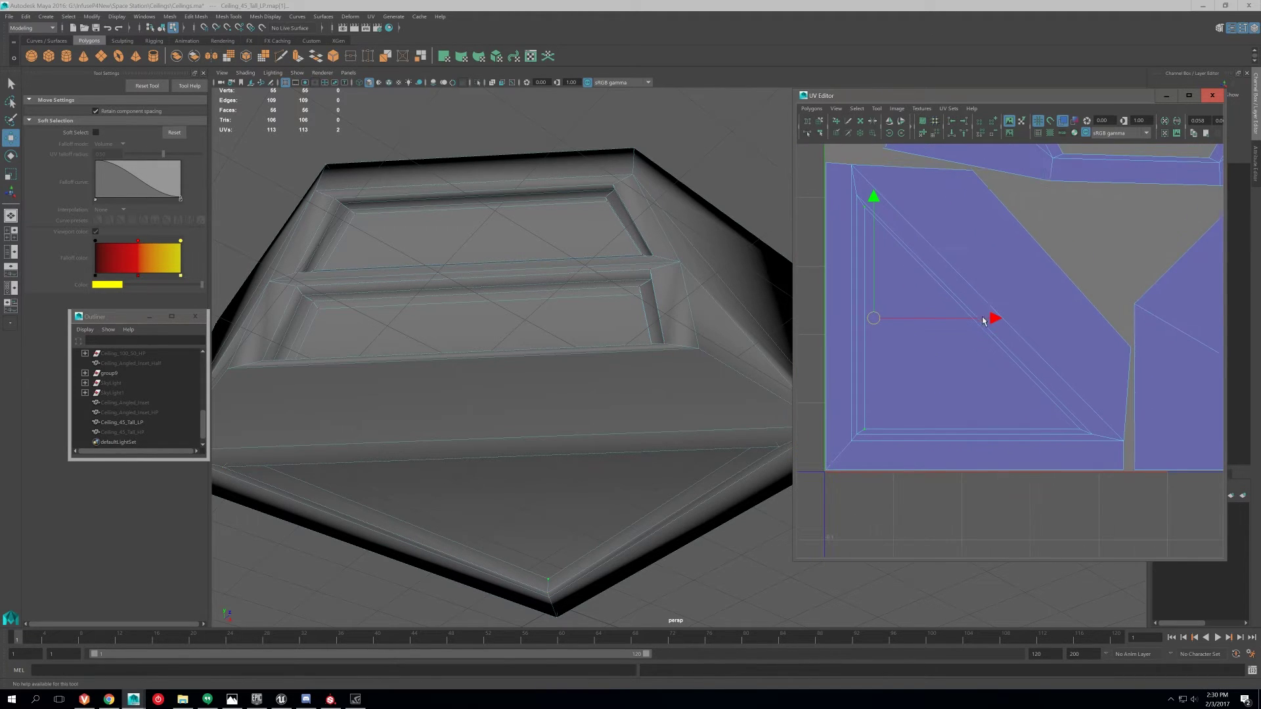
left_click(1130, 347)
left_click(1123, 439, "shift")
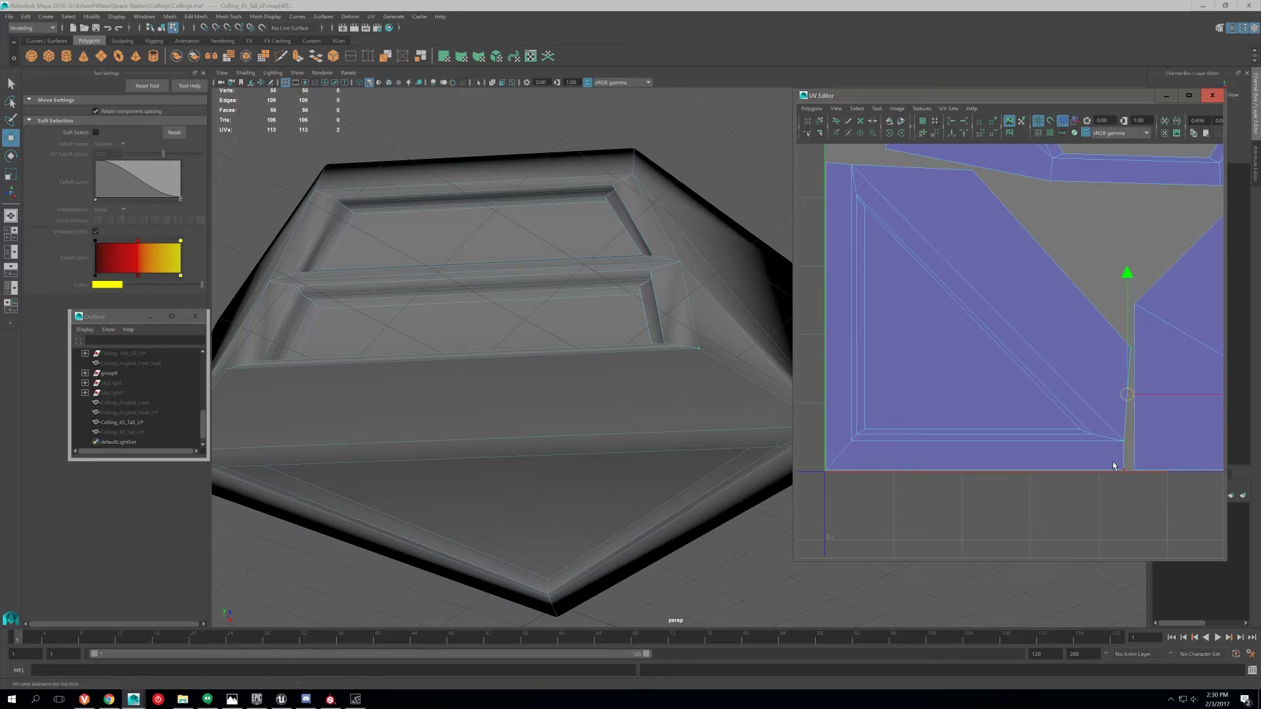
left_click(951, 121)
- Align the three top border UVs of the triangular panel shell to maximum V
middle_click_drag(982, 221, 985, 281, "alt")
left_click(976, 229)
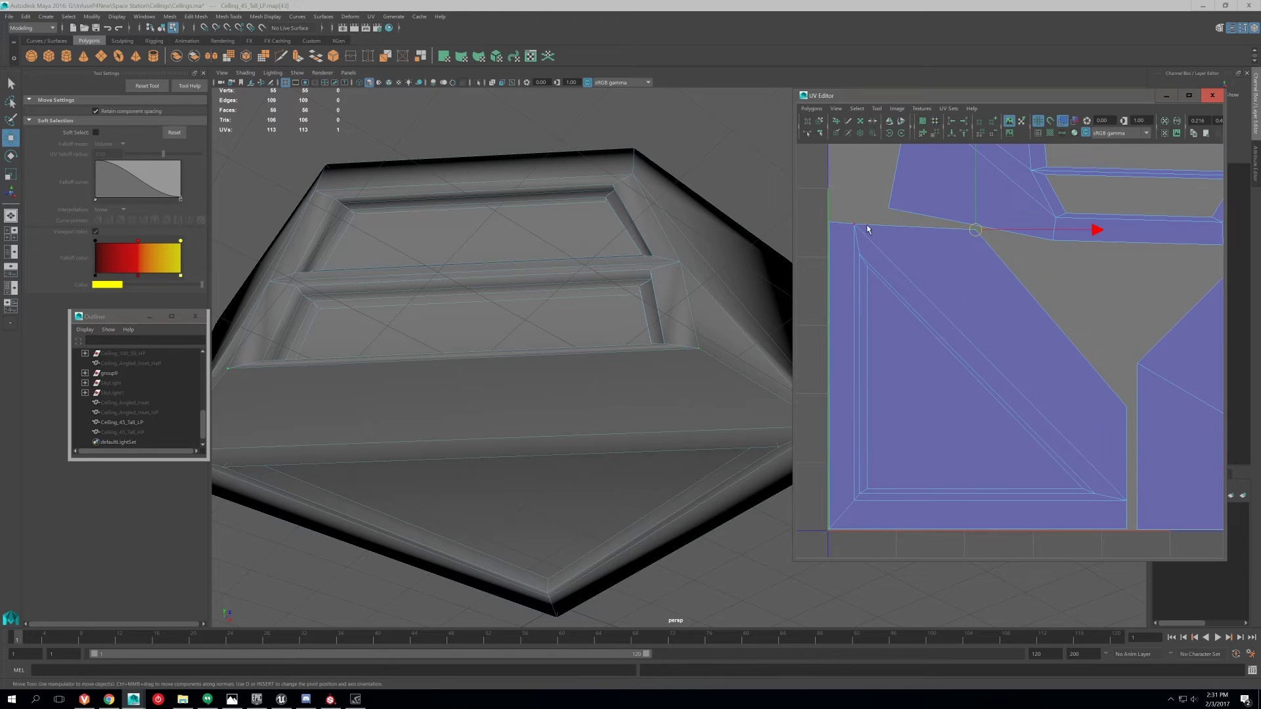
left_click(852, 230, "shift")
left_click(833, 227, "shift")
left_click(963, 134)
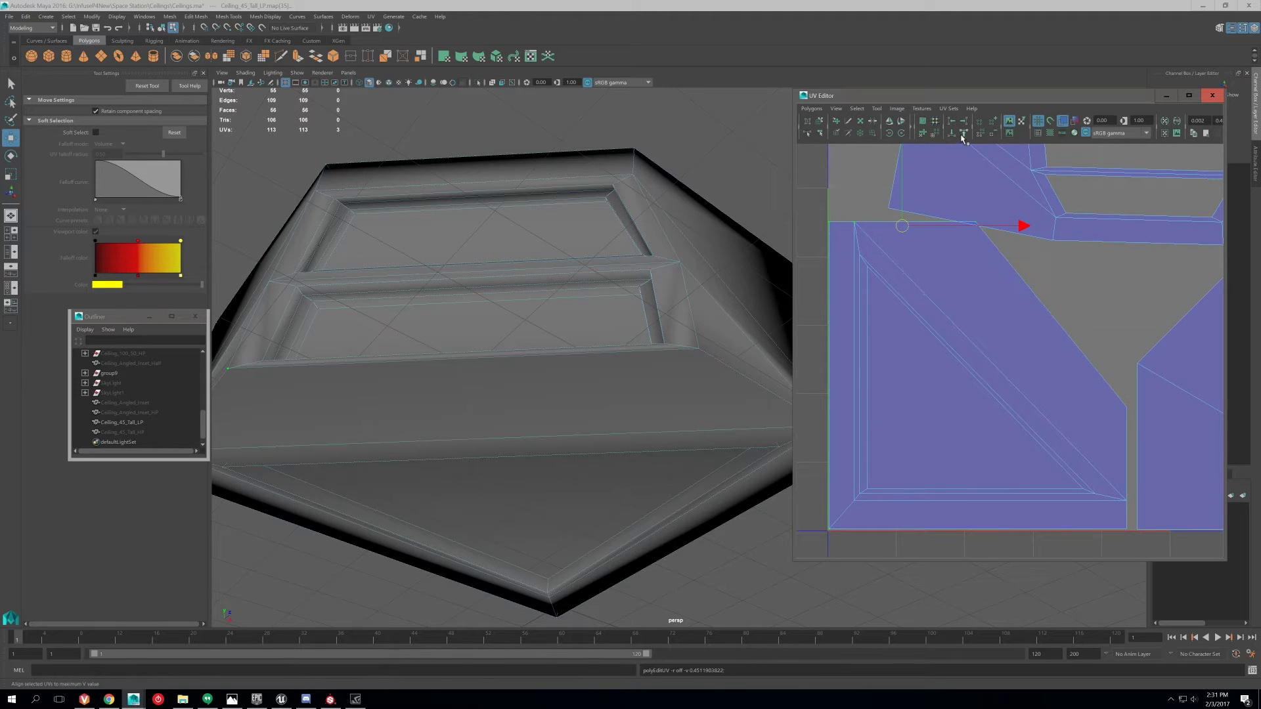
- Select the whole shell with the two window openings and move it slightly away from the triangular shell
middle_click_drag(947, 317, 933, 294, "alt")
scroll(933, 294, "down", 1)
right_click_drag(1002, 265, 927, 287, "alt")
double_click(982, 230)
left_click_drag(1065, 174, 1069, 172)
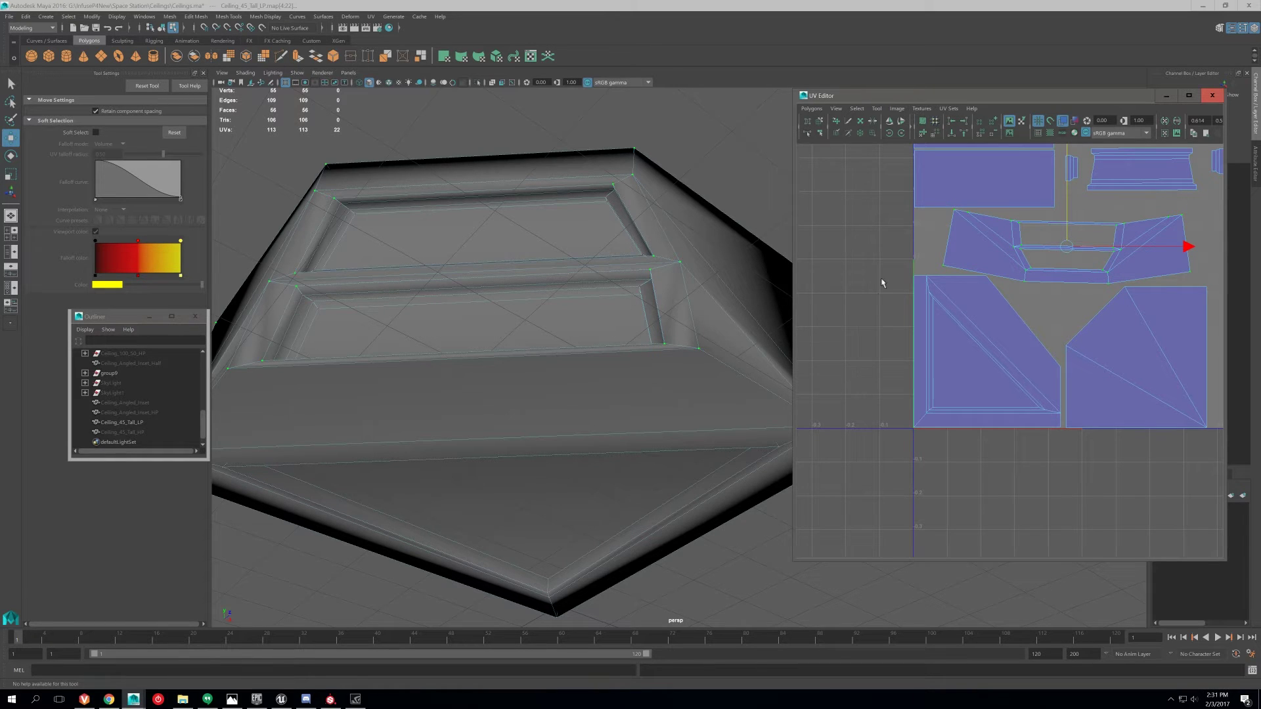
- Preview the checker tiles briefly, turn on UV distortion shading instead, and inspect the triangular panel with it
scroll(972, 368, "up", 8)
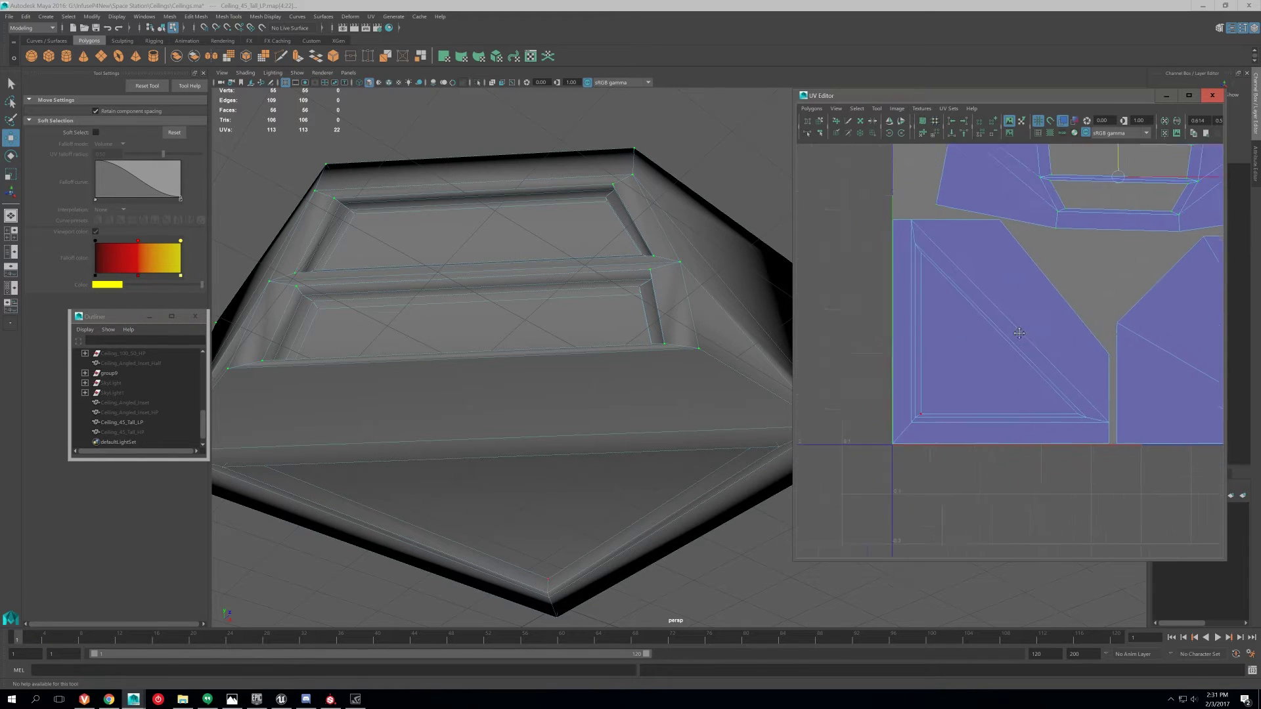
middle_click_drag(1037, 396, 1053, 430, "alt")
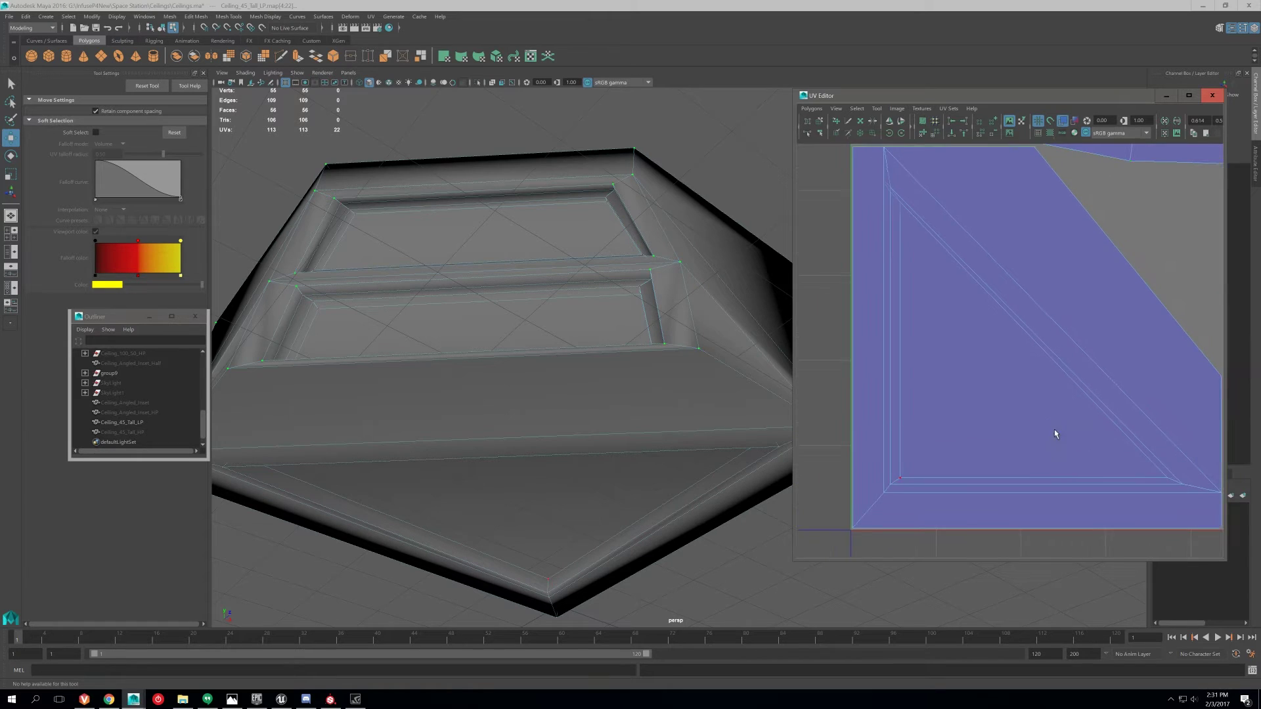
scroll(1050, 421, "down", 1)
middle_click_drag(975, 249, 973, 254, "alt")
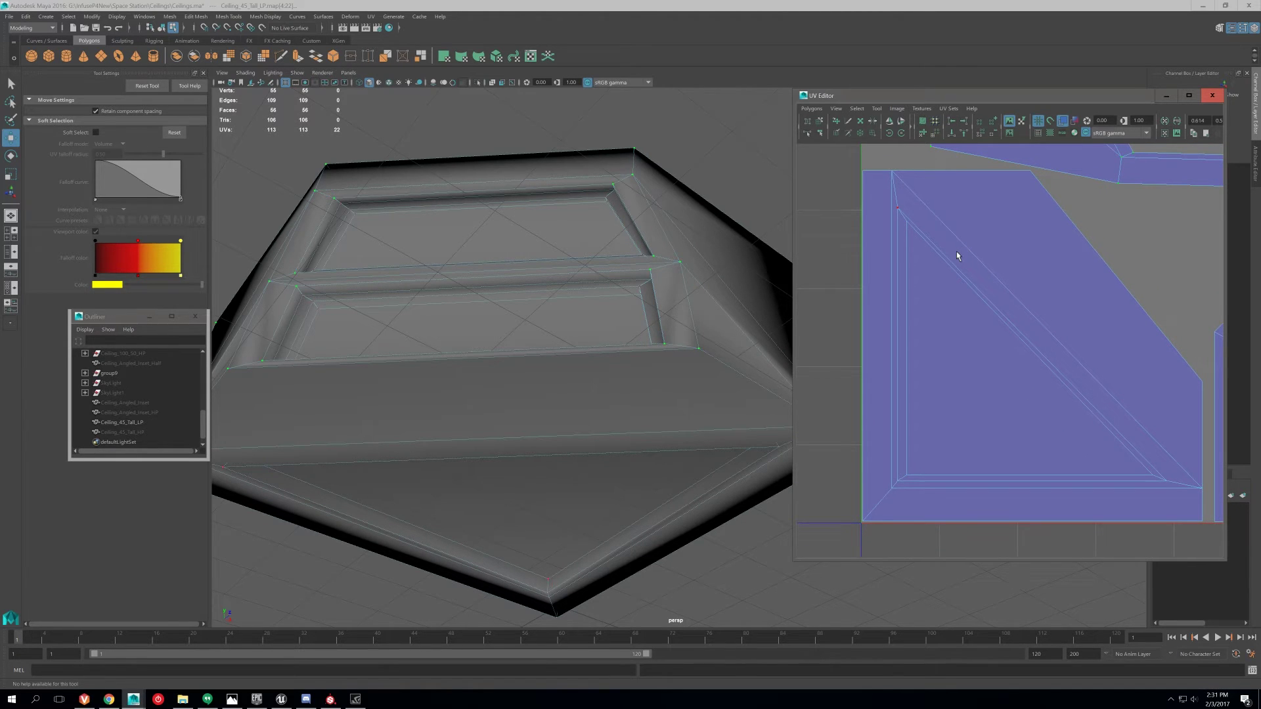
left_click(1050, 132)
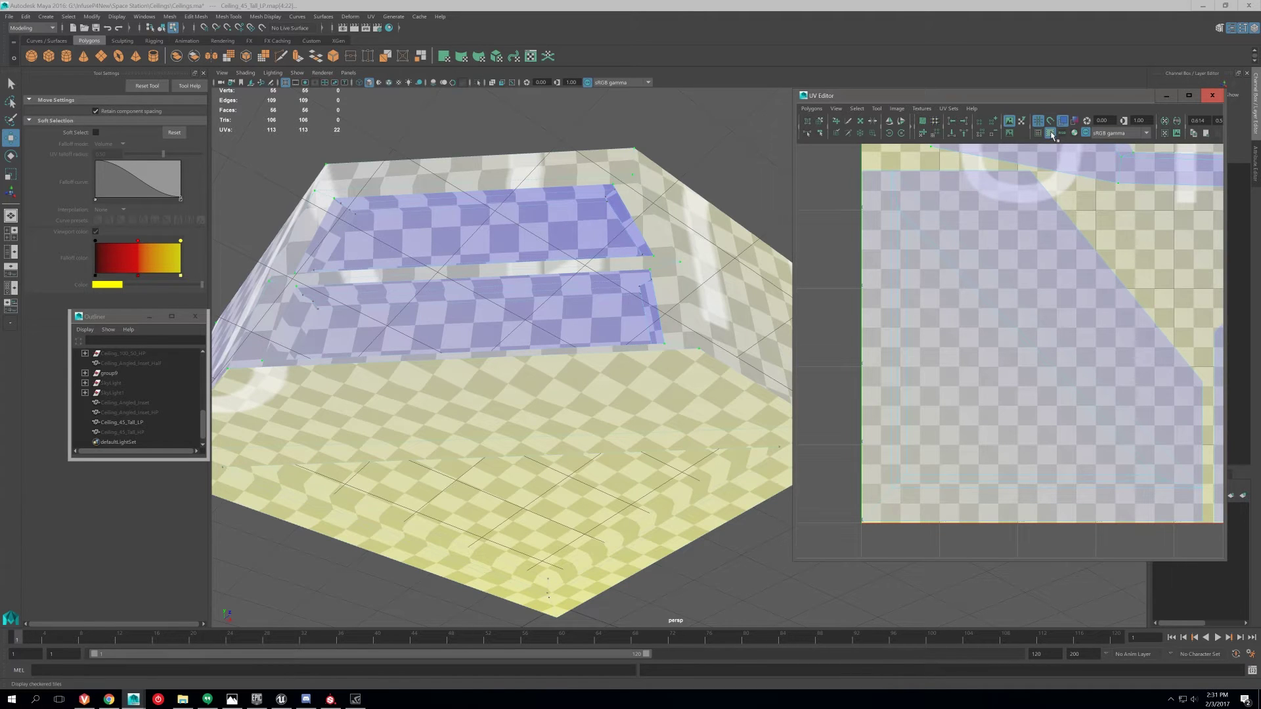
left_click(1051, 133)
left_click(1076, 124)
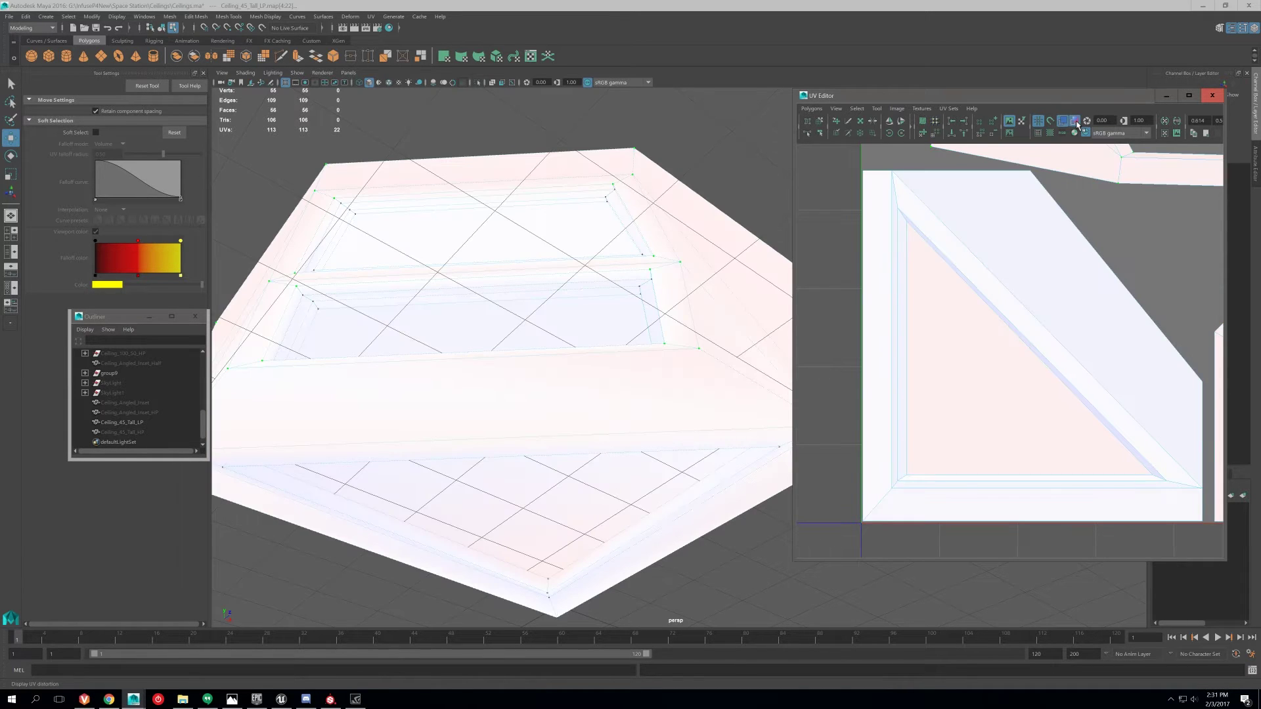
left_click_drag(640, 260, 676, 286, "alt")
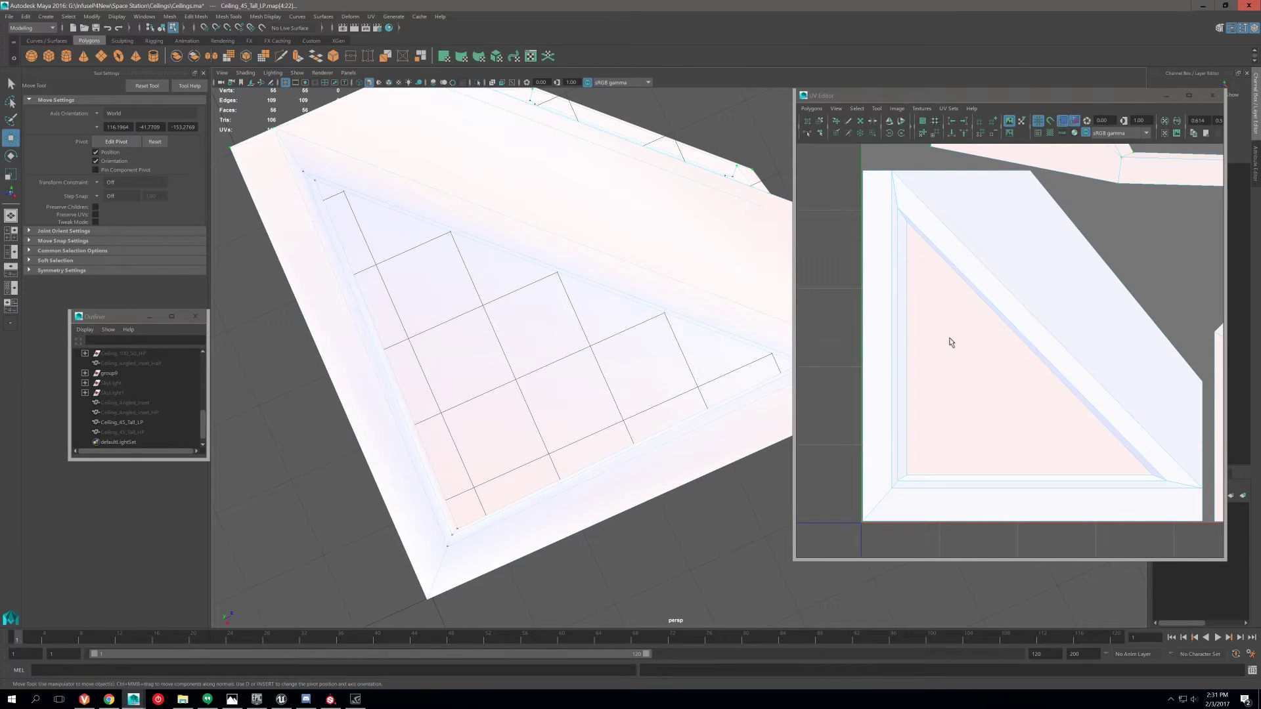
middle_click_drag(950, 342, 910, 333, "alt")
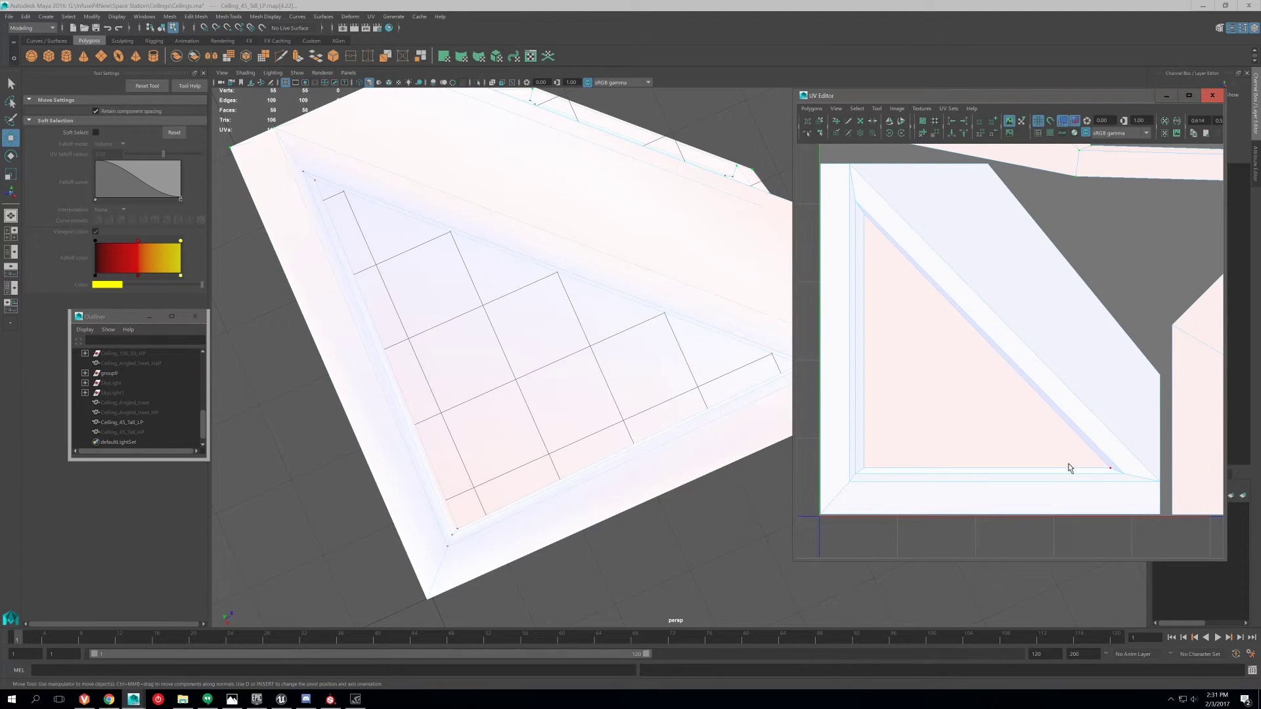
- Try nudging the UVs at both ends of the innermost diagonal line in U to reduce distortion
left_click(1068, 464)
left_click(867, 231, "shift")
mouse_move(1107, 341)
left_mouse_down()
mouse_move(1078, 340)
mouse_move(1105, 342)
left_mouse_up()
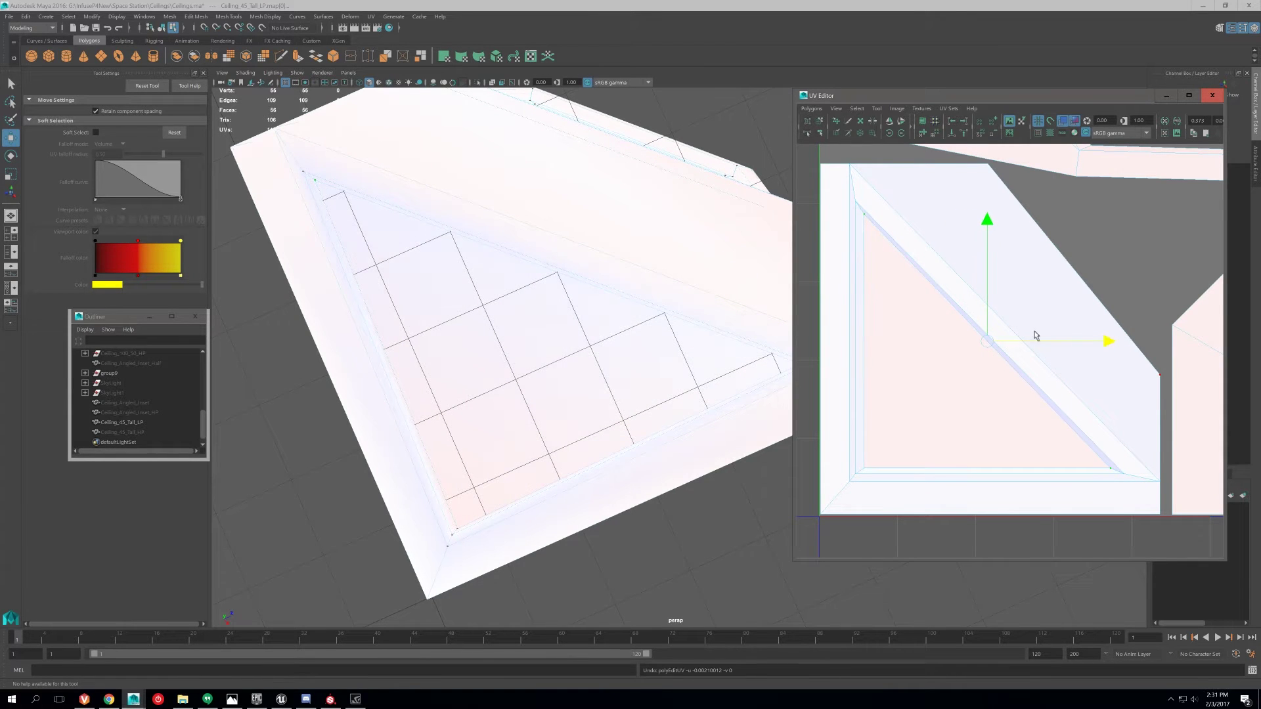
- Try shifting the inner diagonal edge of the triangular shell in U and undo the move
mouse_move(731, 318)
left_mouse_down("alt")
mouse_move(684, 298)
mouse_move(692, 279)
mouse_move(763, 284)
mouse_move(610, 293)
mouse_move(684, 333)
mouse_move(684, 313)
mouse_move(726, 304)
left_mouse_up("alt")
right_click_drag(929, 338, 935, 302)
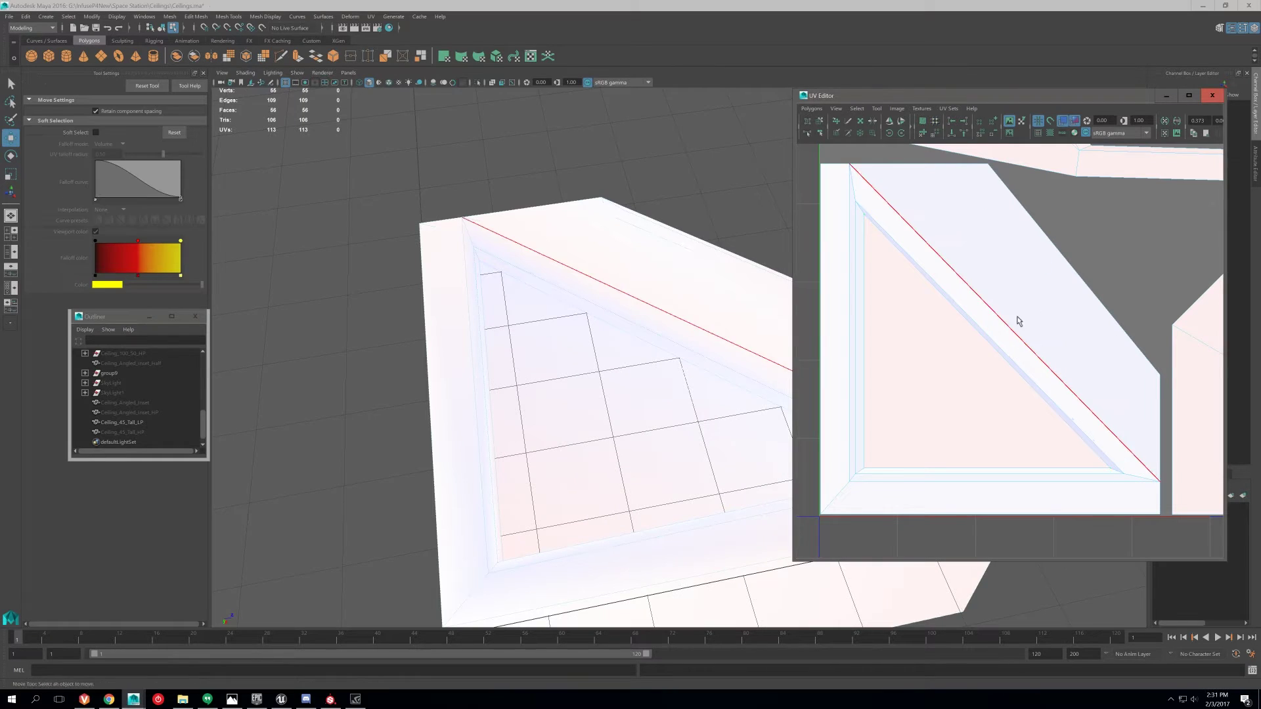
scroll(988, 346, "down", 1)
left_click(986, 344)
left_click_drag(1109, 342, 1105, 341)
key("ctrl+z")
right_click_drag(989, 365, 1050, 328)
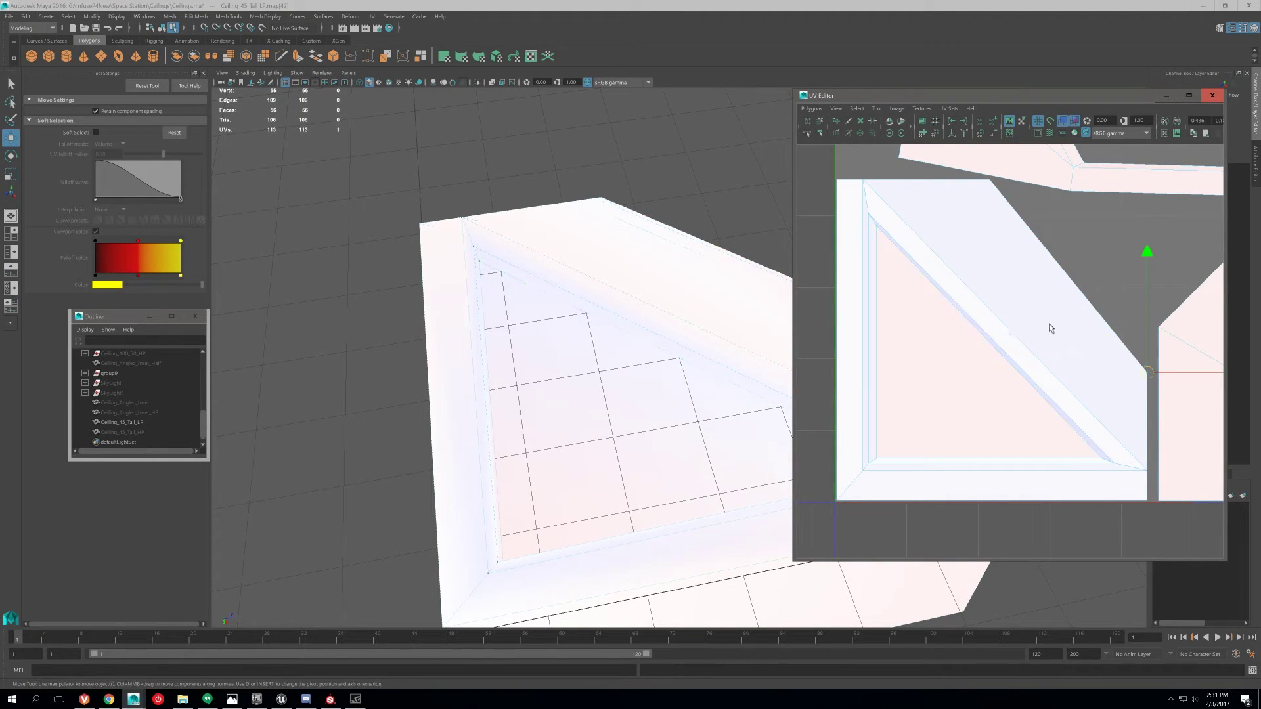
- Turn off UV distortion shading and bring the lower ceiling-trim shell into UV selection
scroll(1048, 327, "down", 5)
middle_click_drag(1047, 269, 927, 398, "alt")
scroll(929, 398, "up", 2)
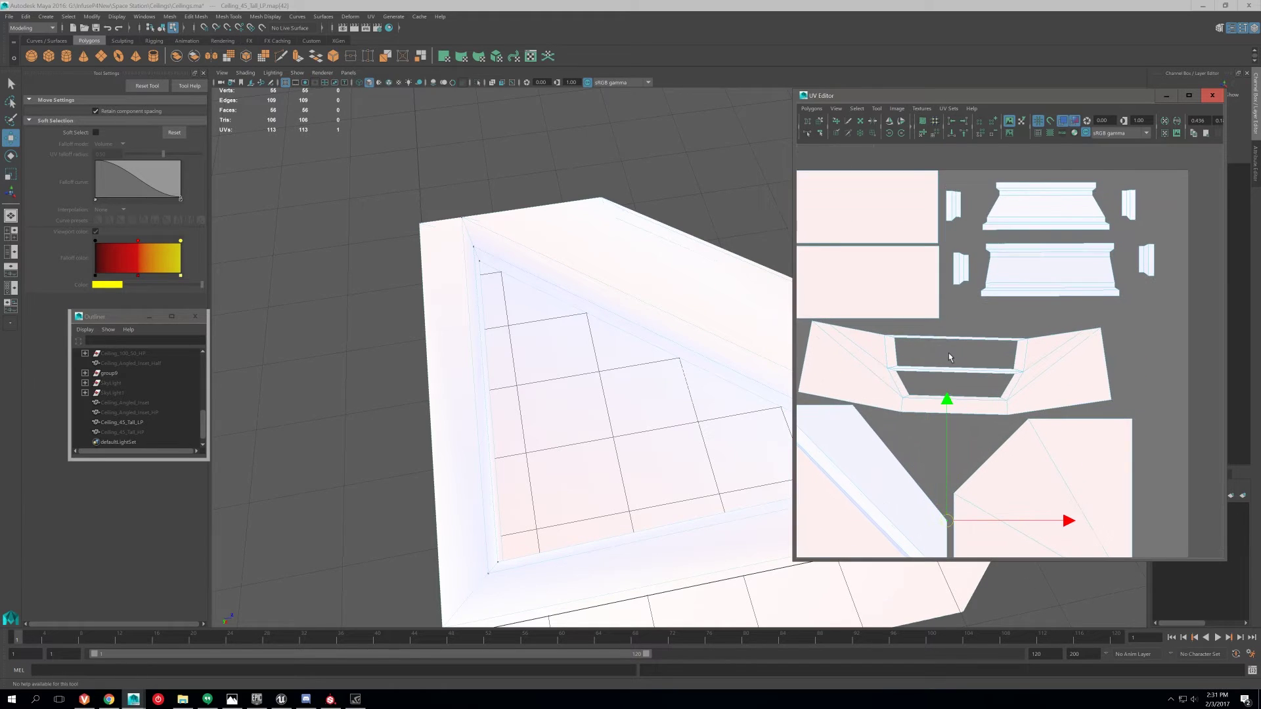
middle_click_drag(998, 324, 992, 380, "alt")
scroll(950, 335, "up", 5)
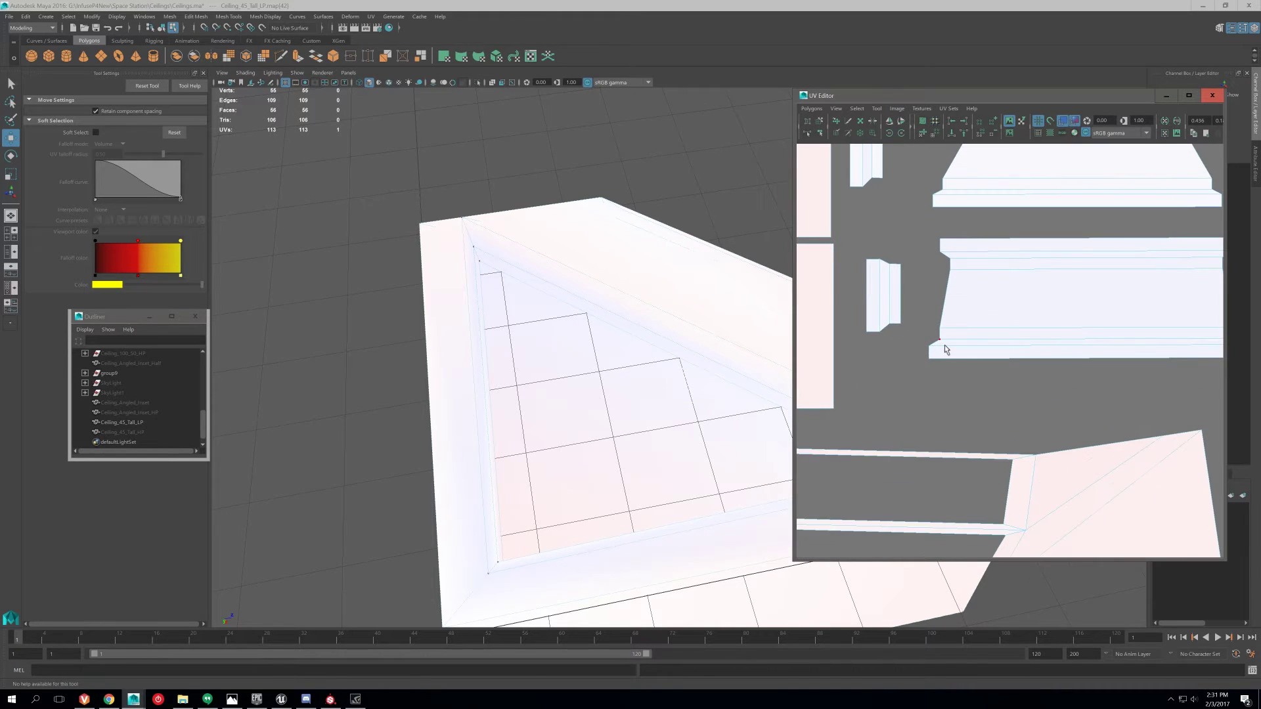
right_click_drag(944, 348, 955, 344)
left_click(1074, 120)
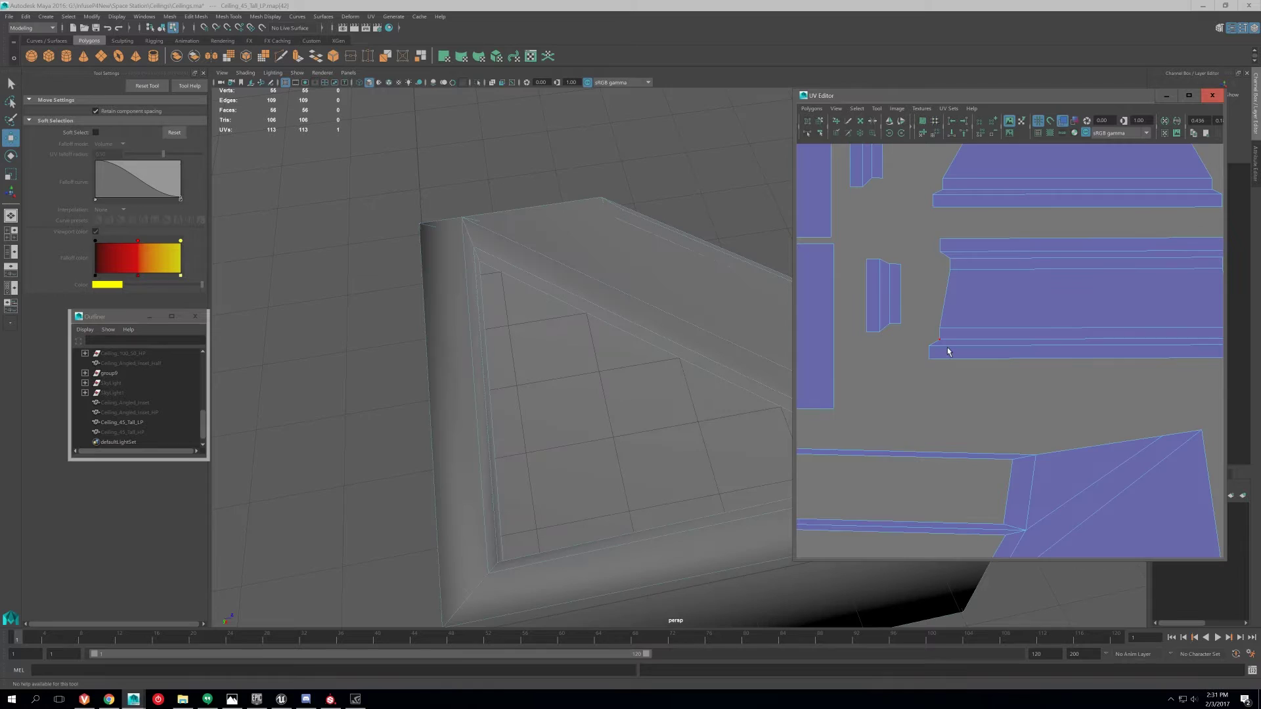
- Align the end UVs of the two lowest horizontal edges of the lower trim shell to minimum V
left_click(931, 358)
middle_click_drag(1087, 376, 896, 348, "alt")
scroll(897, 348, "down", 2)
left_click(1031, 332, "shift")
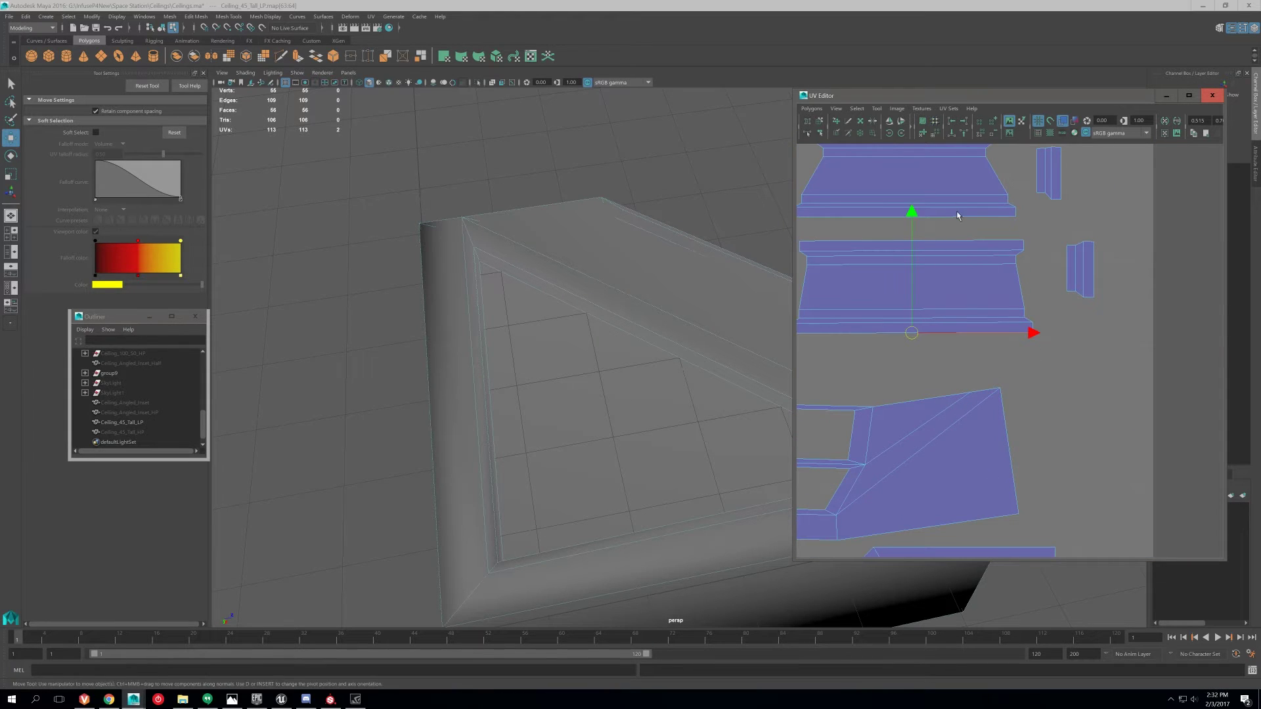
left_click(950, 137)
middle_click_drag(798, 333, 860, 324, "alt")
left_click(852, 315)
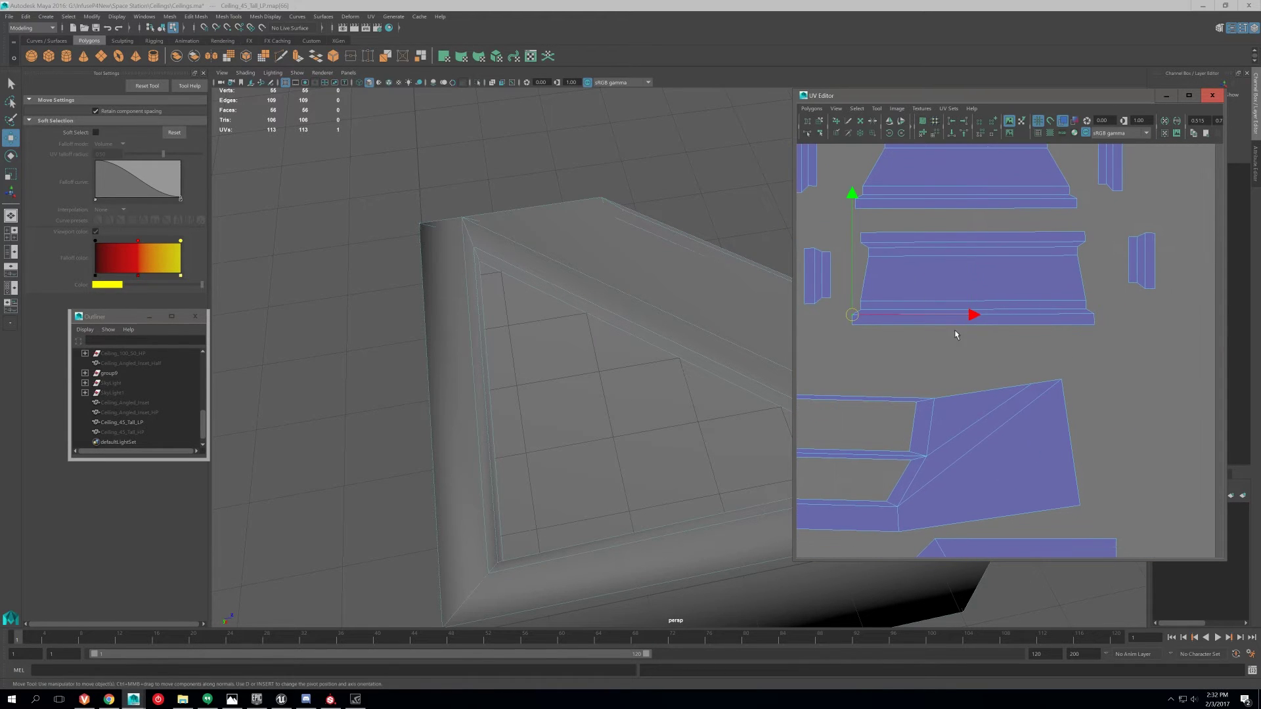
left_click(1085, 315, "shift")
key("ctrl+z")
left_click(1092, 316, "shift")
key("g")
- Align the end UVs of the four middle horizontal edges of the lower trim shell to minimum V
left_click(886, 310)
left_click(1046, 309, "shift")
key("g")
left_click(885, 294)
left_click(1044, 299, "shift")
key("g")
left_click(891, 257)
left_click(1044, 257, "shift")
key("g")
left_click(891, 252)
left_click(1046, 252, "shift")
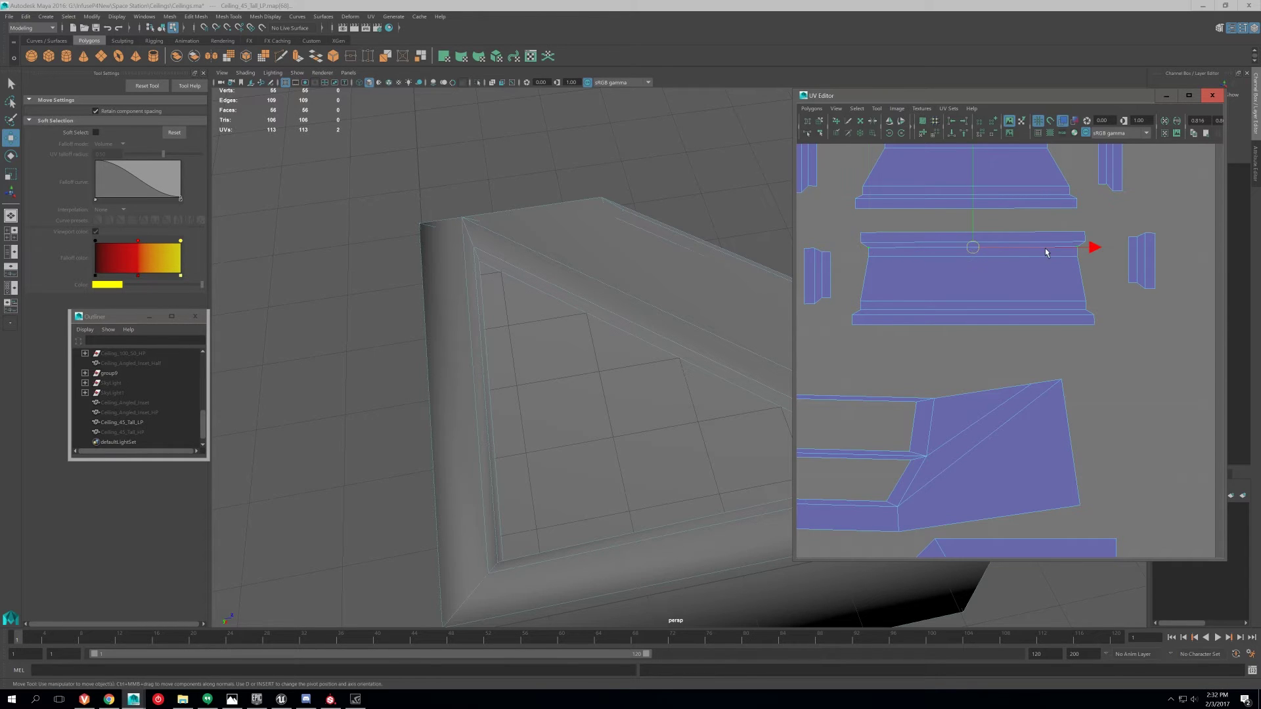
key("g")
- Level the two uppermost horizontal edges of the lower trim shell by aligning their end UVs to minimum V
left_click(882, 245)
left_click(883, 243)
left_click(1064, 246, "shift")
left_click(1065, 242, "shift")
key("q")
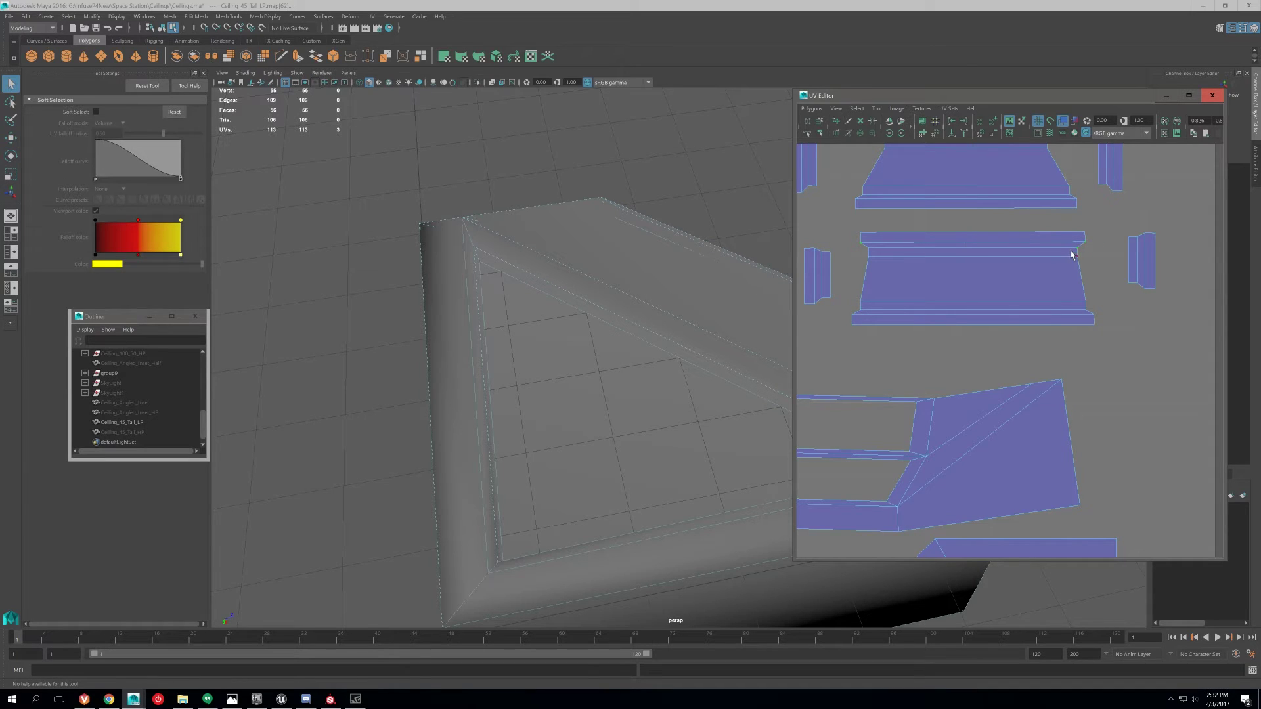
key("g")
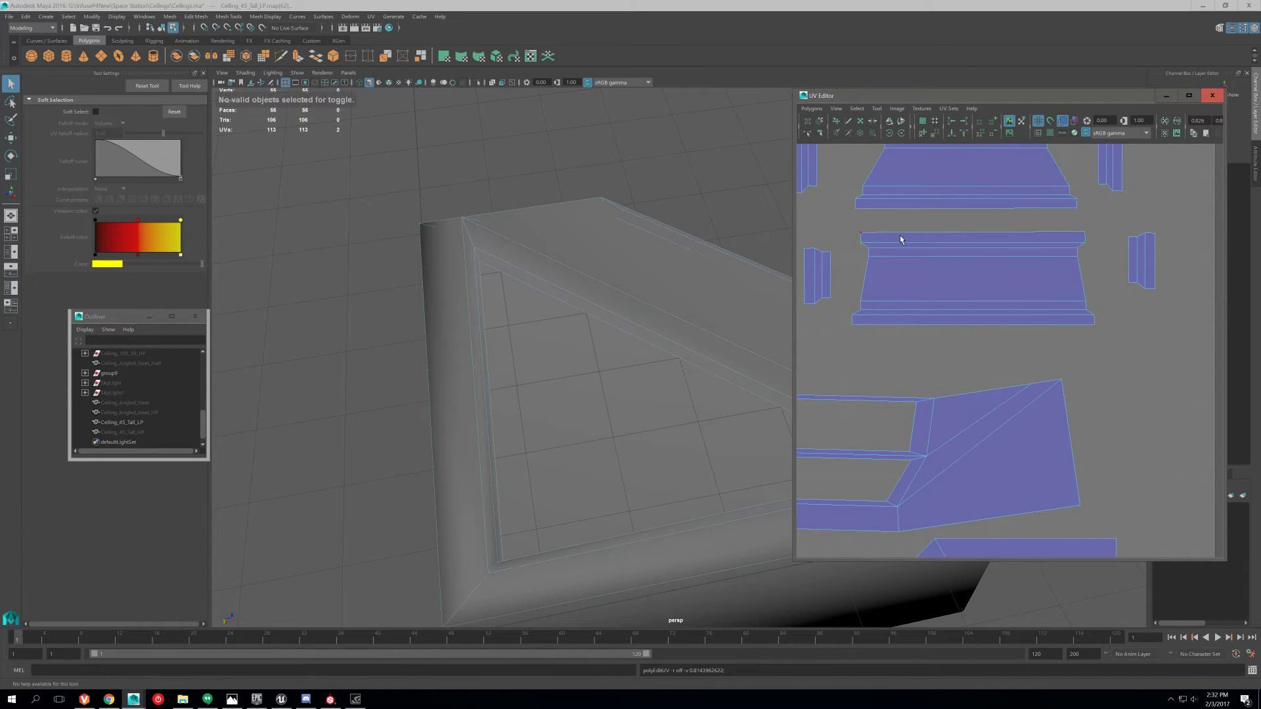
left_click(900, 237)
left_click(1054, 227, "shift")
key("g")
- Align the end UVs of the lowest horizontal edges of the upper trim shell to minimum V
mouse_move(916, 253)
middle_mouse_down("alt")
mouse_move(946, 289)
mouse_move(921, 339)
middle_mouse_up("alt")
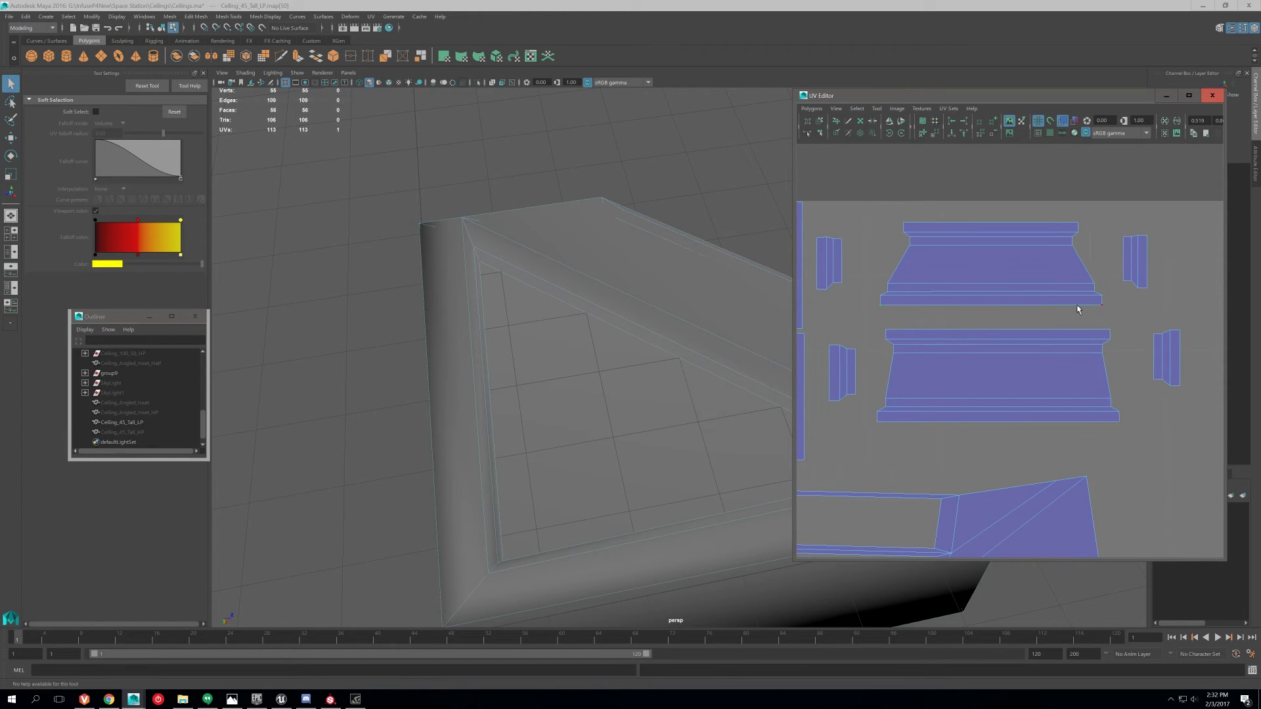
key("g")
left_click(881, 296)
left_click(1073, 297, "shift")
key("g")
left_click(903, 293)
left_click(1065, 292, "shift")
key("g")
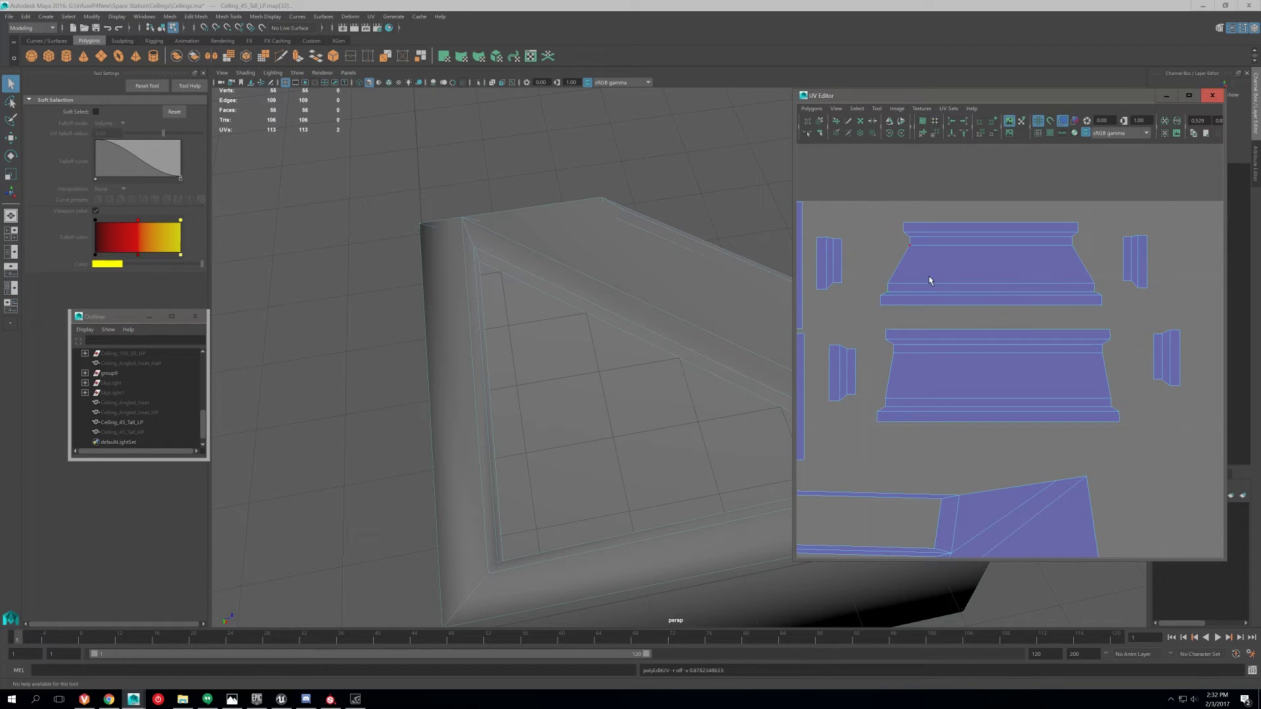
- Level the remaining horizontal edges of the upper trim shell by aligning their end UVs to minimum V
left_click(903, 286)
left_click(1057, 284, "shift")
key("g")
left_click(948, 256)
left_click(1032, 255, "shift")
key("g")
left_click(969, 241)
key("g")
left_click(950, 231)
left_click(973, 229)
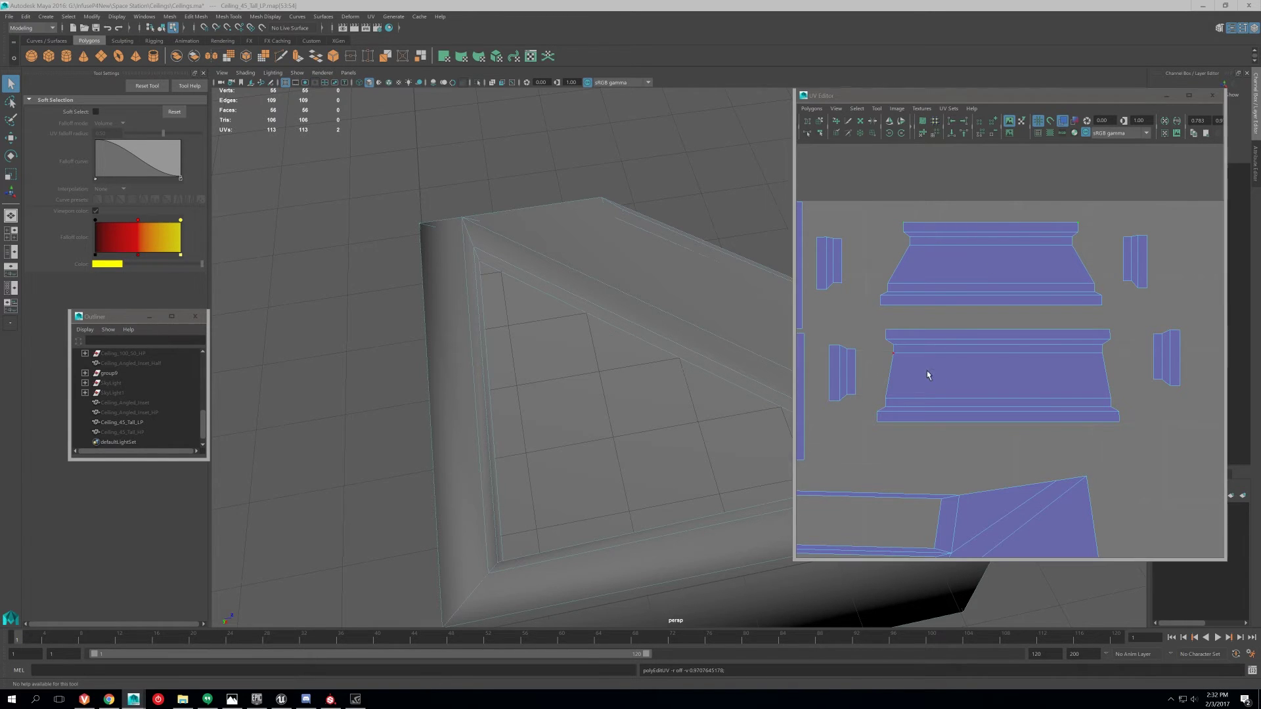
- Align the UVs along the horizontal borders of the two large rectangular shells to minimum V
right_click_drag(927, 375, 1067, 340)
middle_click_drag(810, 347, 1062, 313, "alt")
scroll(1063, 313, "down", 3)
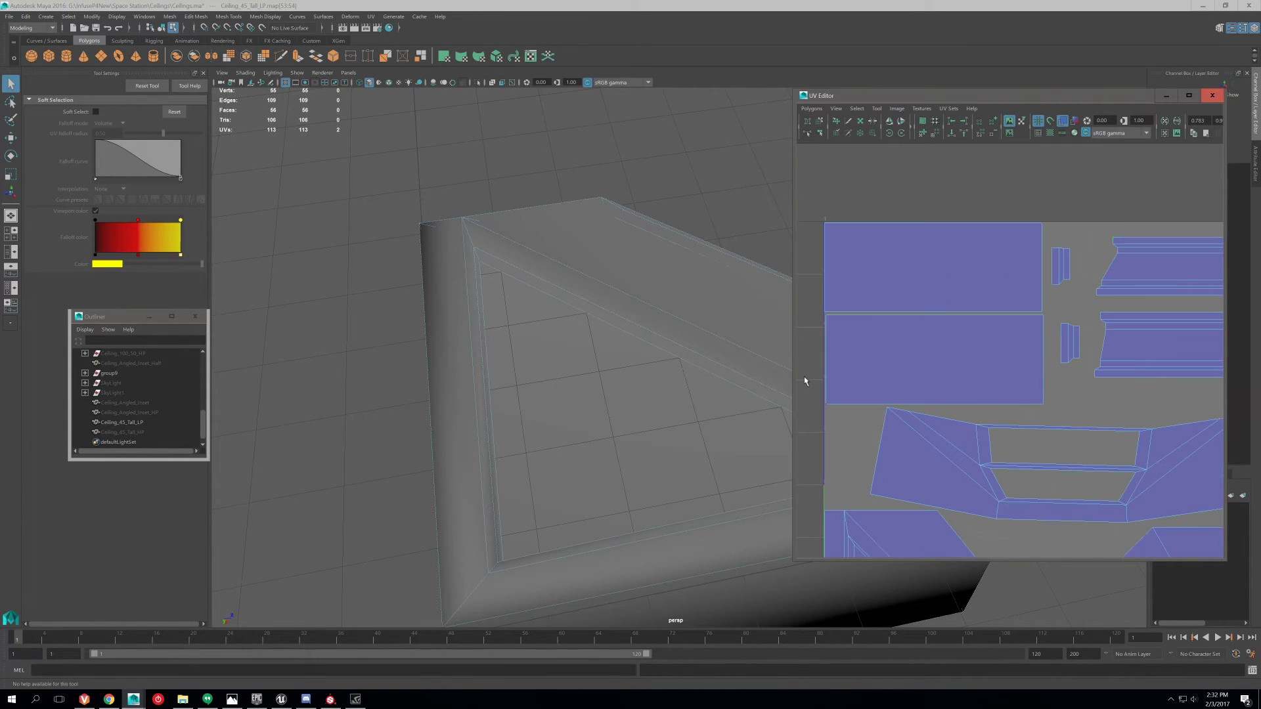
left_click(952, 136)
left_click_drag(814, 331, 1054, 305)
left_click(952, 136)
- Straighten the vertical sides of the rectangular shells, aligning left-side UVs to minimum U and right-side UVs to maximum U
left_click_drag(860, 354, 814, 304)
left_click(951, 120)
left_click(962, 119)
left_click(835, 238)
left_click(953, 122)
left_click(1014, 306)
left_click(966, 125)
- Rotate the whole shell with the two window openings slightly to level it
middle_click_drag(1002, 522, 953, 390, "alt")
scroll(971, 403, "down", 1)
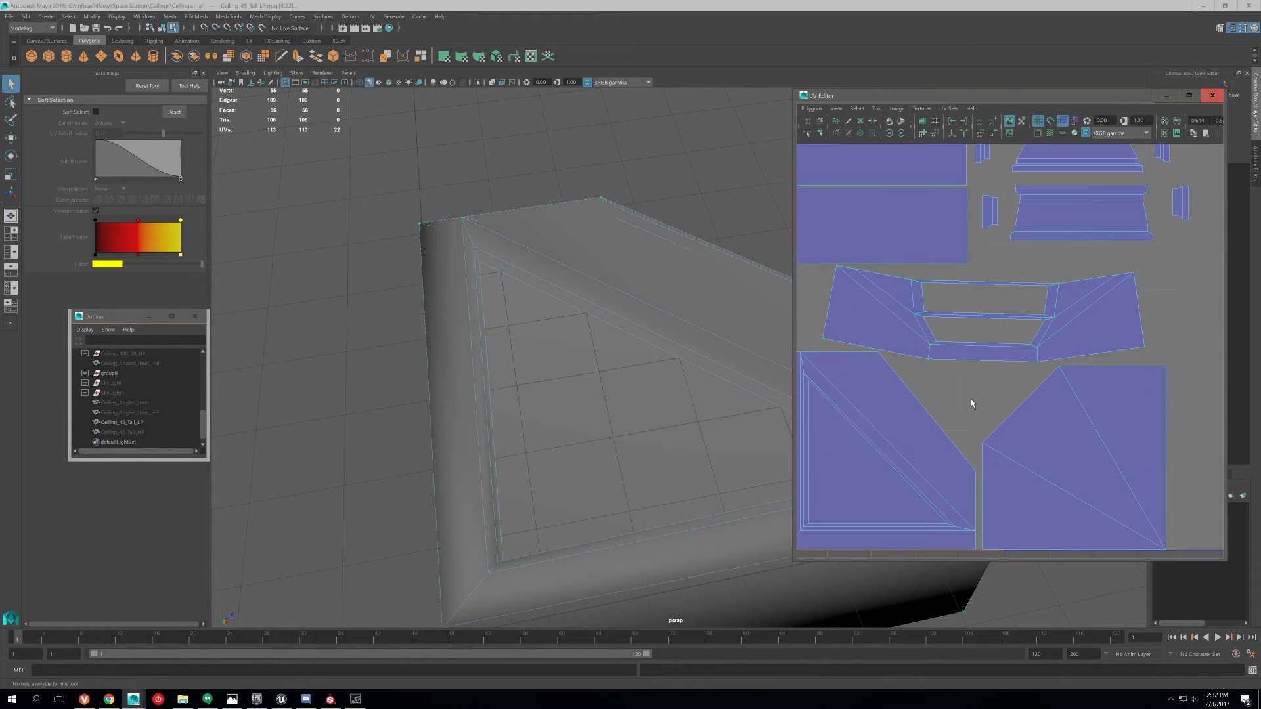
key("e")
left_click_drag(1082, 255, 1080, 251)
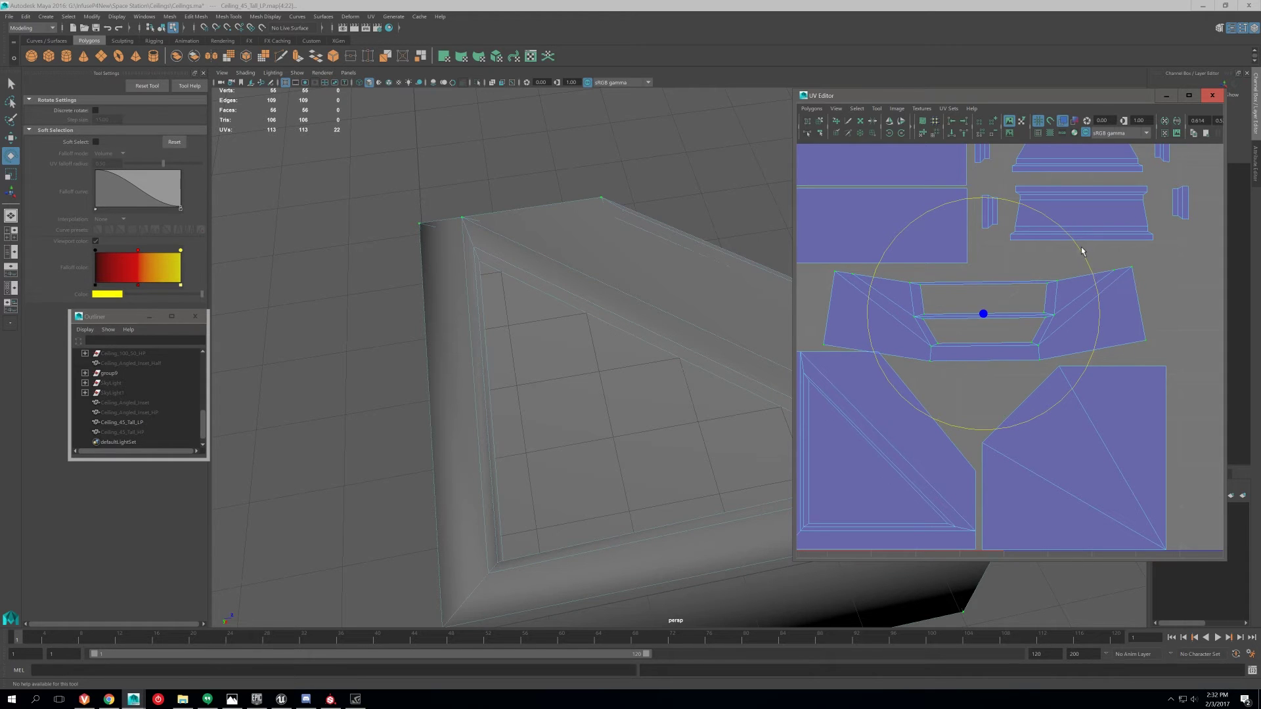
- Display the checker texture and examine its tiles on the ceiling model from several angles
key("w")
left_click(1050, 133)
scroll(682, 348, "down", 3)
left_click_drag(683, 348, 704, 358, "alt")
scroll(882, 451, "down", 5)
middle_click_drag(899, 450, 924, 440, "alt")
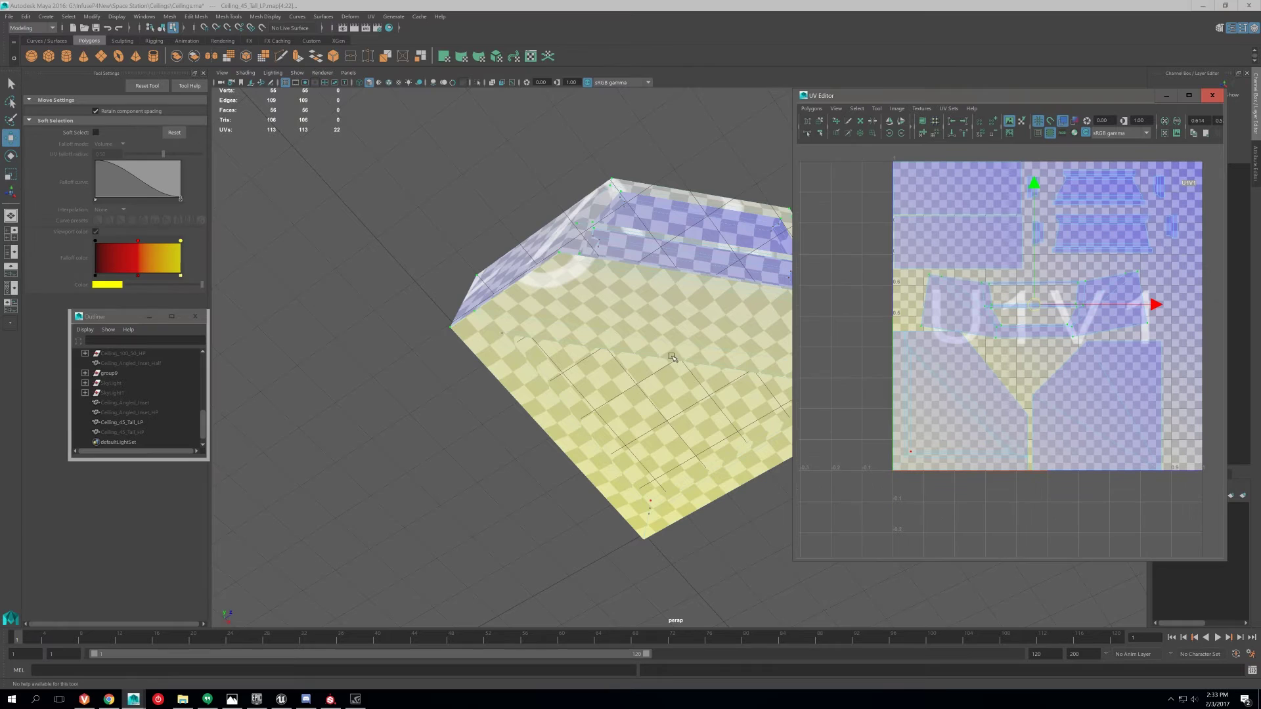
left_click_drag(675, 359, 633, 321, "alt")
scroll(976, 463, "up", 4)
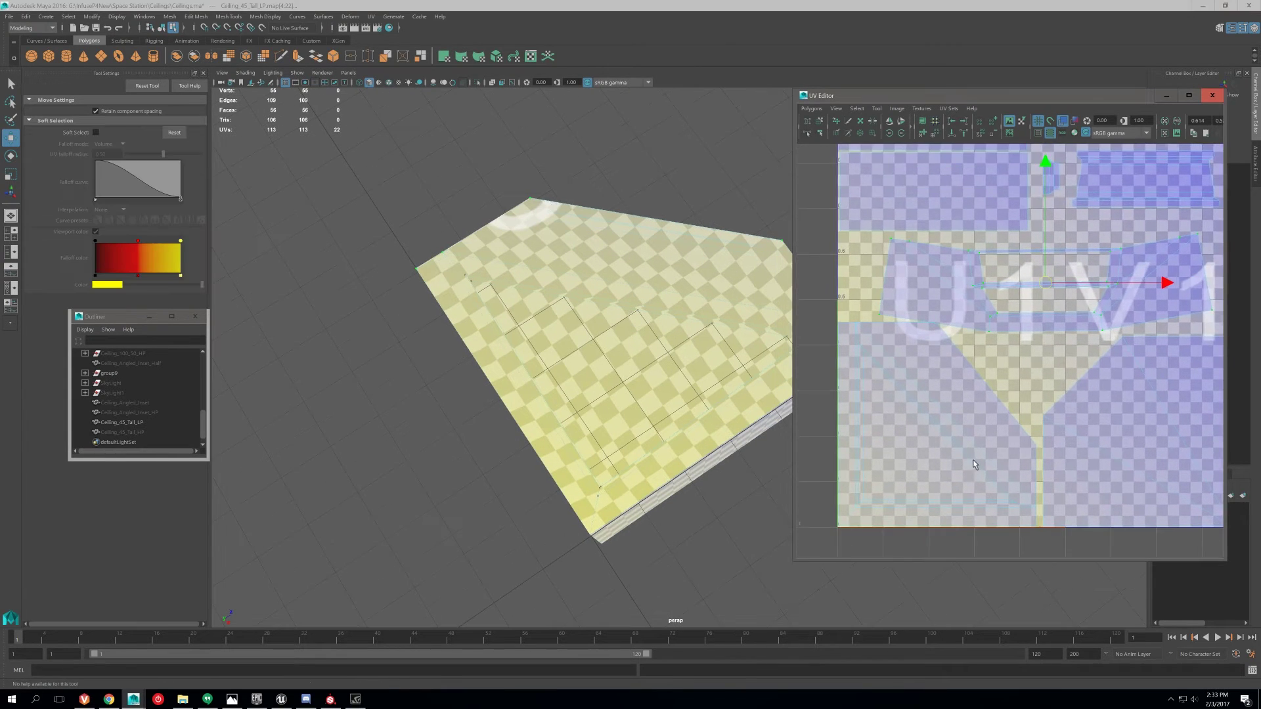
- Try unfolding the UVs of the triangular panel shell and undo the unfold
middle_click_drag(977, 465, 988, 387, "alt")
scroll(1034, 440, "up", 5)
left_click(1060, 396)
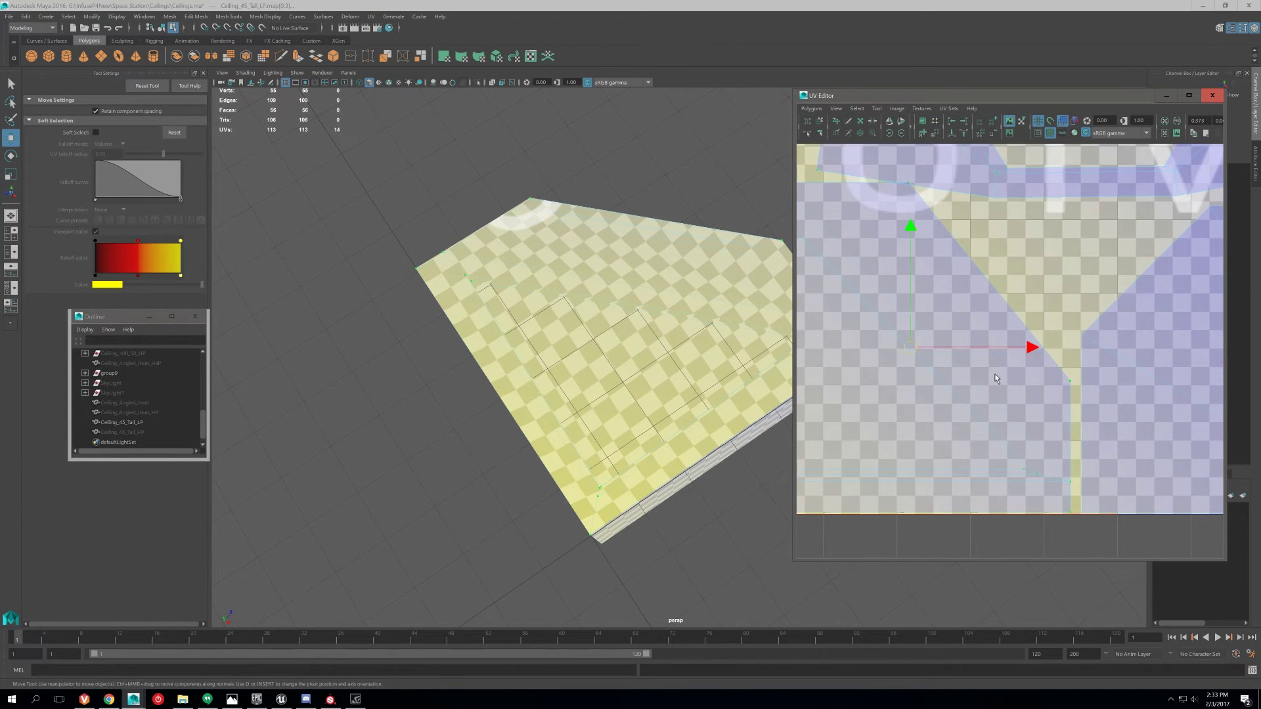
left_click(1052, 394)
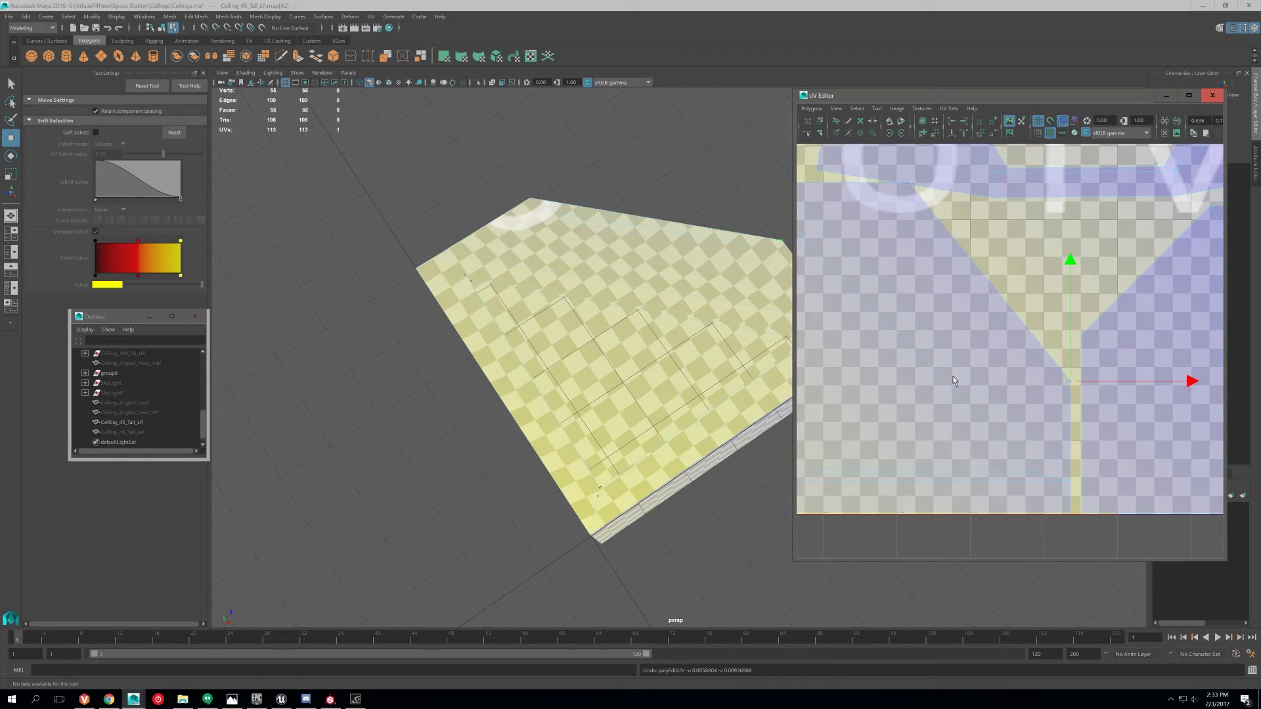
middle_click_drag(924, 341, 973, 416, "alt")
mouse_move(640, 355)
left_mouse_down("alt")
mouse_move(589, 360)
mouse_move(599, 374)
mouse_move(640, 337)
left_mouse_up("alt")
scroll(960, 386, "down", 3)
right_click_drag(960, 386, 978, 281, "ctrl")
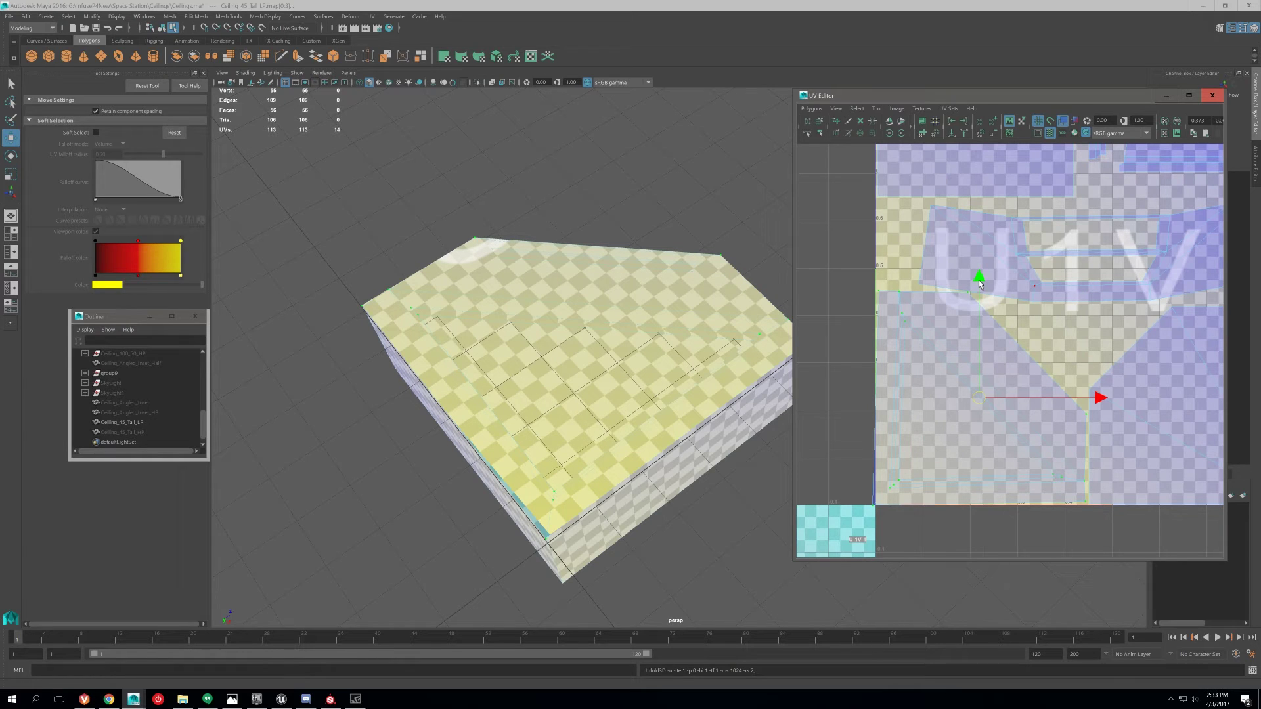
key("ctrl+z")
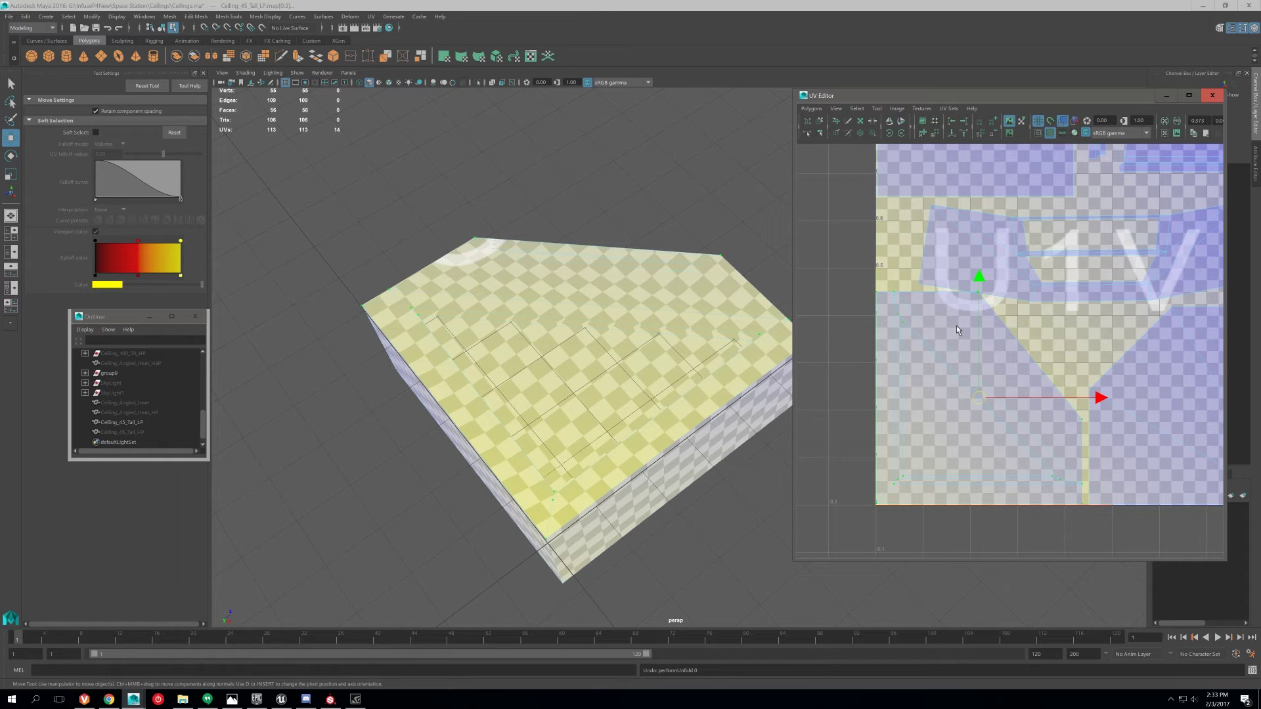
- Select the whole window-opening shell and move it slightly up in V
middle_click_drag(956, 325, 953, 363, "alt")
double_click(955, 286)
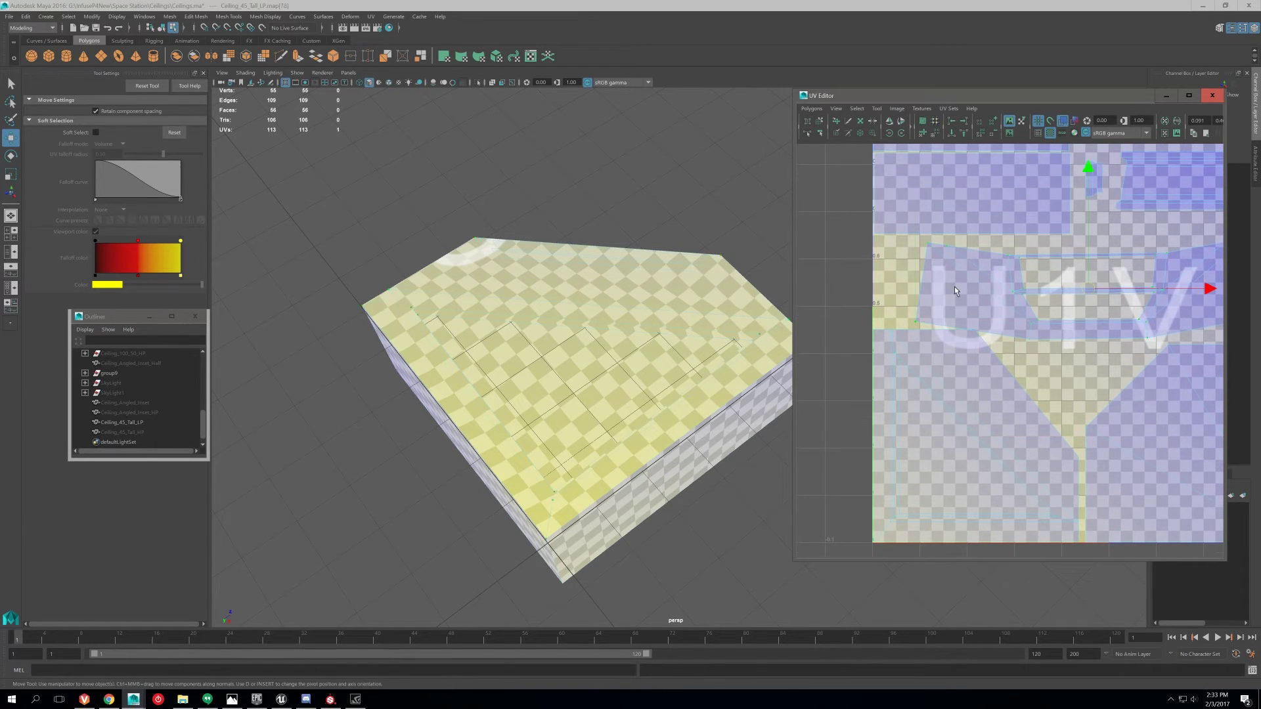
left_click_drag(1088, 168, 1088, 162)
middle_click_drag(1050, 315, 1002, 309, "alt")
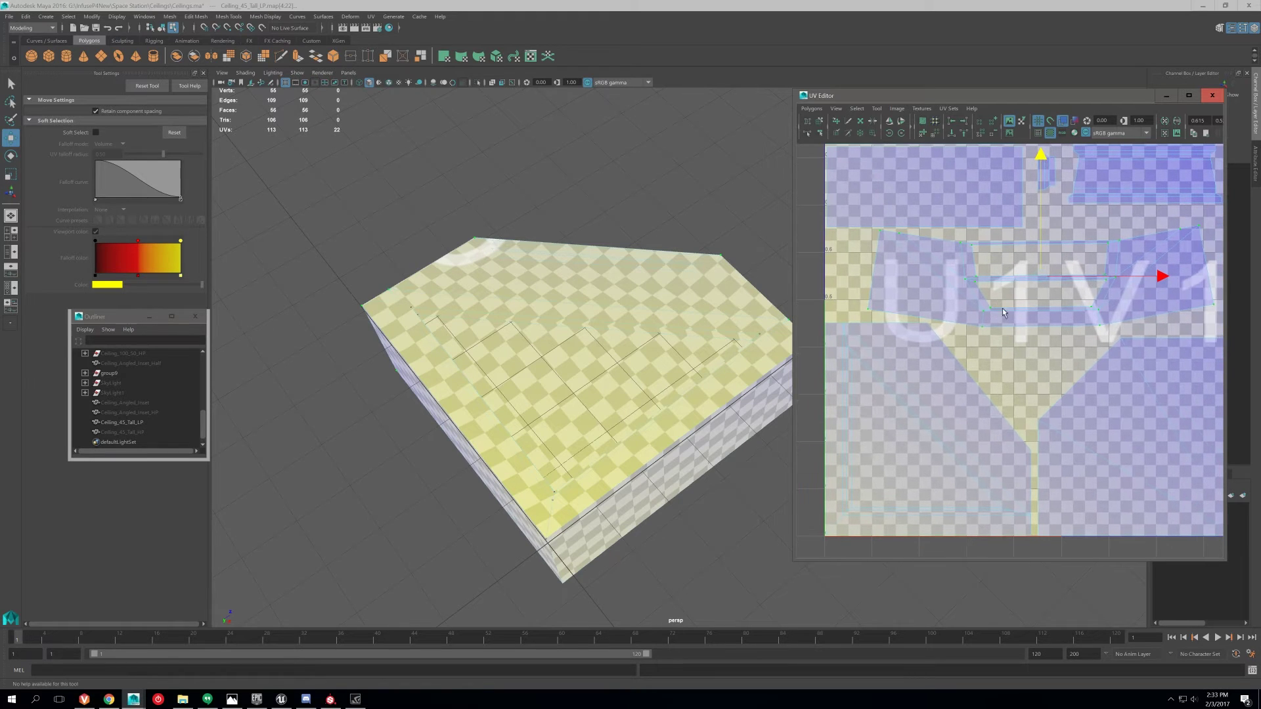
scroll(893, 406, "up", 4)
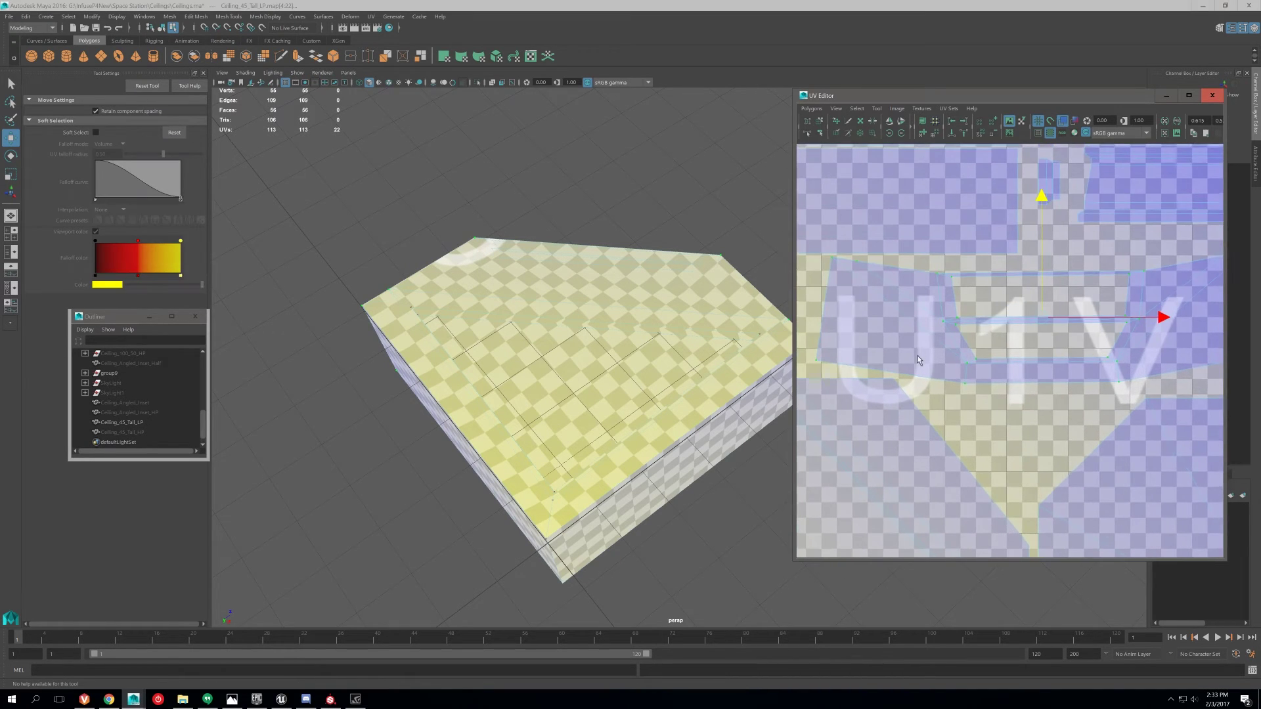
- Select all UVs along the upper border of the window-opening shell and align them to maximum V
middle_click_drag(876, 315, 919, 353, "alt")
left_click(851, 272)
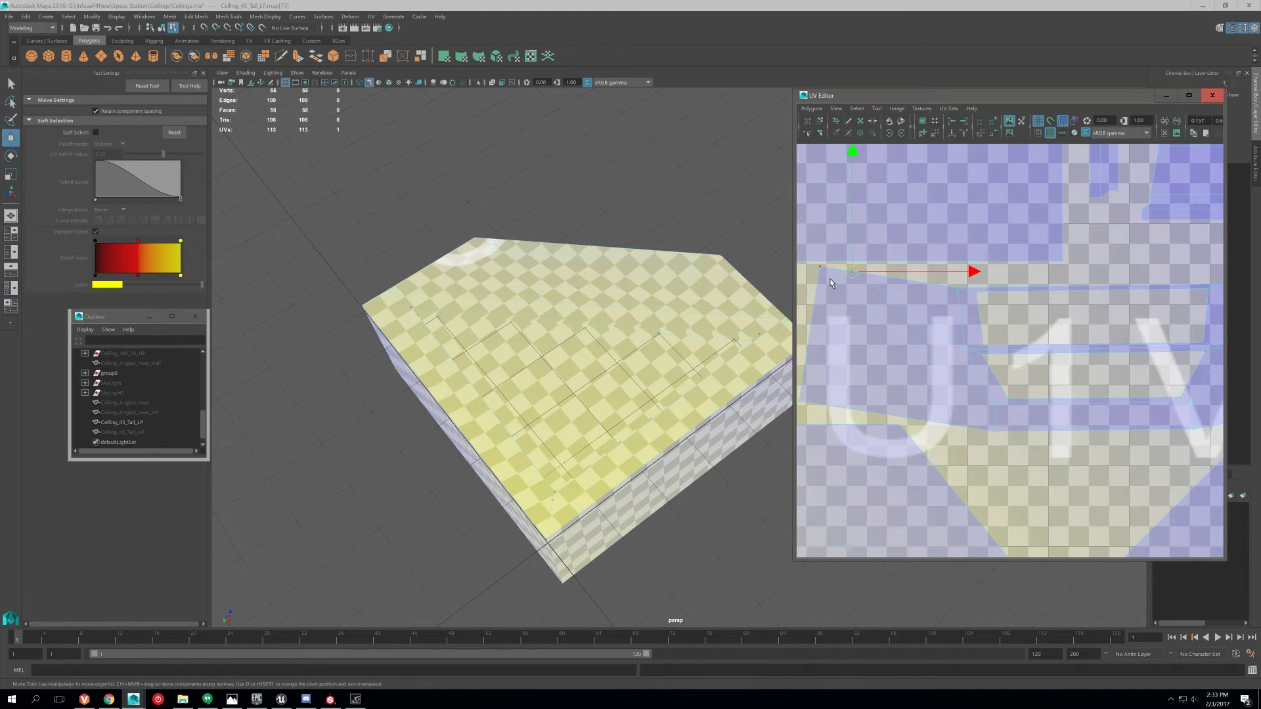
left_click(821, 270, "shift")
left_click(958, 291, "shift")
left_click(975, 293, "shift")
key("ctrl+z")
middle_click_drag(1206, 297, 988, 319, "alt")
left_click(1019, 307, "shift")
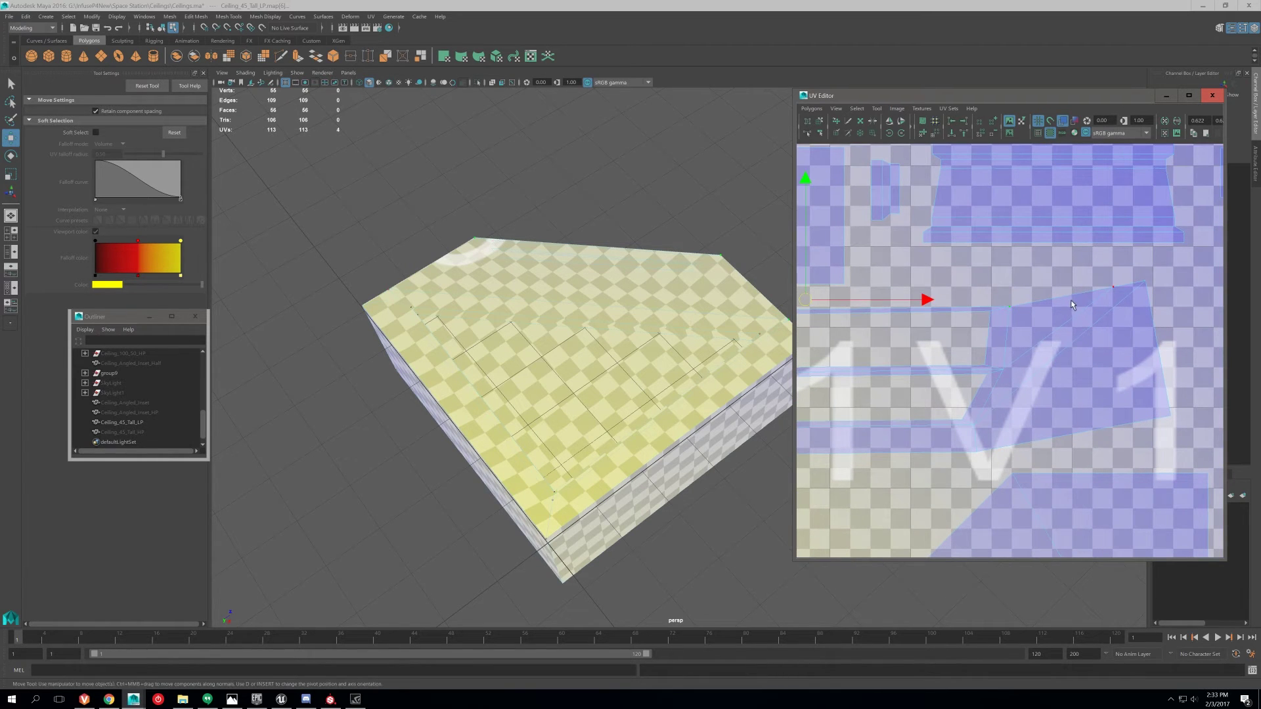
left_click(1082, 297, "shift")
left_click(1142, 302, "shift")
right_click_drag(1068, 353, 1034, 360, "alt")
middle_click_drag(1034, 361, 1048, 365, "alt")
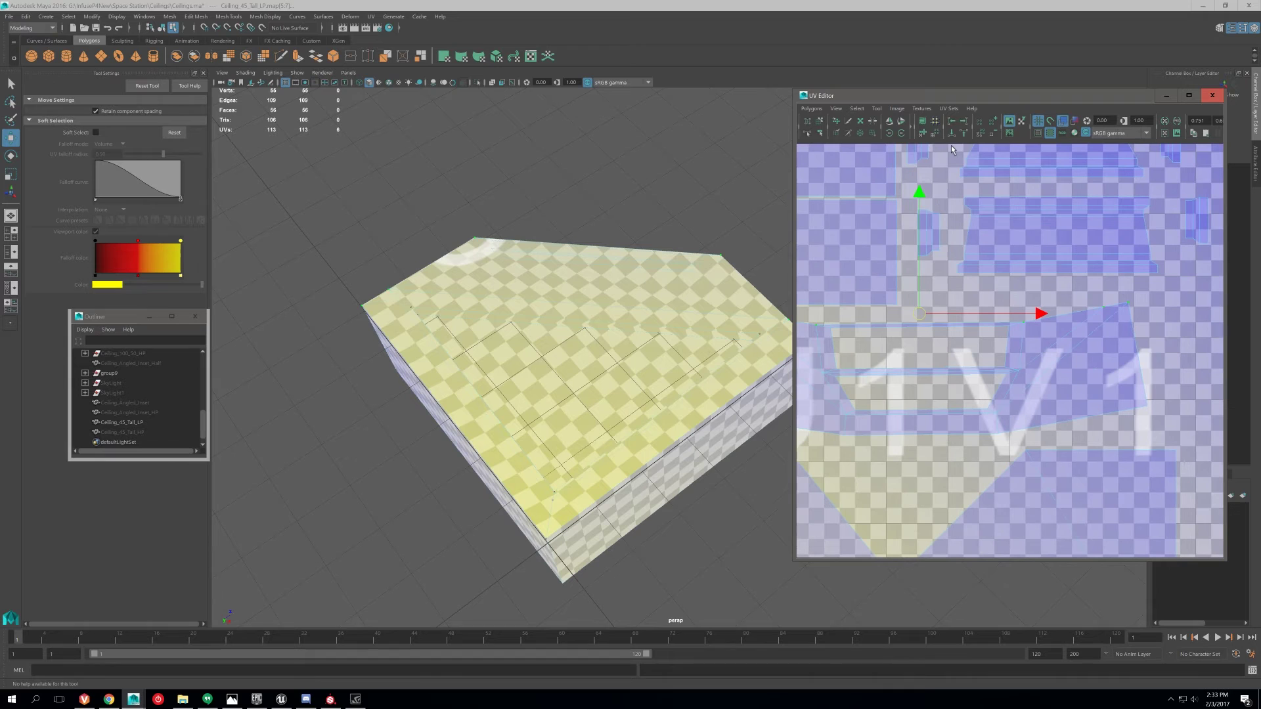
left_click(961, 129)
- Move the straightened upper border of the window-opening shell slightly down in V
scroll(1004, 197, "up", 2)
middle_click_drag(1004, 180, 1013, 176, "alt")
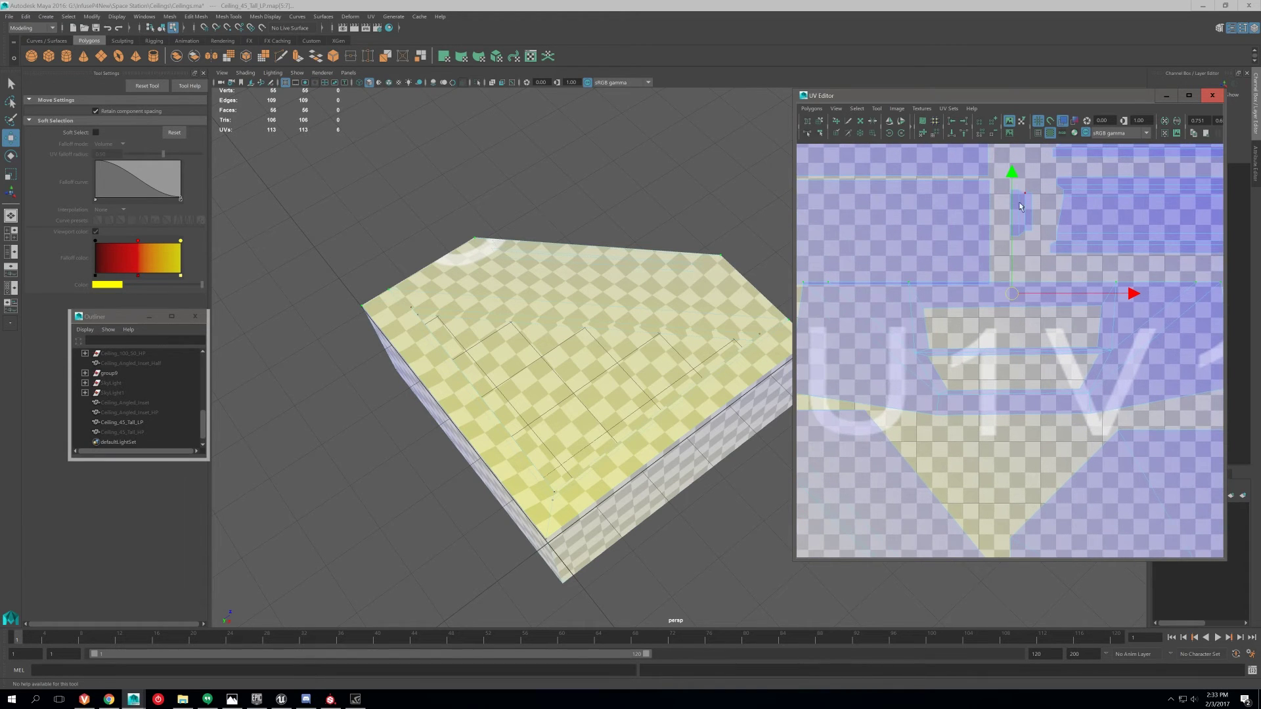
left_click_drag(1012, 174, 1017, 184)
- Level the upper edge of the upper window opening and the edges of the bar between the openings in V
left_click(1100, 304)
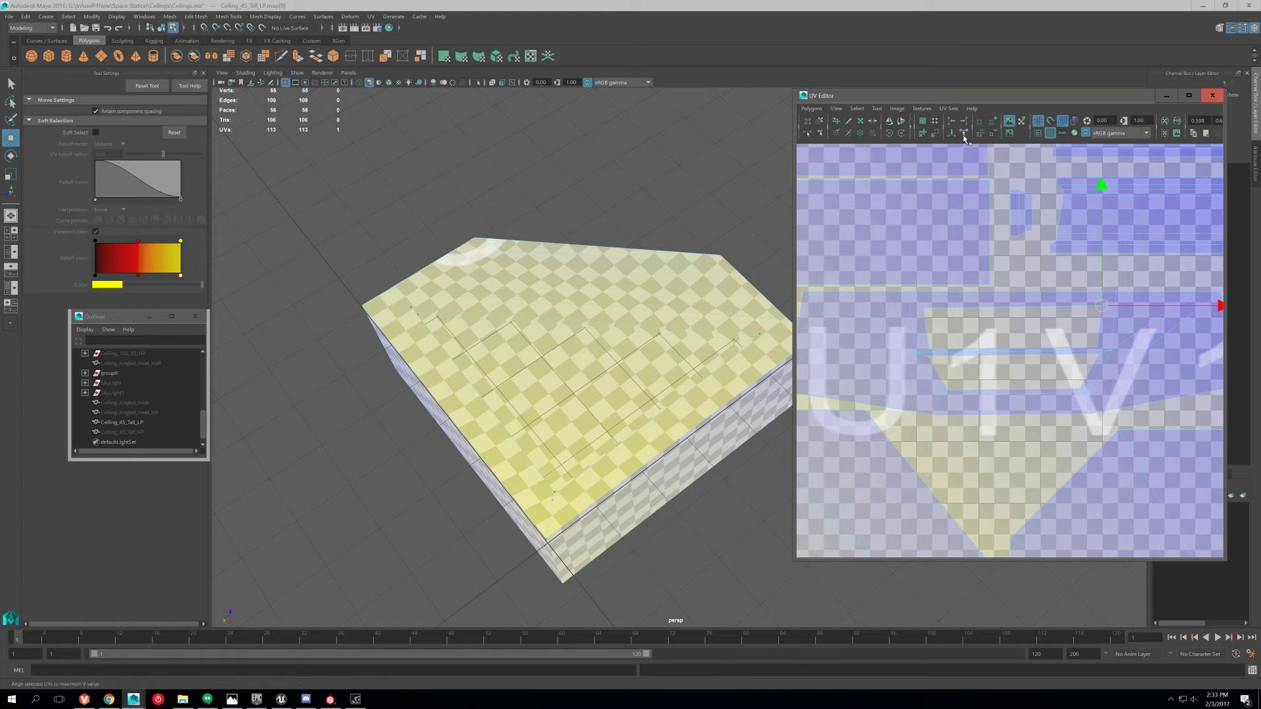
left_click(925, 308, "shift")
left_click(967, 135)
middle_click_drag(964, 263, 954, 229, "alt")
left_click(923, 313)
left_click(920, 317)
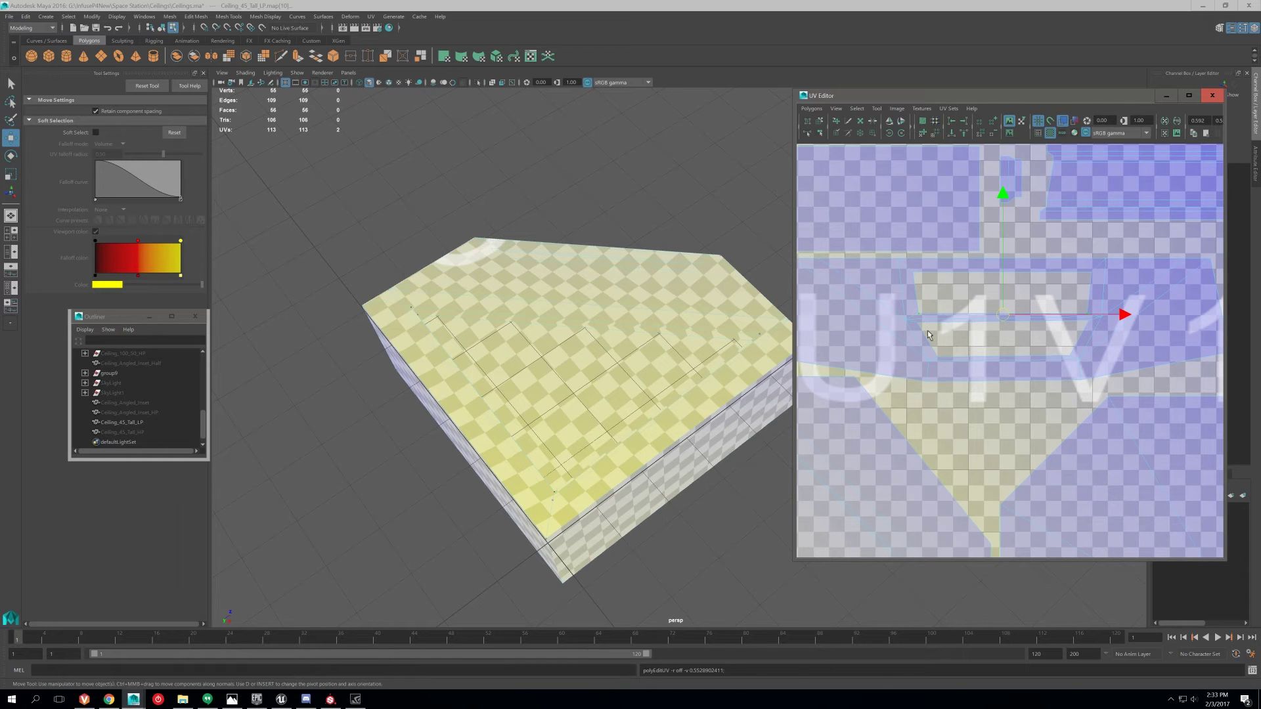
middle_click_drag(1090, 317, 1089, 322)
left_click(1091, 323, "shift")
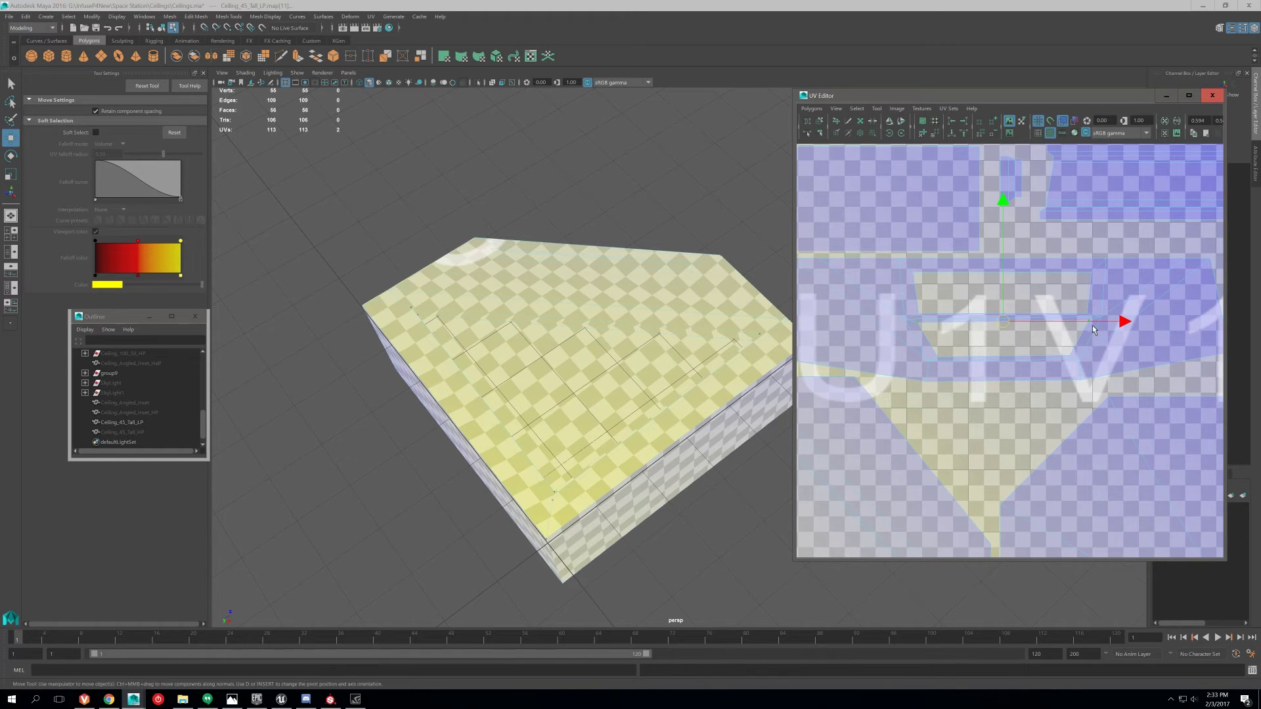
key("g")
left_click(1100, 316)
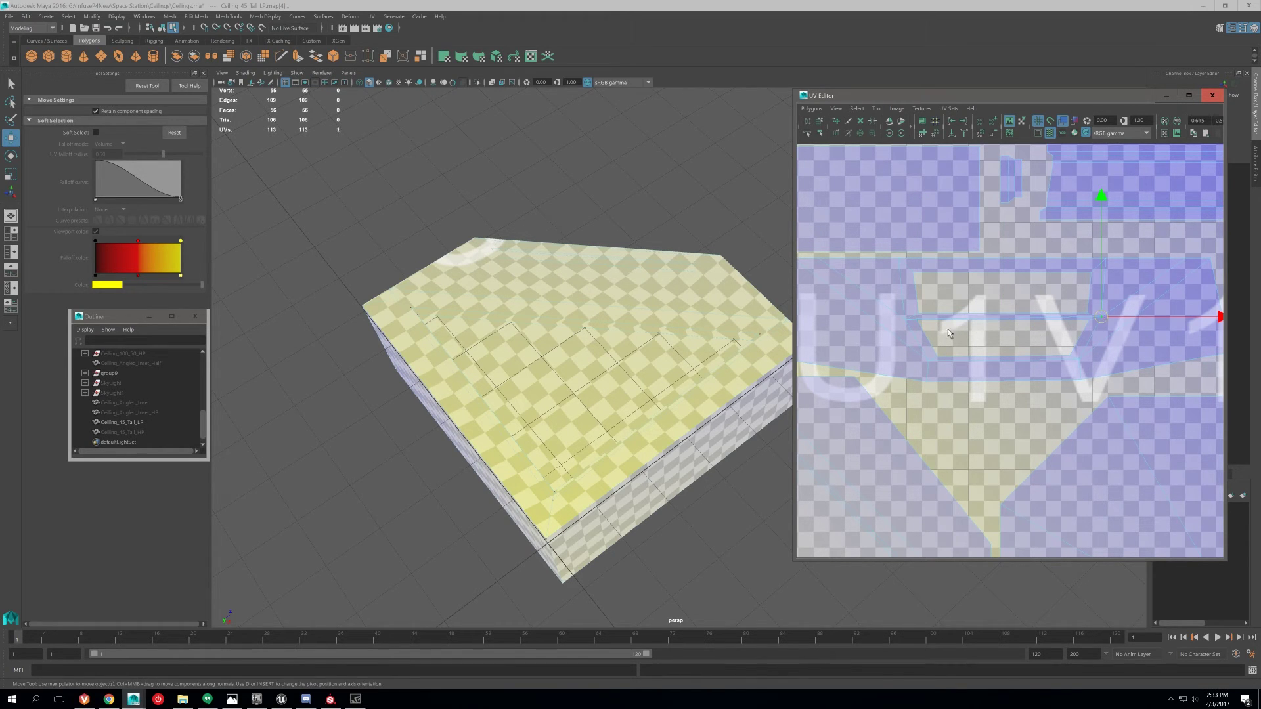
- Level the lower edge of the lower window opening and the shell border beneath it in V
left_click(925, 361)
left_click(1061, 354)
left_click(937, 357, "shift")
key("g")
left_click(927, 381)
left_click(1085, 377, "shift")
key("g")
- Select the four UVs along the lower border of the window-opening shell and align them to minimum V
scroll(972, 394, "down", 1)
left_click(816, 358)
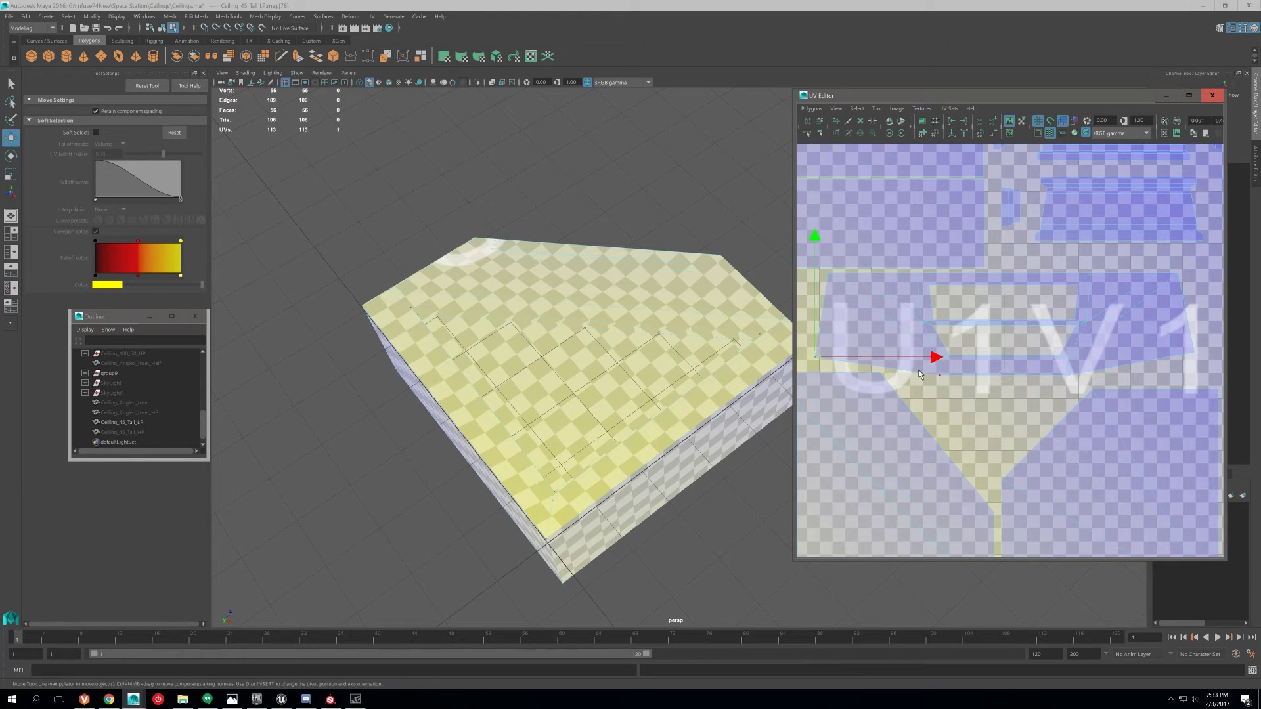
left_click(939, 377, "shift")
left_click(1069, 375, "shift")
left_click(1193, 352, "shift")
left_click(952, 133)
middle_click_drag(951, 359, 976, 372, "alt")
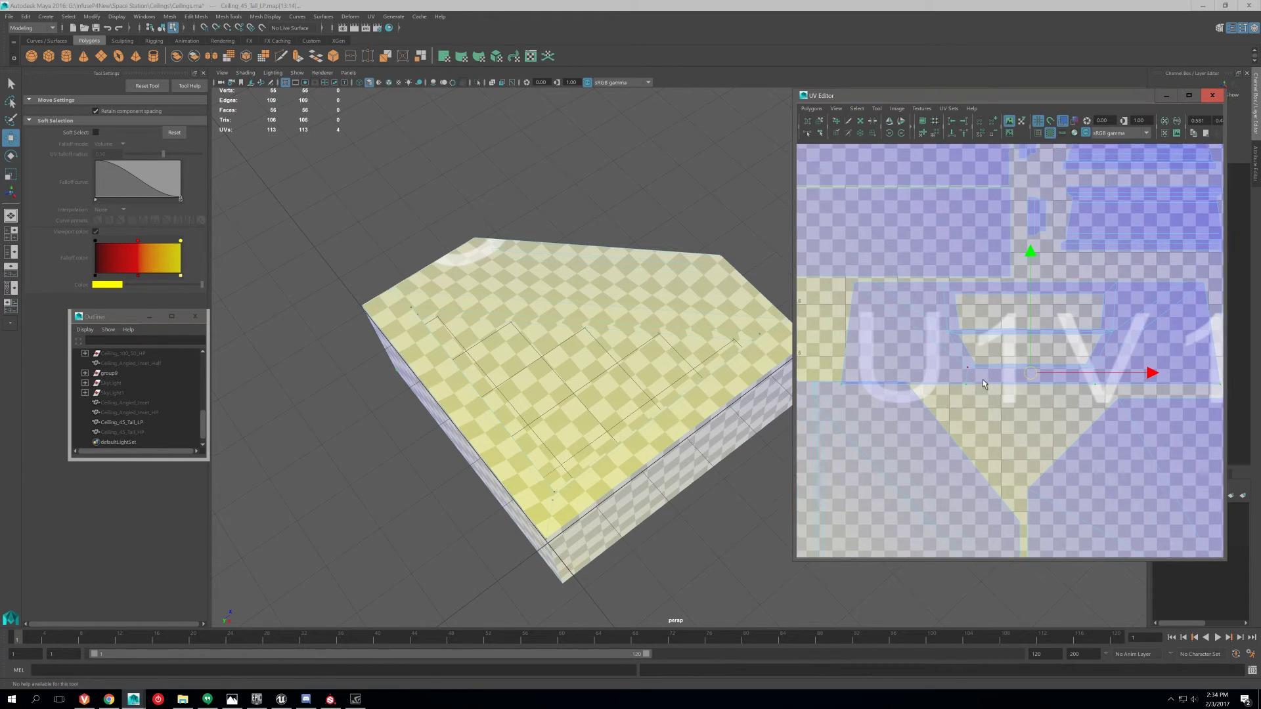
- Select the corner UVs of the window-opening shell's left and right borders in turn and align each border in U
scroll(976, 372, "down", 1)
left_click(866, 289)
left_click(856, 380, "shift")
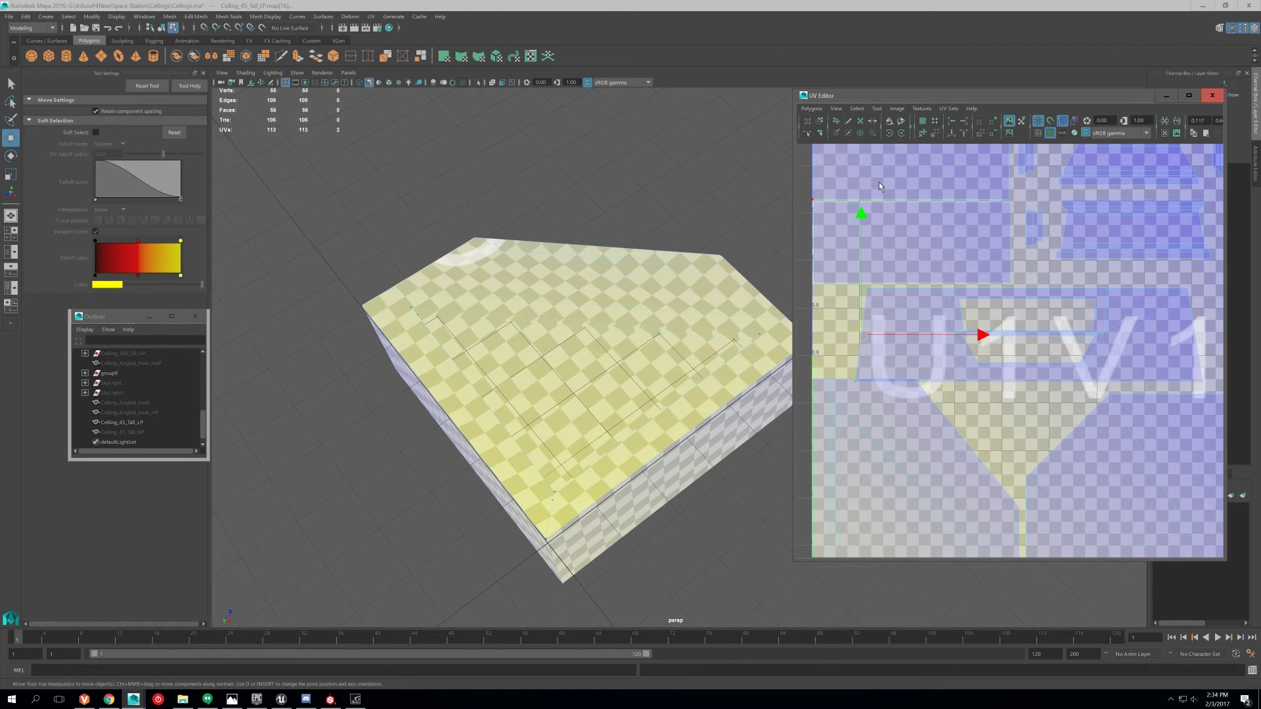
left_click(1170, 289)
middle_click_drag(1188, 294, 1084, 260, "alt")
left_click(1092, 342, "shift")
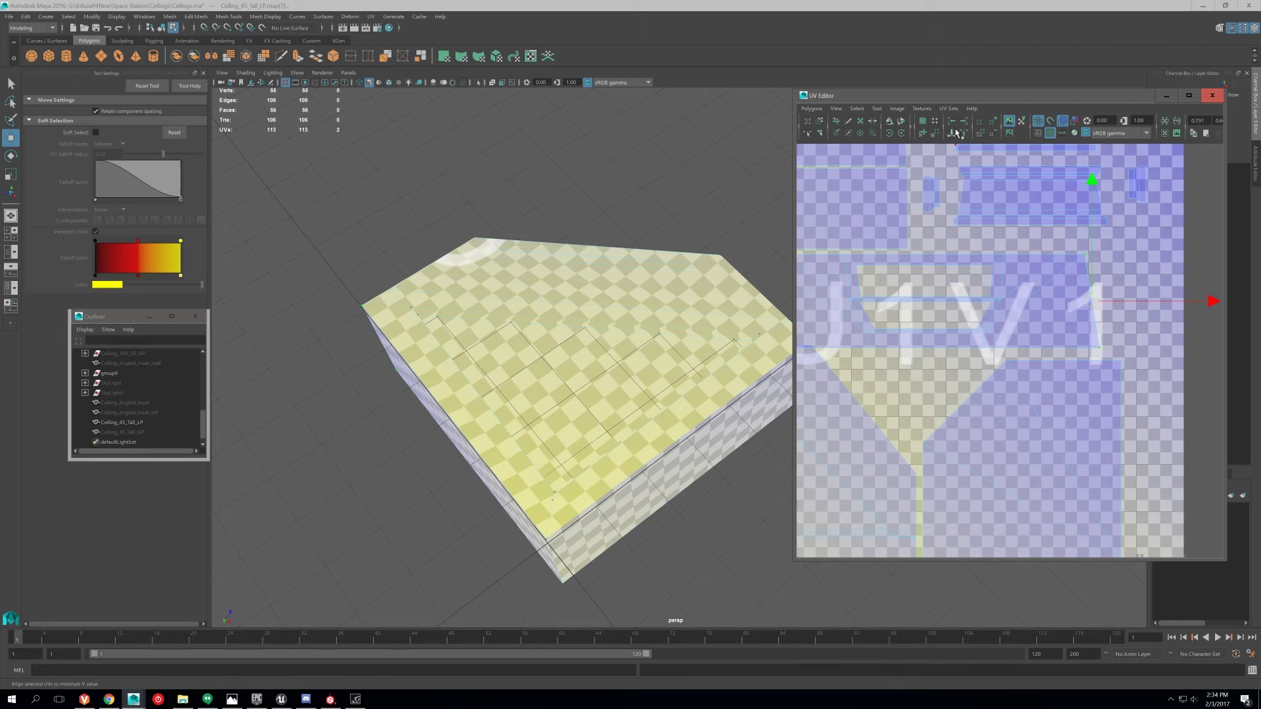
left_click(963, 122)
- Select the entire window-opening shell and move it in U toward the right side of the UV tile
scroll(969, 275, "down", 2)
middle_click_drag(967, 278, 1008, 281, "alt")
double_click(918, 293)
scroll(978, 309, "down", 1)
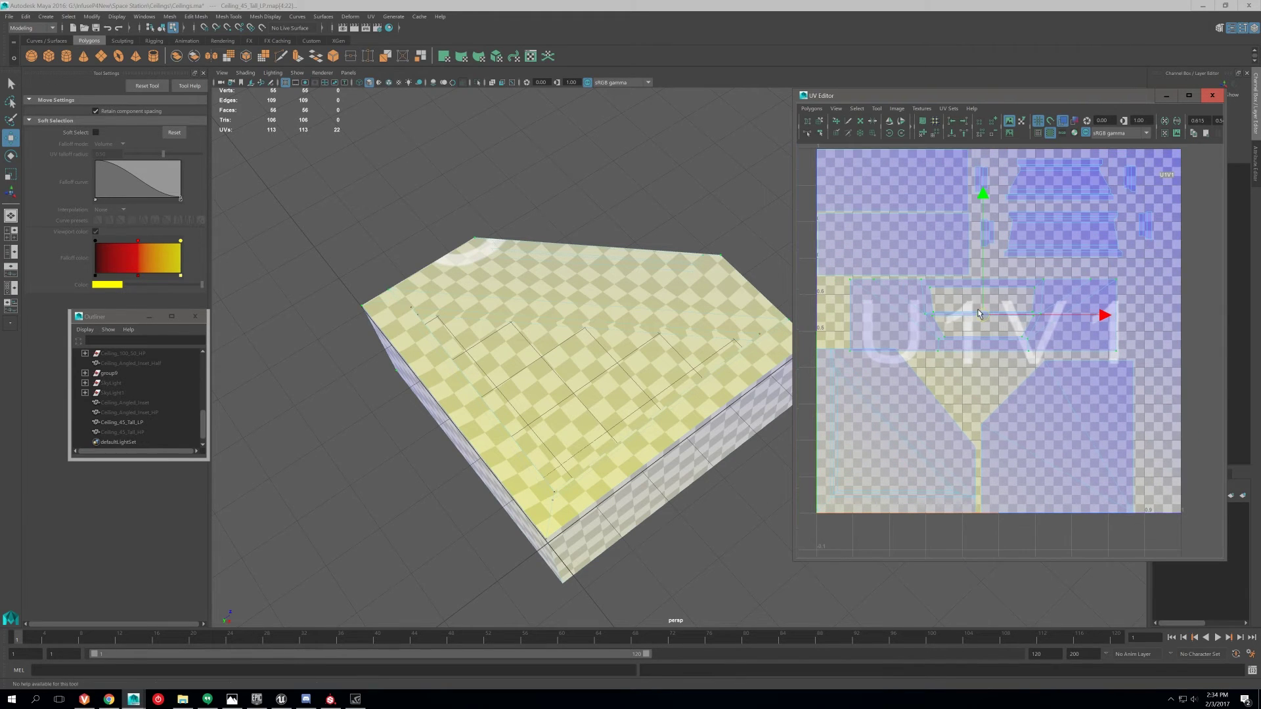
left_click_drag(988, 316, 1049, 316)
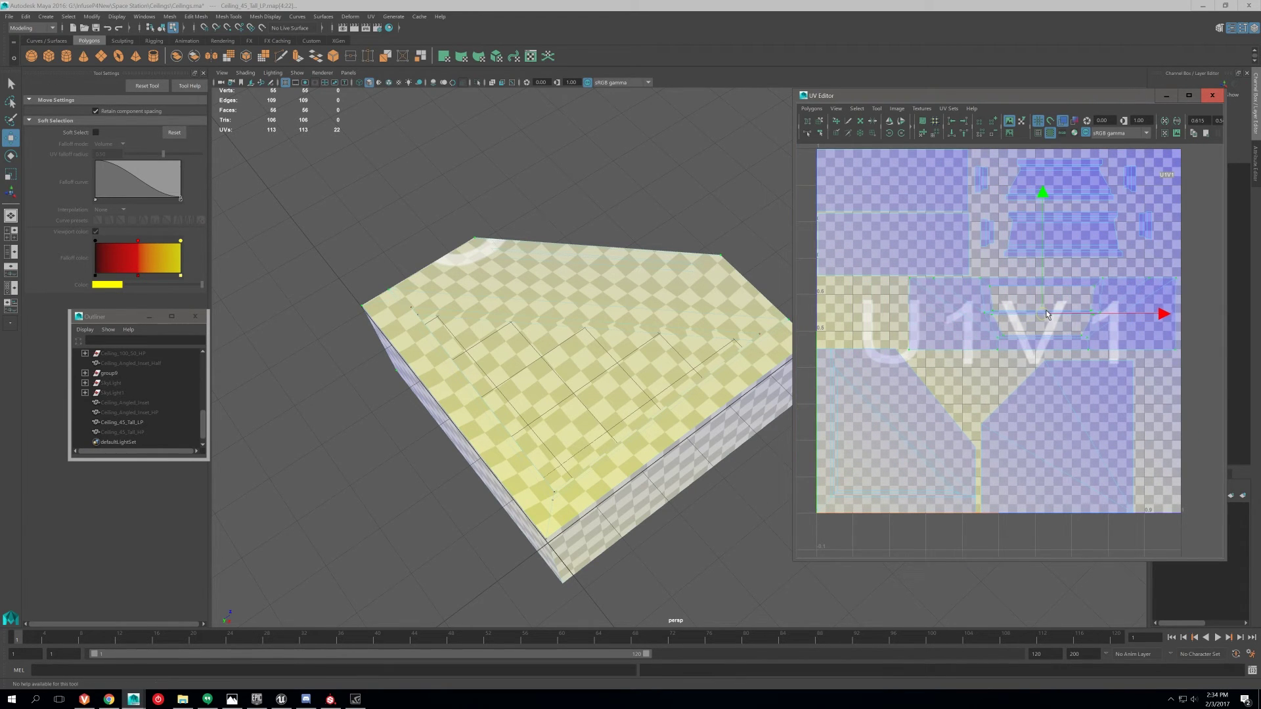
- Return to object mode and examine the checker pattern around the window openings on the ceiling mesh
scroll(677, 323, "down", 2)
right_click_drag(617, 353, 639, 337)
left_click(639, 338)
left_click_drag(639, 338, 636, 486, "alt")
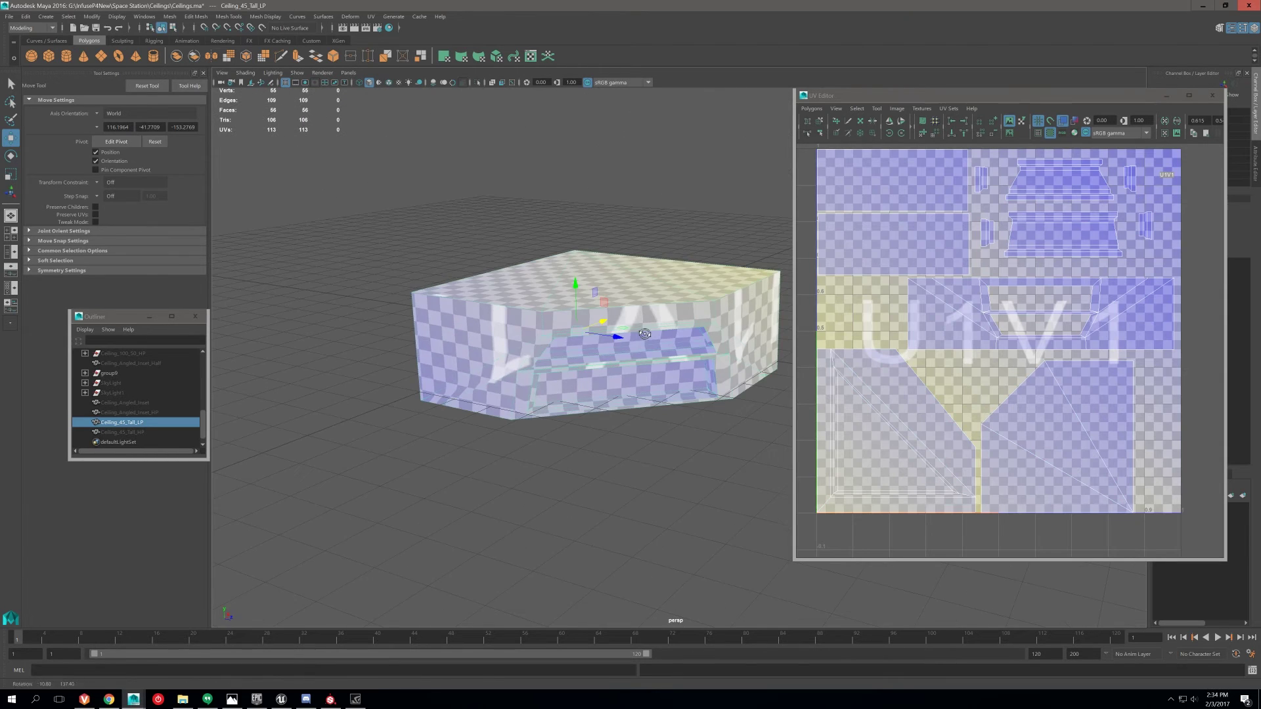
left_click_drag(637, 361, 683, 346, "alt")
scroll(649, 350, "up", 3)
scroll(683, 346, "up", 3)
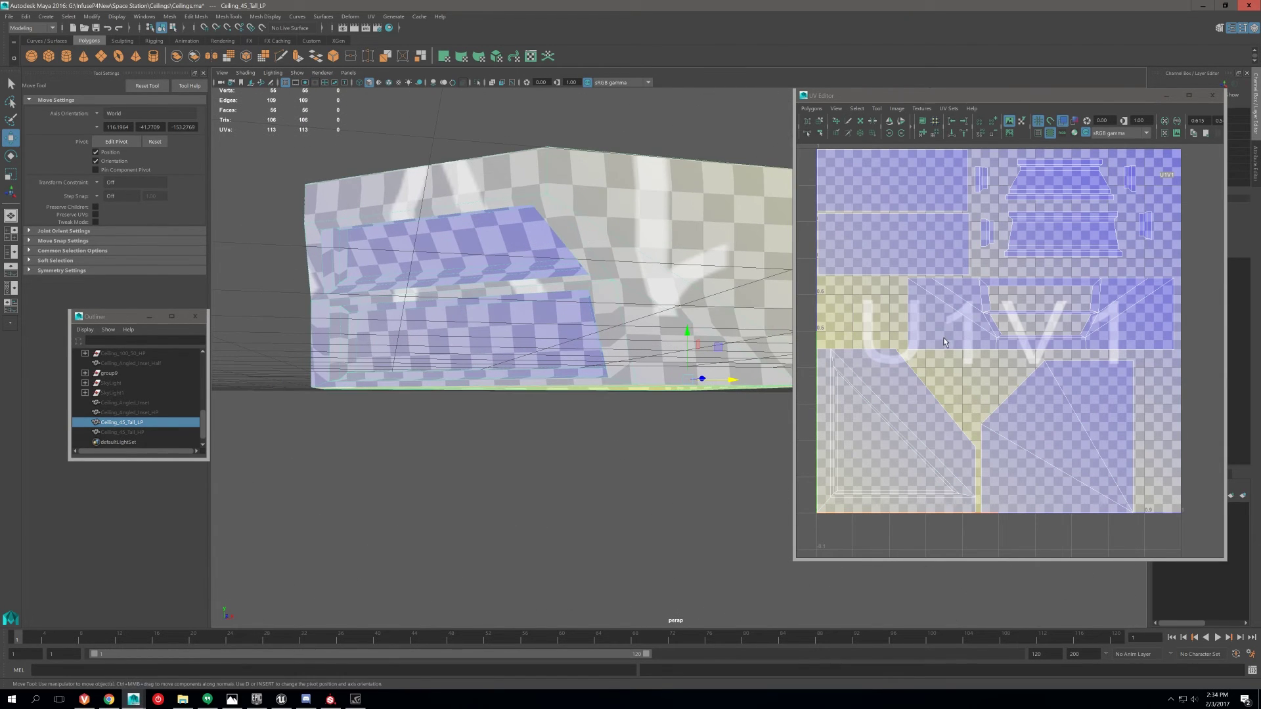
- Select the two lower outer corner UVs of the window-opening shell and scale them along U
scroll(944, 341, "down", 1)
scroll(931, 335, "up", 3)
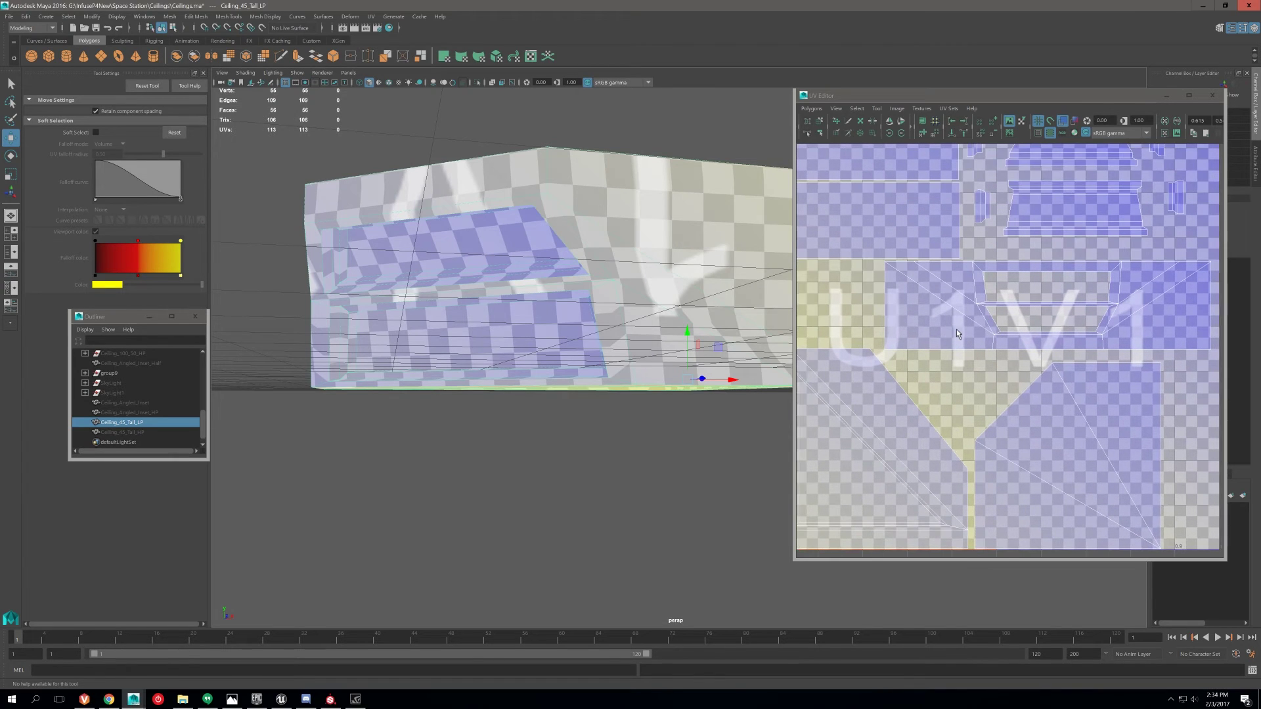
right_click_drag(1004, 340, 1044, 340)
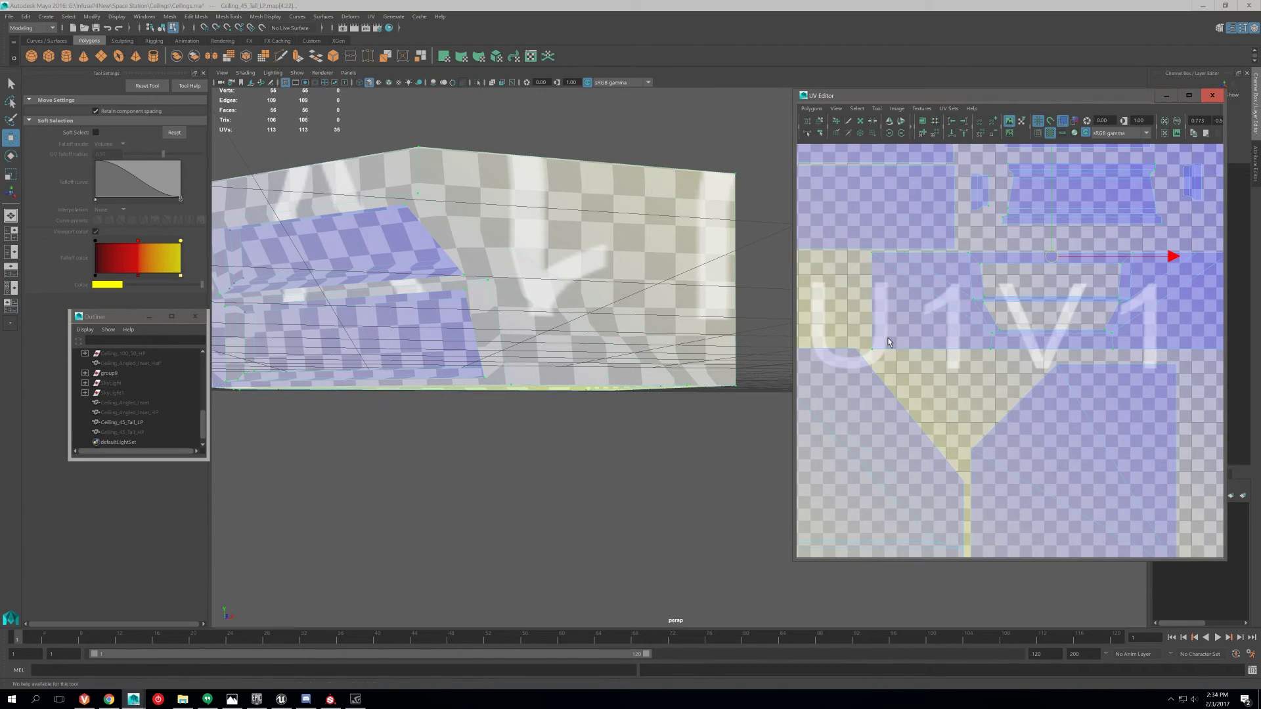
left_click_drag(858, 337, 883, 360)
left_click_drag(1187, 342, 1236, 358, "shift")
middle_click_drag(1136, 394, 1094, 406, "alt")
scroll(1058, 408, "down", 2)
key("r")
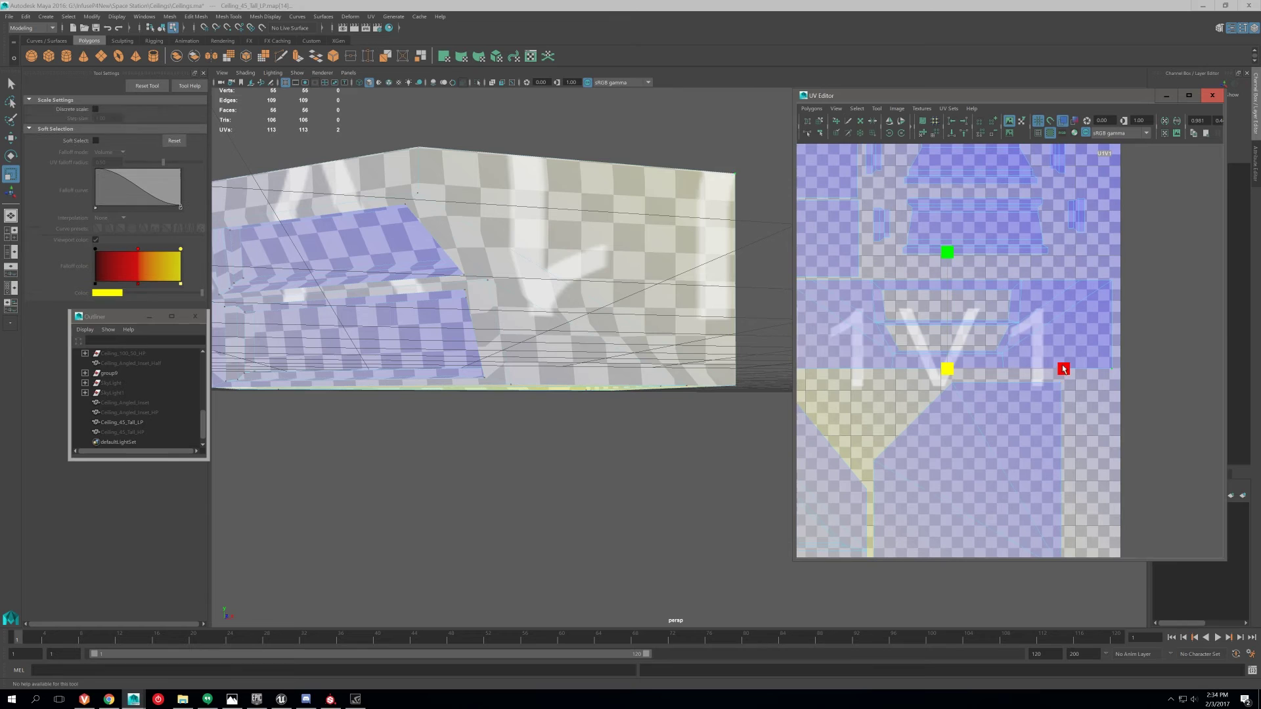
left_click_drag(1064, 366, 1048, 375)
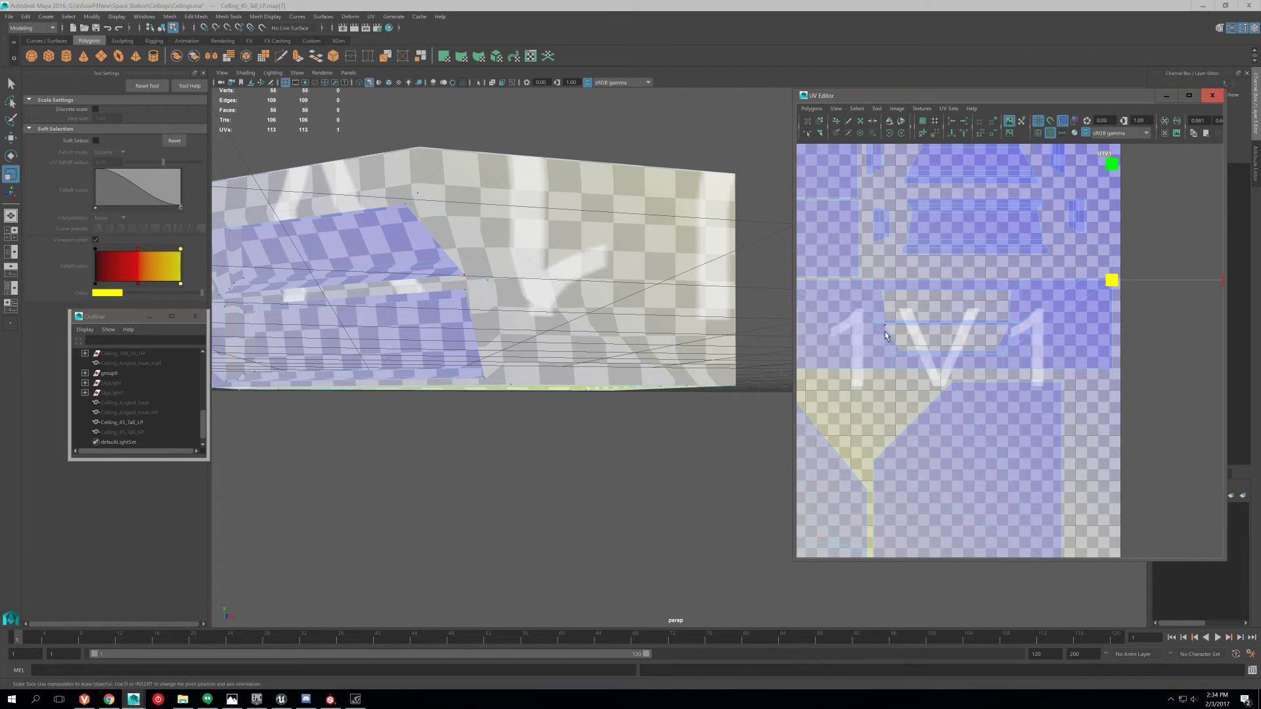
- Select the two upper outer corner UVs of the window-opening shell and scale them slightly inward along U
scroll(900, 315, "up", 2)
left_click(910, 297)
key("w")
mouse_move(1026, 300)
left_mouse_down()
mouse_move(1007, 296)
mouse_move(1028, 305)
left_mouse_up()
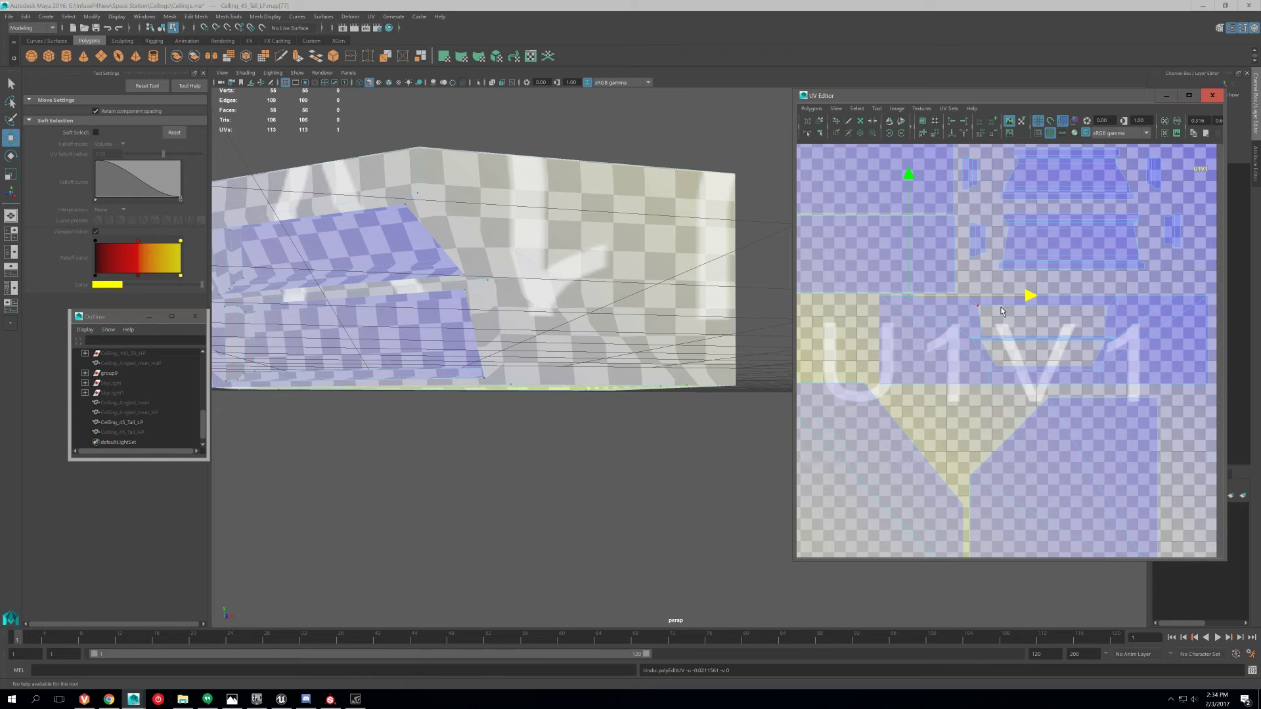
middle_click_drag(975, 317, 876, 330, "alt")
left_click(1077, 308, "shift")
scroll(1026, 357, "down", 1)
scroll(1026, 357, "down", 1)
key("r")
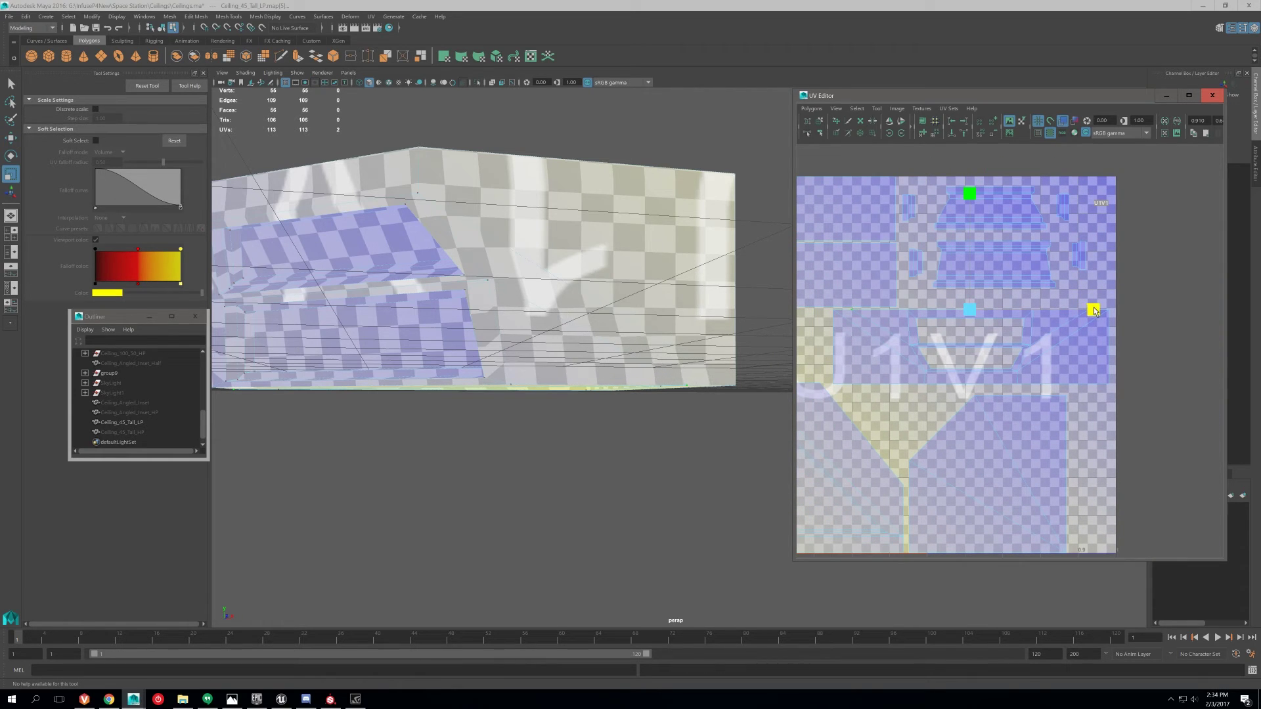
left_click_drag(1094, 310, 1093, 311)
- Return to object mode and examine the checker pattern on the ceiling's window side and adjoining walls for distortion
scroll(549, 312, "down", 3)
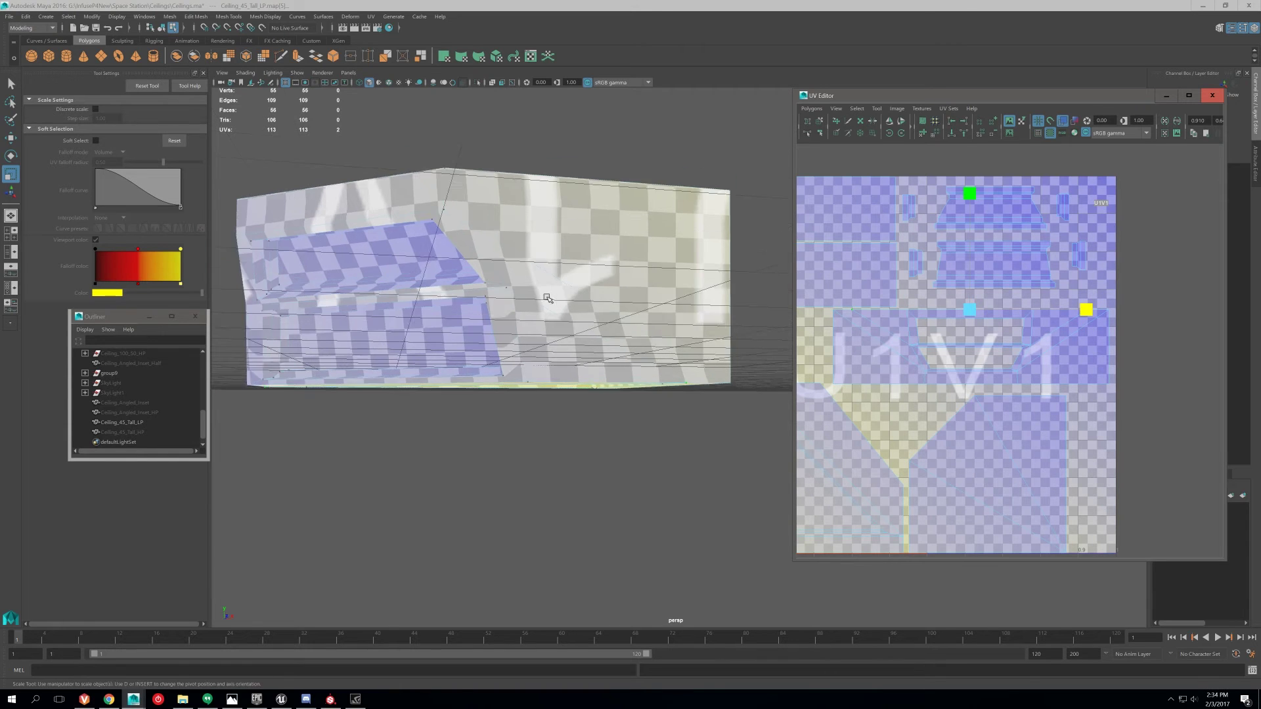
left_click_drag(549, 313, 580, 320, "alt")
right_click_drag(641, 263, 712, 222)
left_click_drag(688, 262, 637, 321, "alt")
scroll(634, 323, "down", 1)
left_click_drag(634, 395, 638, 369, "alt")
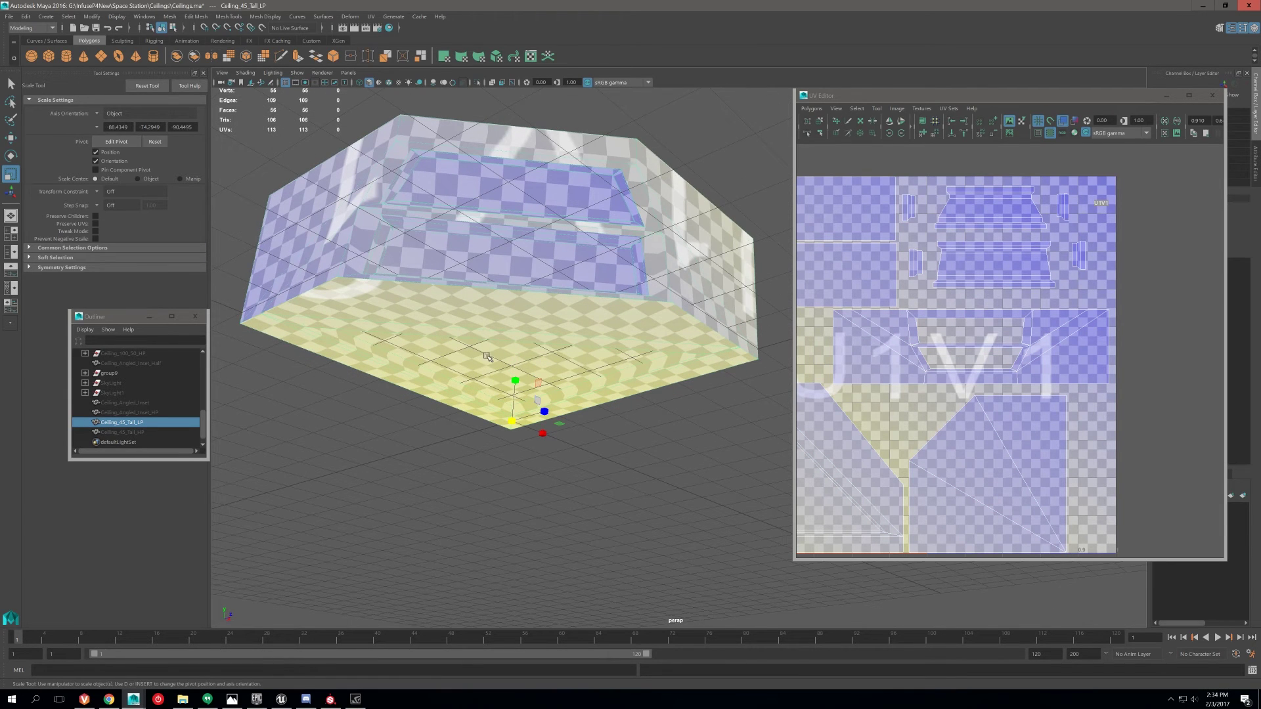
left_click_drag(546, 310, 549, 334, "alt")
scroll(912, 401, "down", 3)
middle_click_drag(912, 402, 937, 384, "alt")
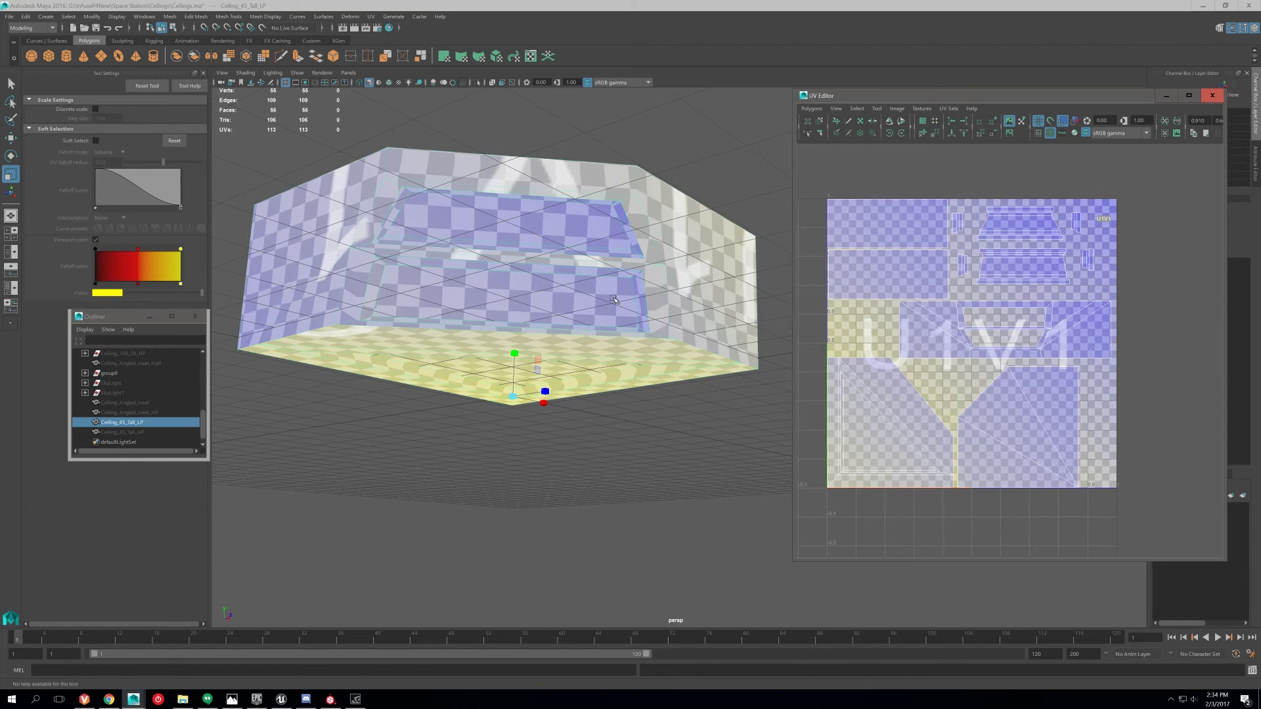
left_click_drag(599, 275, 489, 242, "alt")
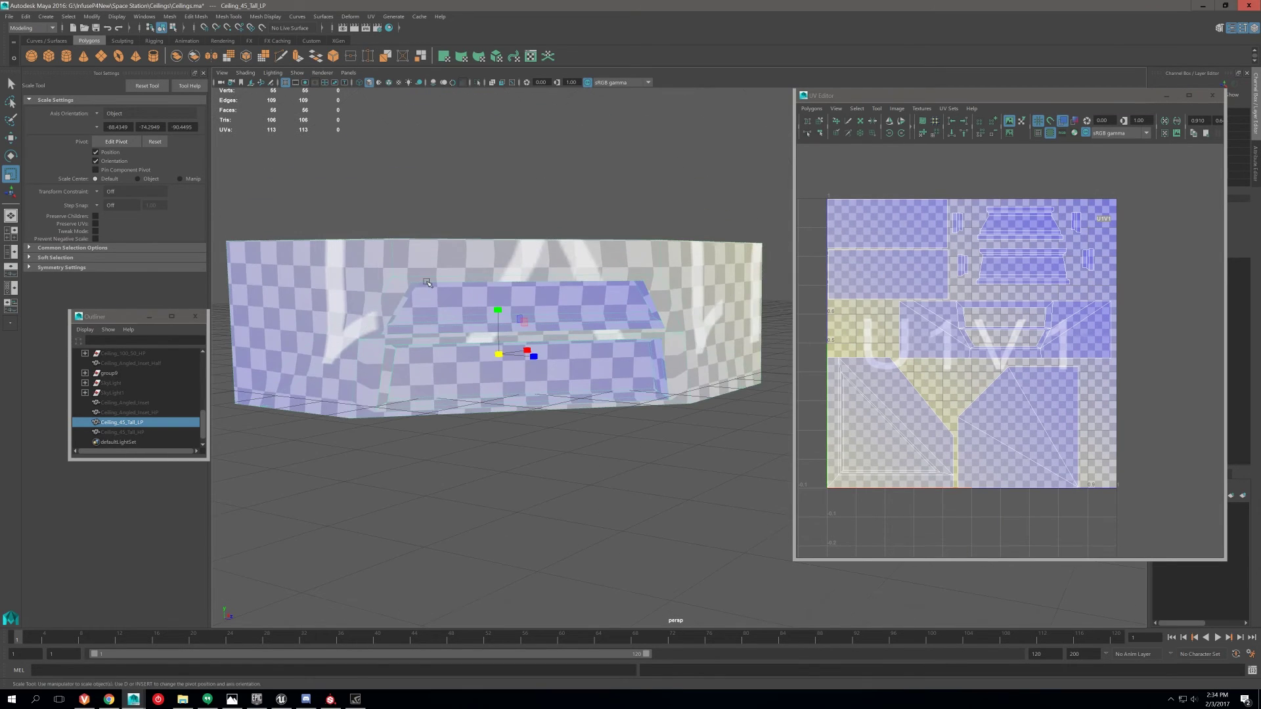
left_click_drag(427, 284, 429, 258, "alt")
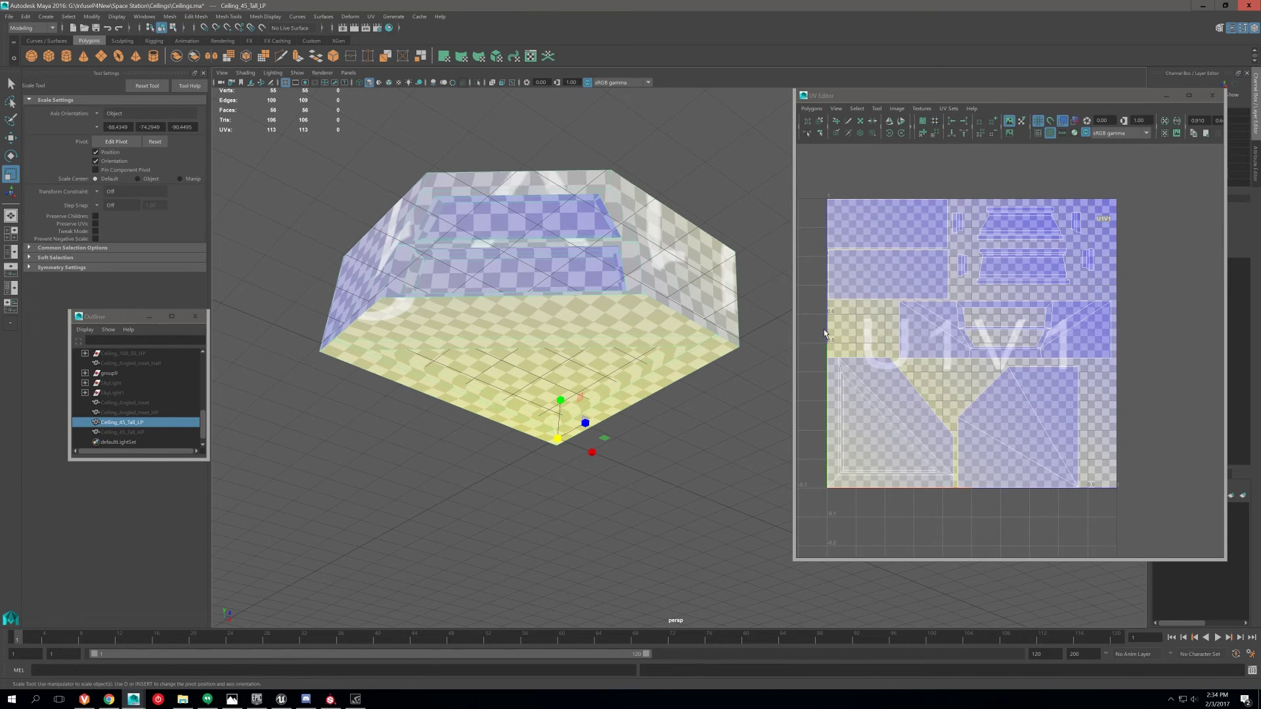
- Export the selected Ceiling_45_Tall_LP mesh as FBX, overwriting SM_Ceiling_45_Tall.fbx in the Ceilings folder
left_click(7, 17)
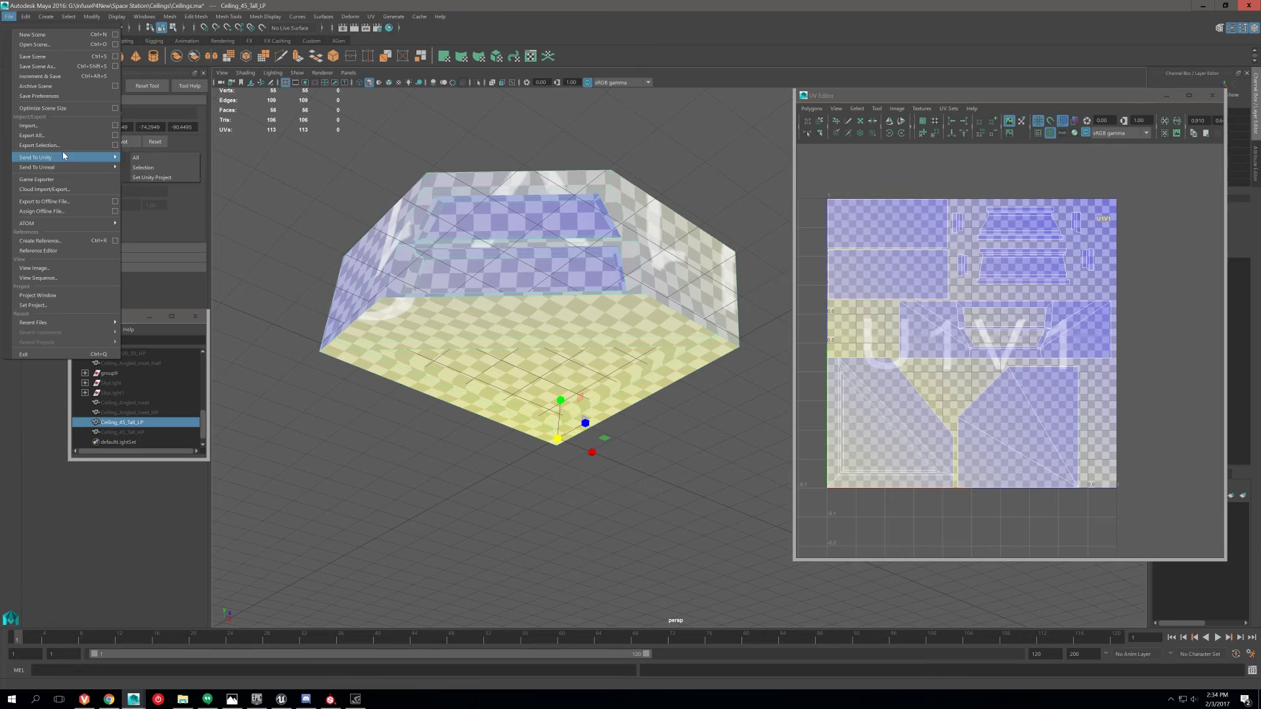
left_click(62, 151)
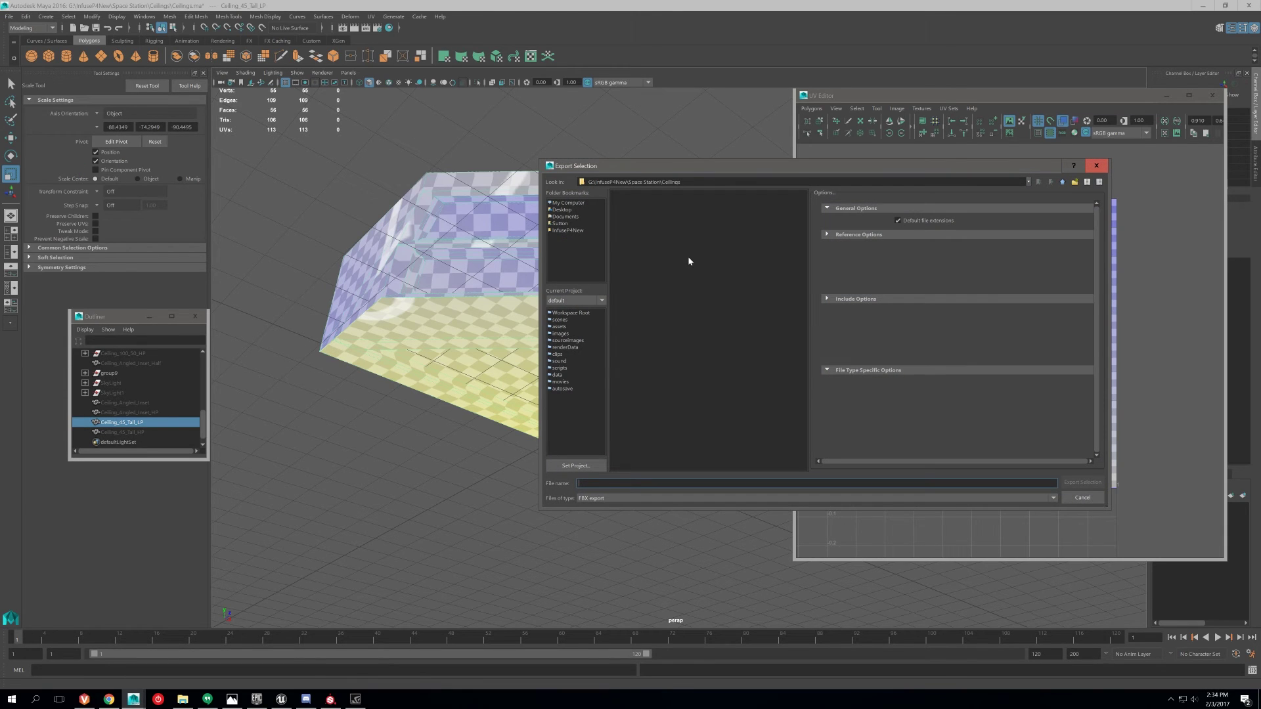
left_click_drag(688, 168, 672, 165)
left_click(628, 255)
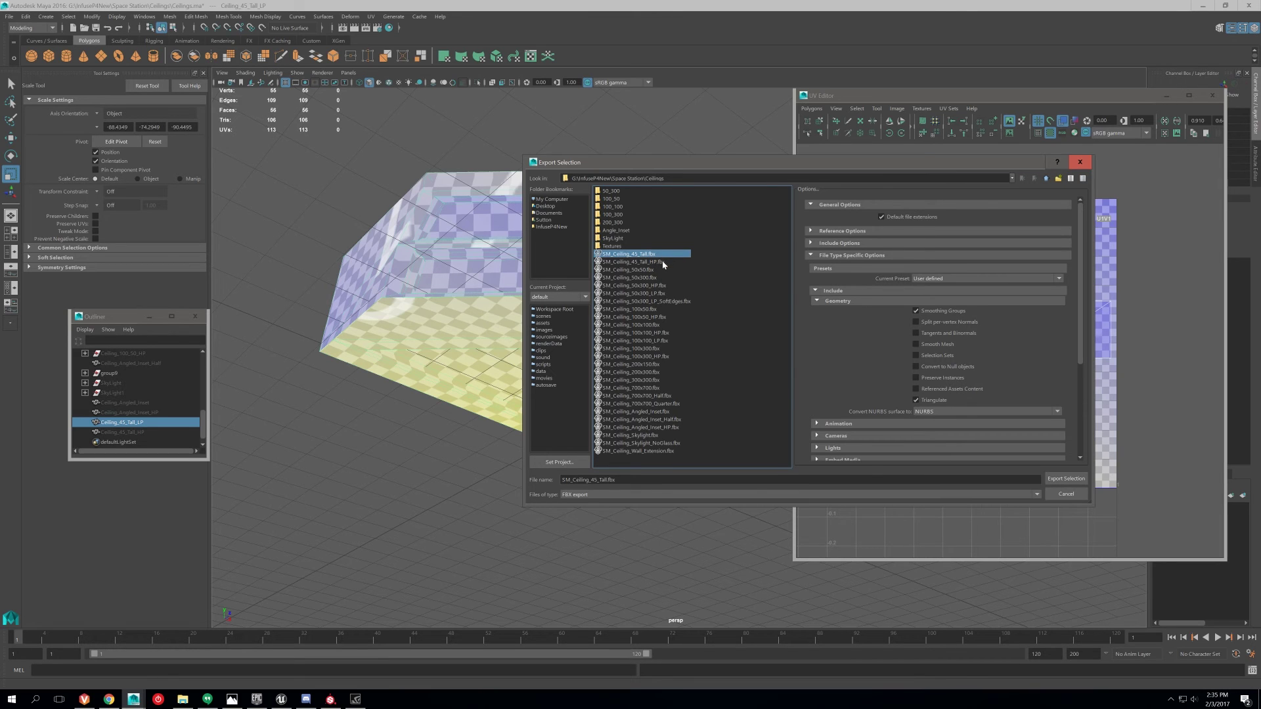
left_click(1065, 478)
left_click(794, 348)
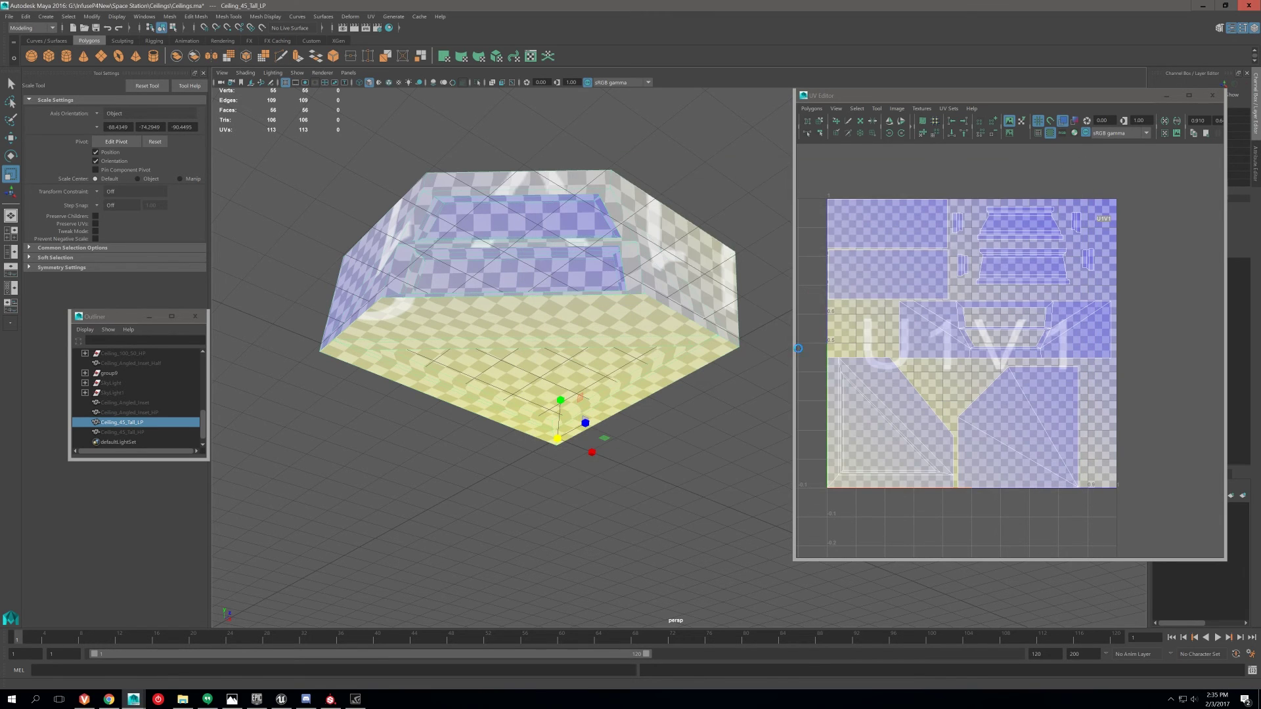
- Switch to Substance Painter and reload SM_Ceiling_45_Tall.fbx as the project mesh through the project configuration
left_click(331, 700)
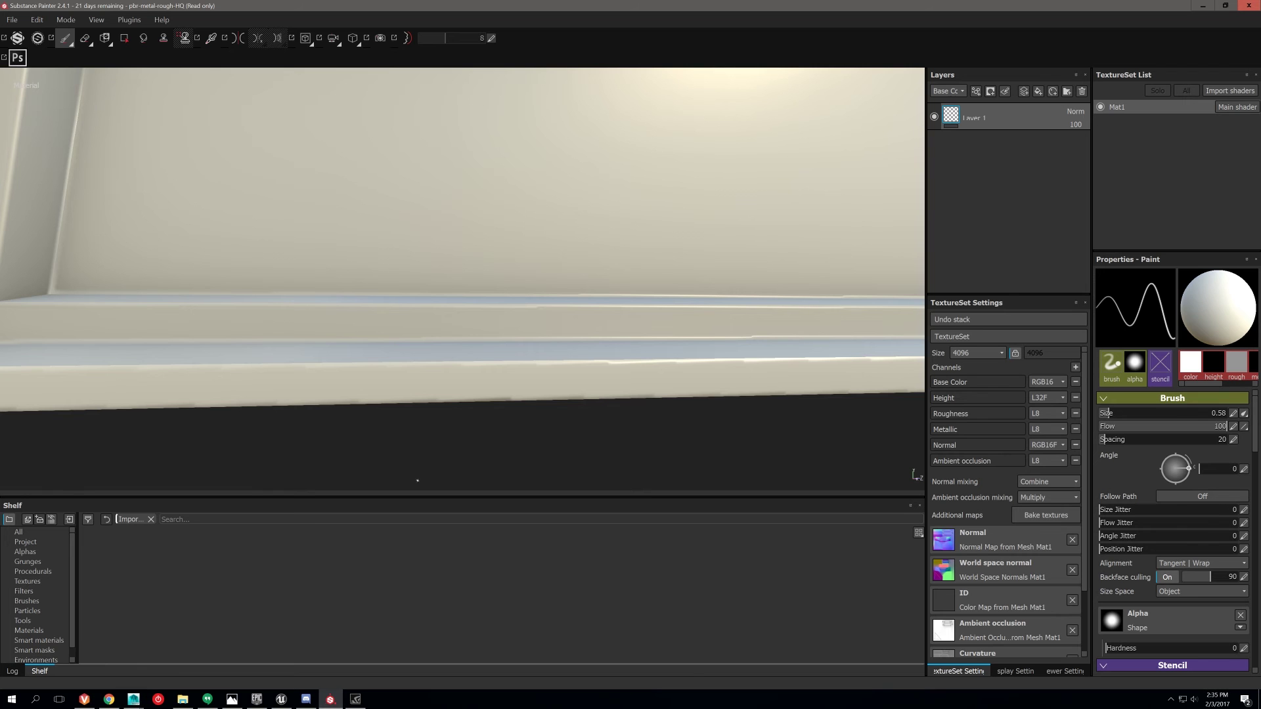
left_click(37, 20)
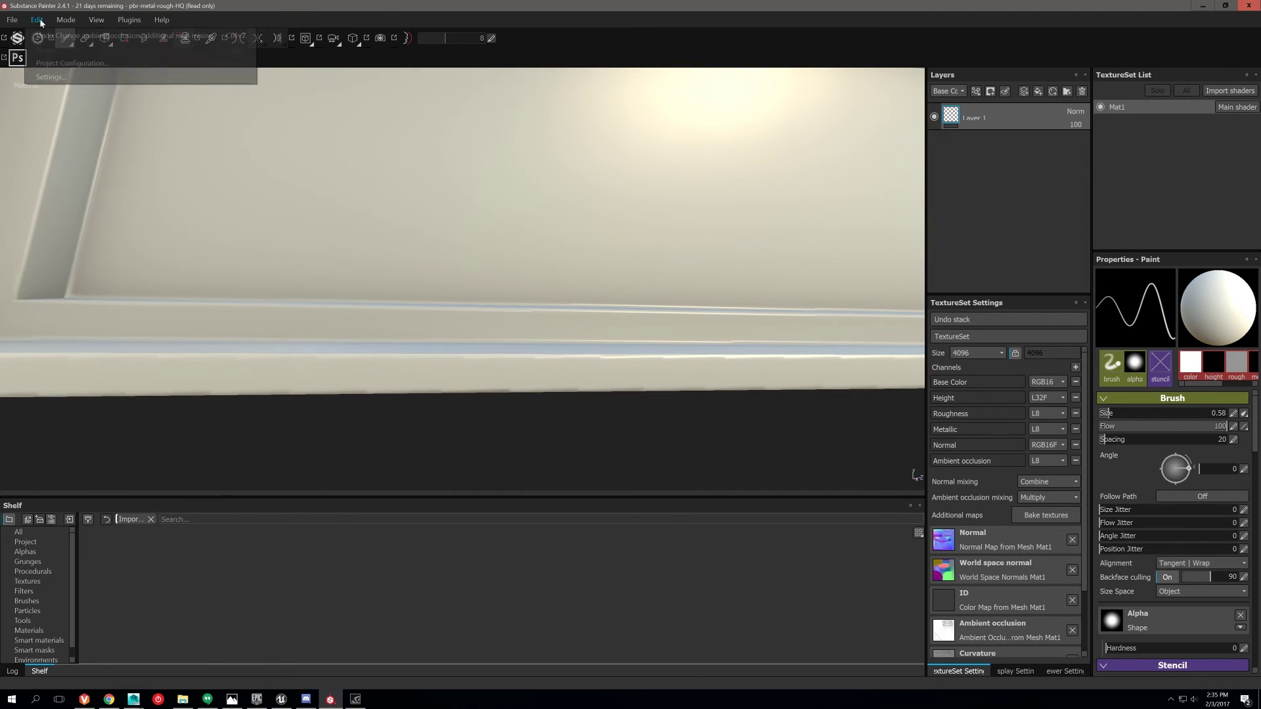
left_click(48, 63)
left_click(723, 308)
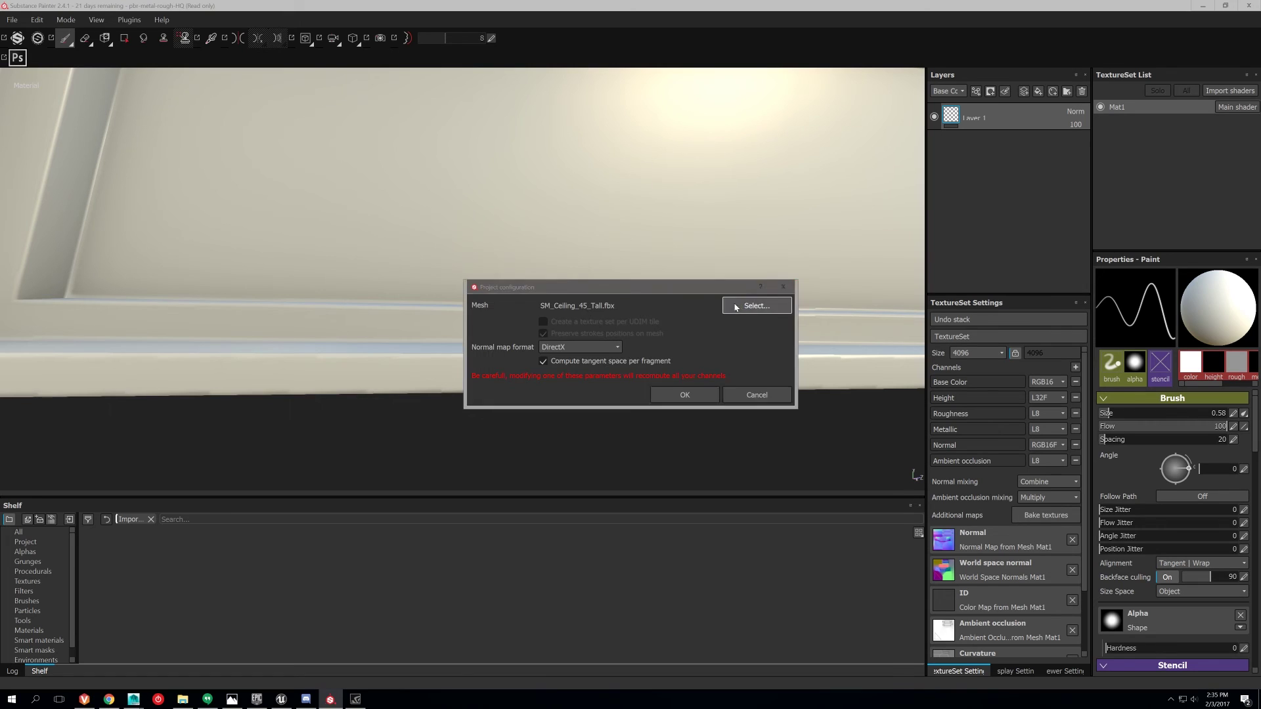
left_click(814, 673)
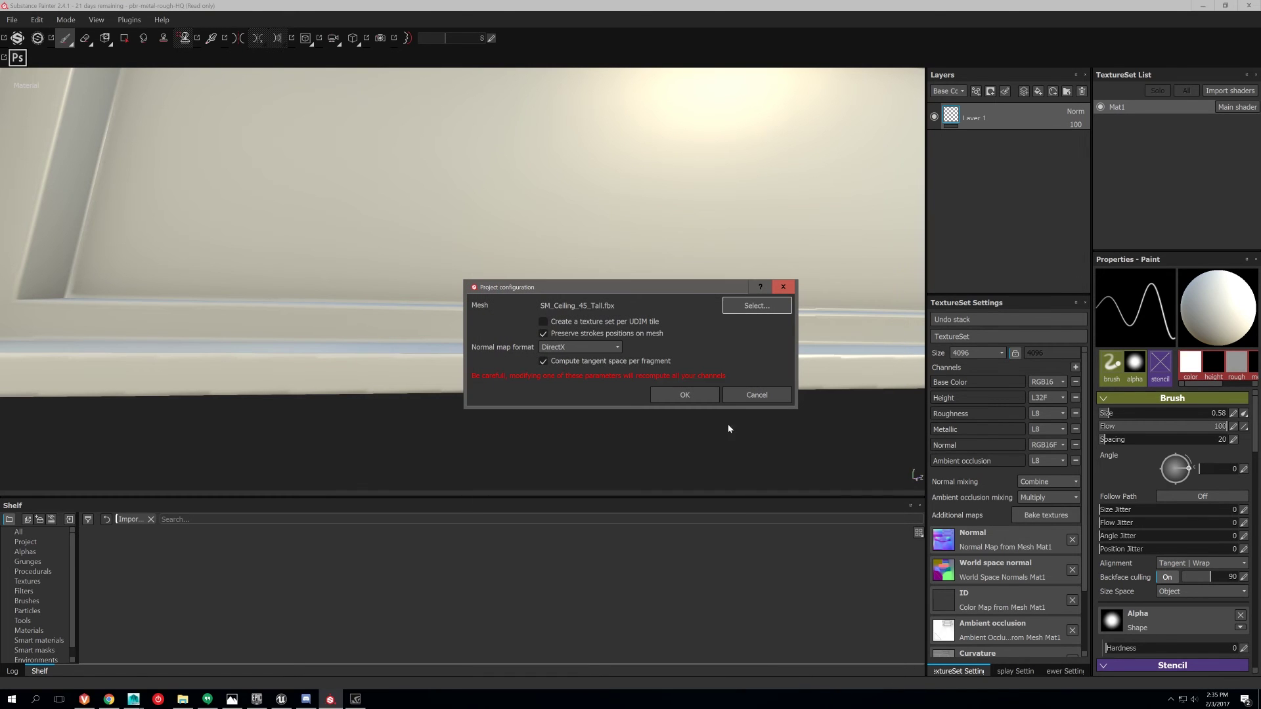
left_click(684, 394)
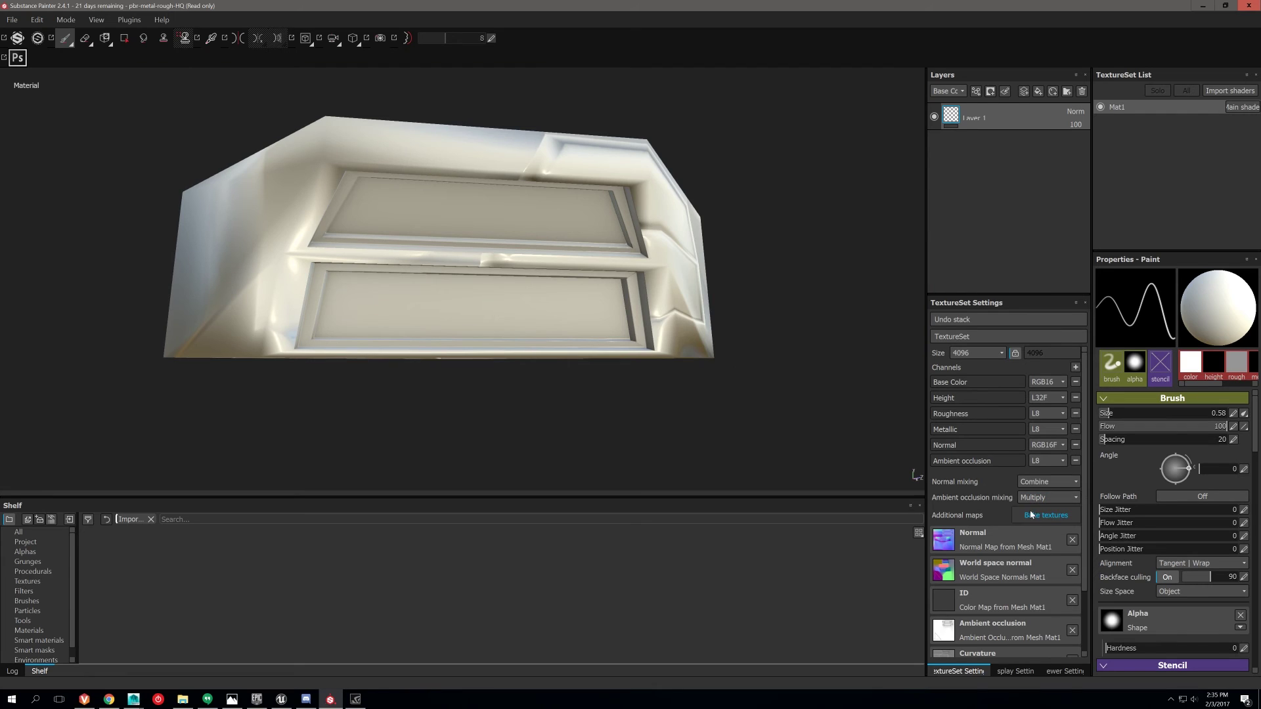
- Bake Mat1's normal and ambient occlusion maps at 4096x4096 with antialiasing set to None
left_click(1031, 515)
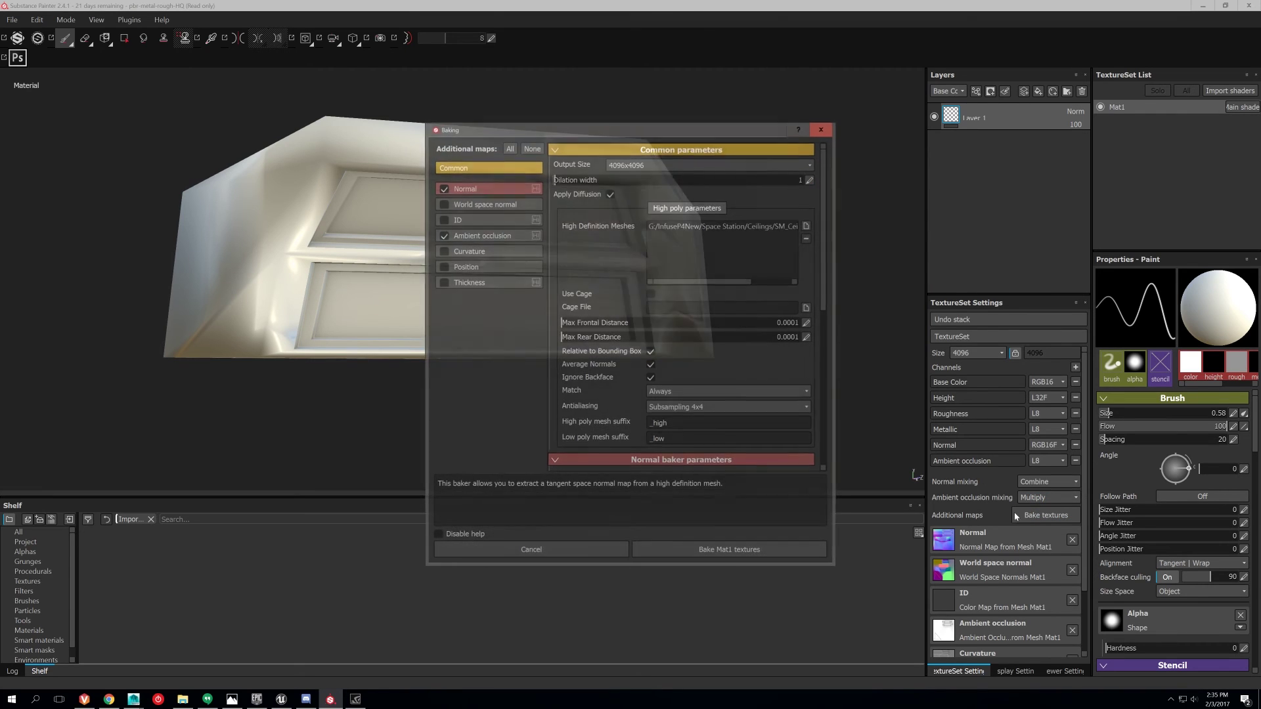
left_click(729, 407)
left_click(663, 409)
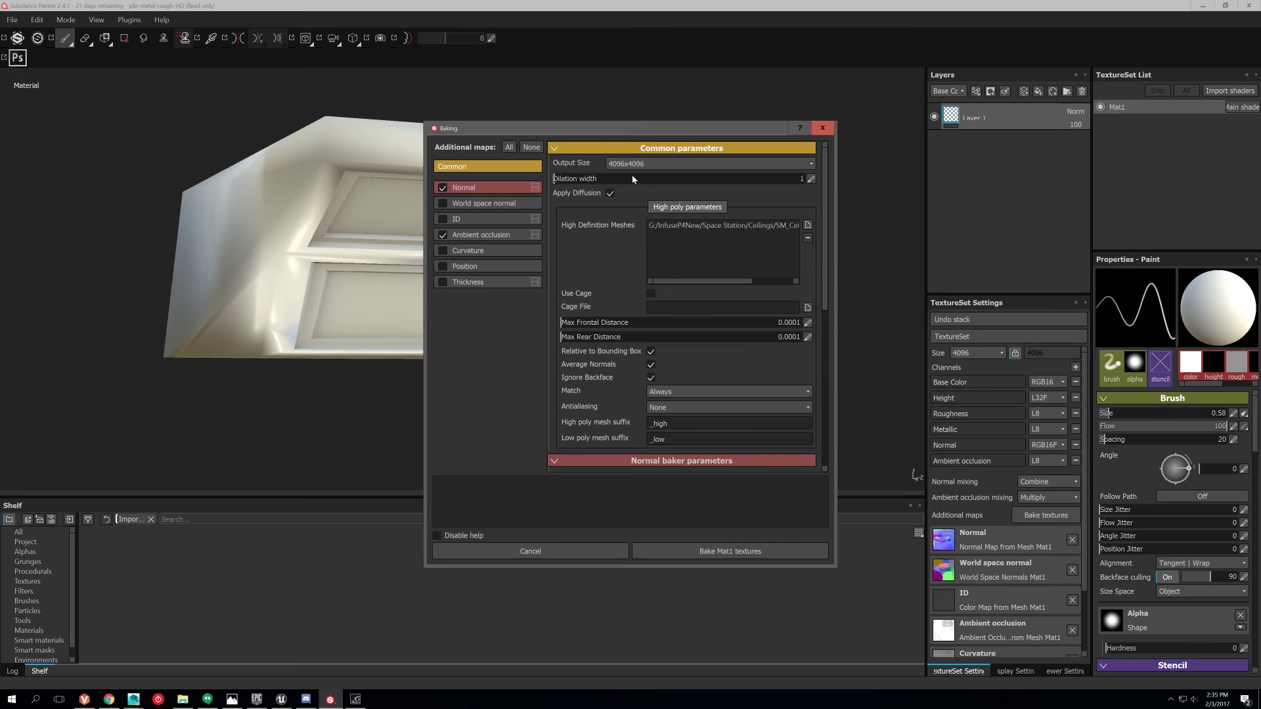
left_click(654, 552)
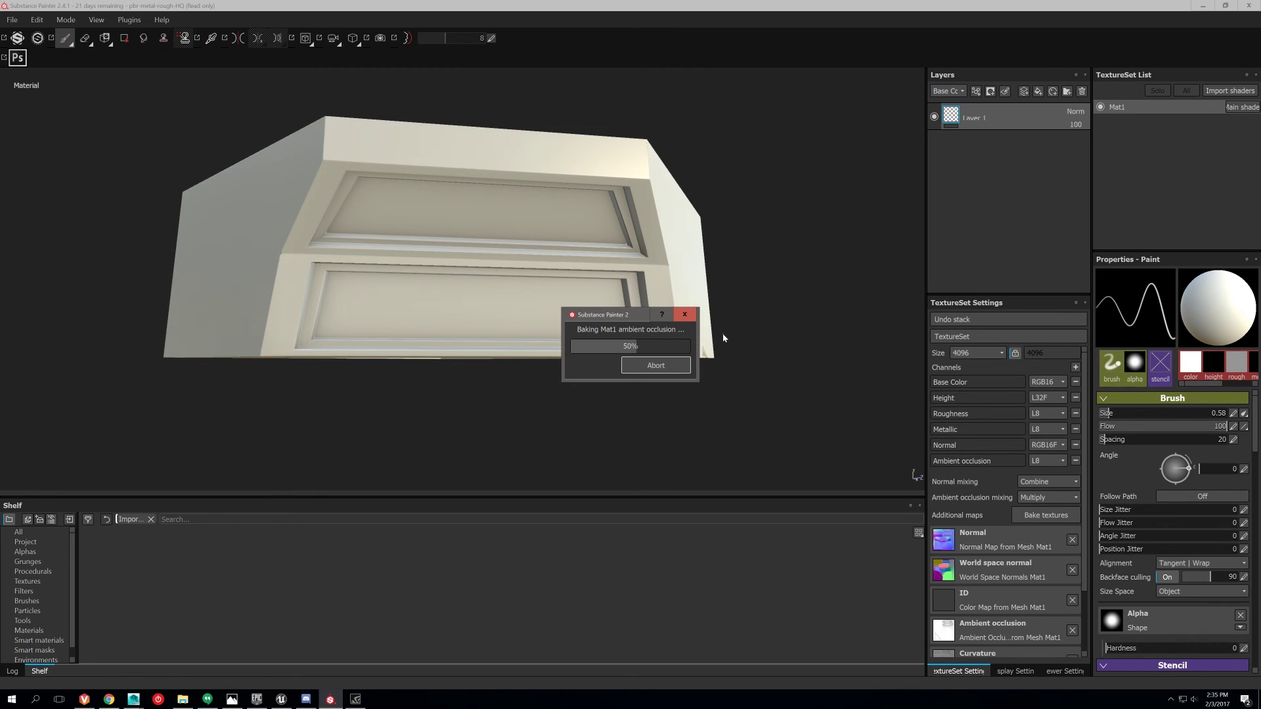
- Examine the baked edges along the bottom of the lower window frame and the bar between the openings
scroll(592, 323, "up", 6)
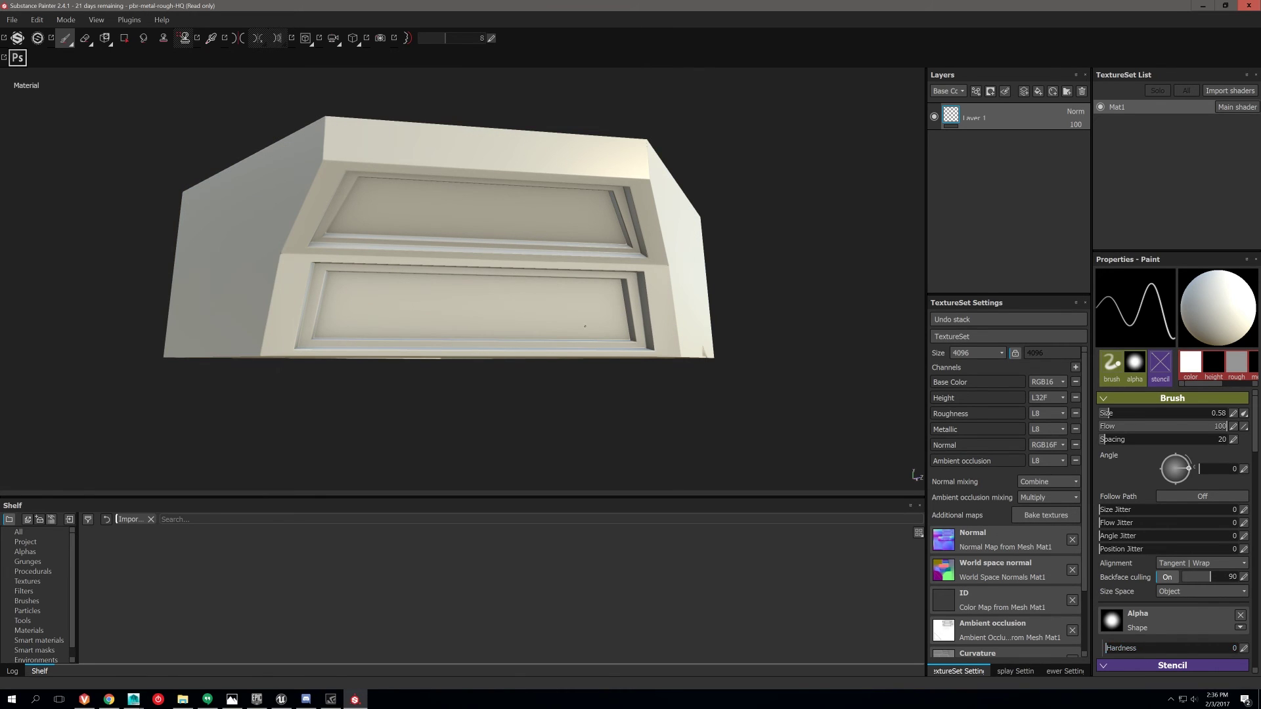
middle_click_drag(618, 326, 747, 257, "alt")
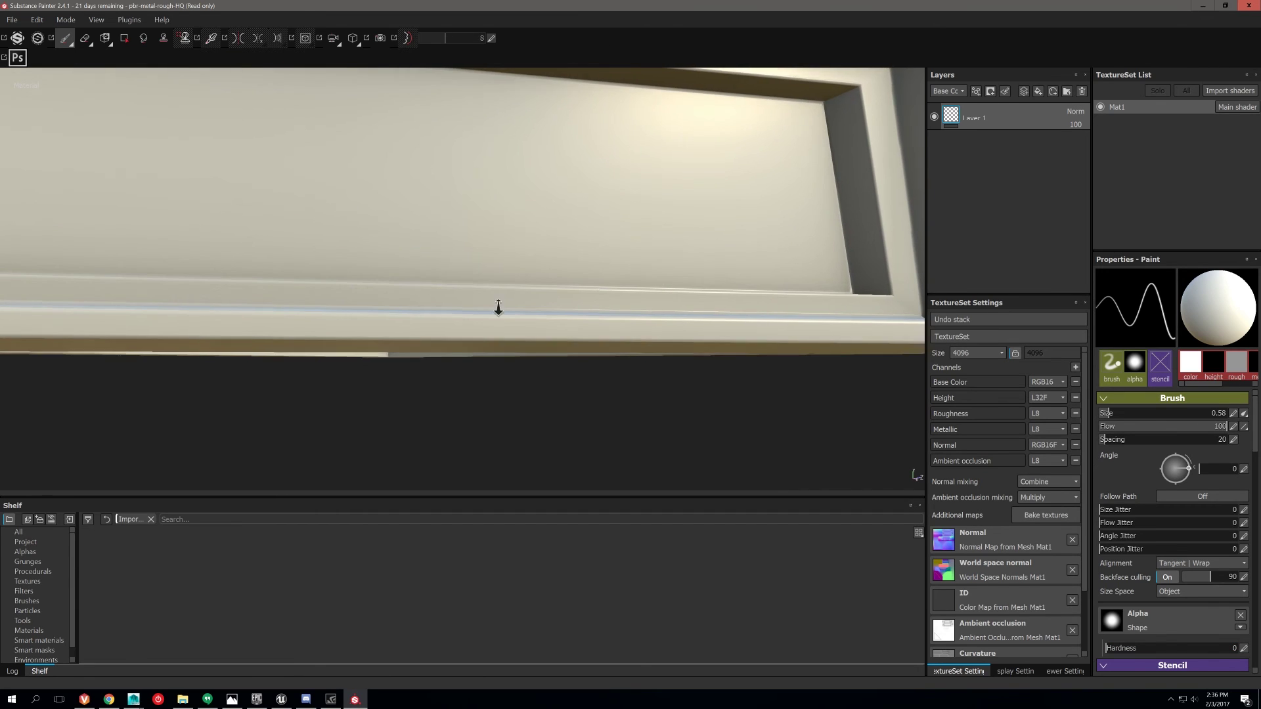
right_click_drag(498, 306, 985, 479, "alt")
right_click_drag(523, 360, 354, 242, "alt")
middle_click_drag(576, 251, 604, 281, "alt")
right_click_drag(668, 306, 579, 236, "alt")
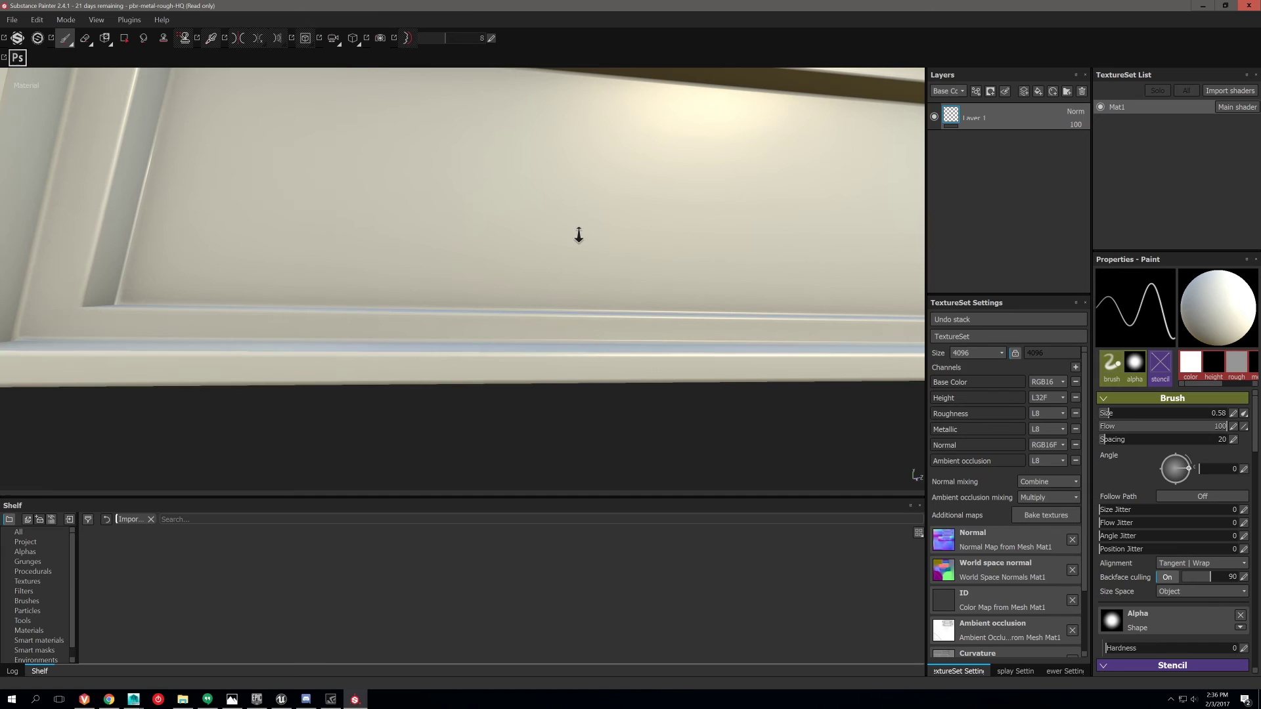
middle_click_drag(656, 268, 524, 274, "alt")
right_click_drag(523, 273, 544, 274, "alt")
left_click_drag(545, 275, 577, 321, "alt")
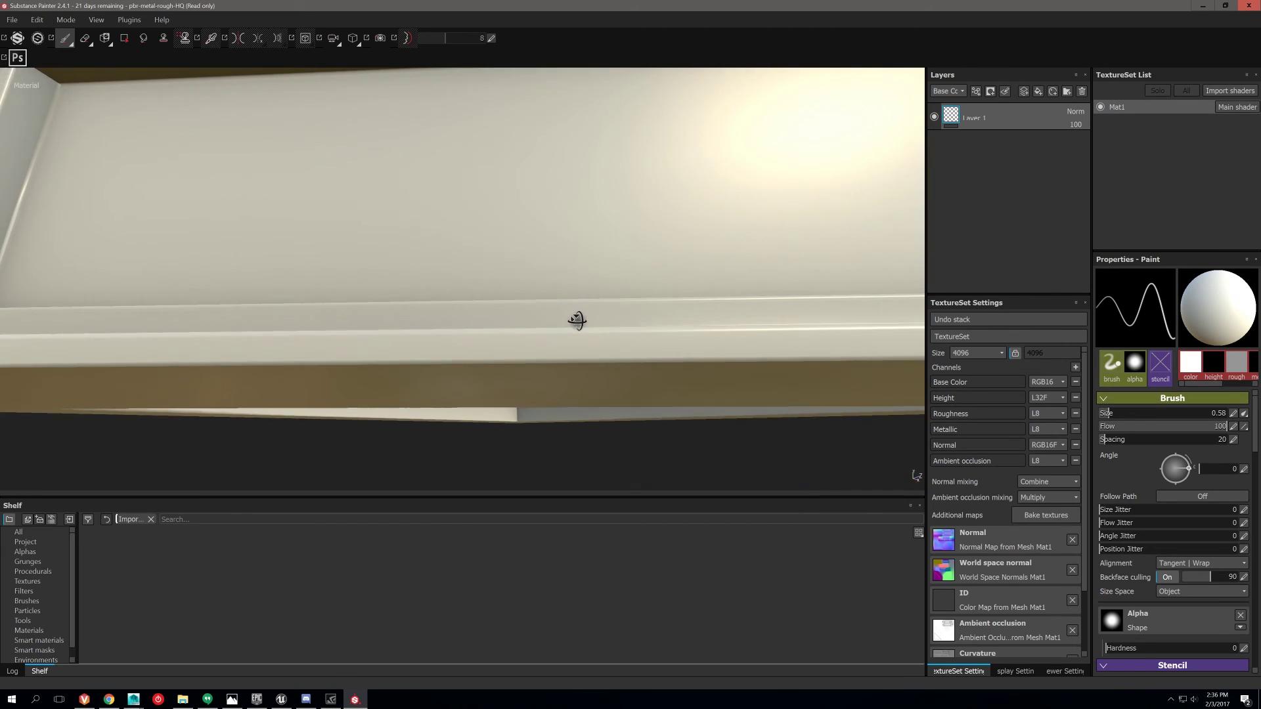
middle_click_drag(578, 321, 546, 400, "alt")
mouse_move(546, 401)
left_mouse_down("alt")
mouse_move(582, 316)
mouse_move(721, 315)
left_mouse_up("alt")
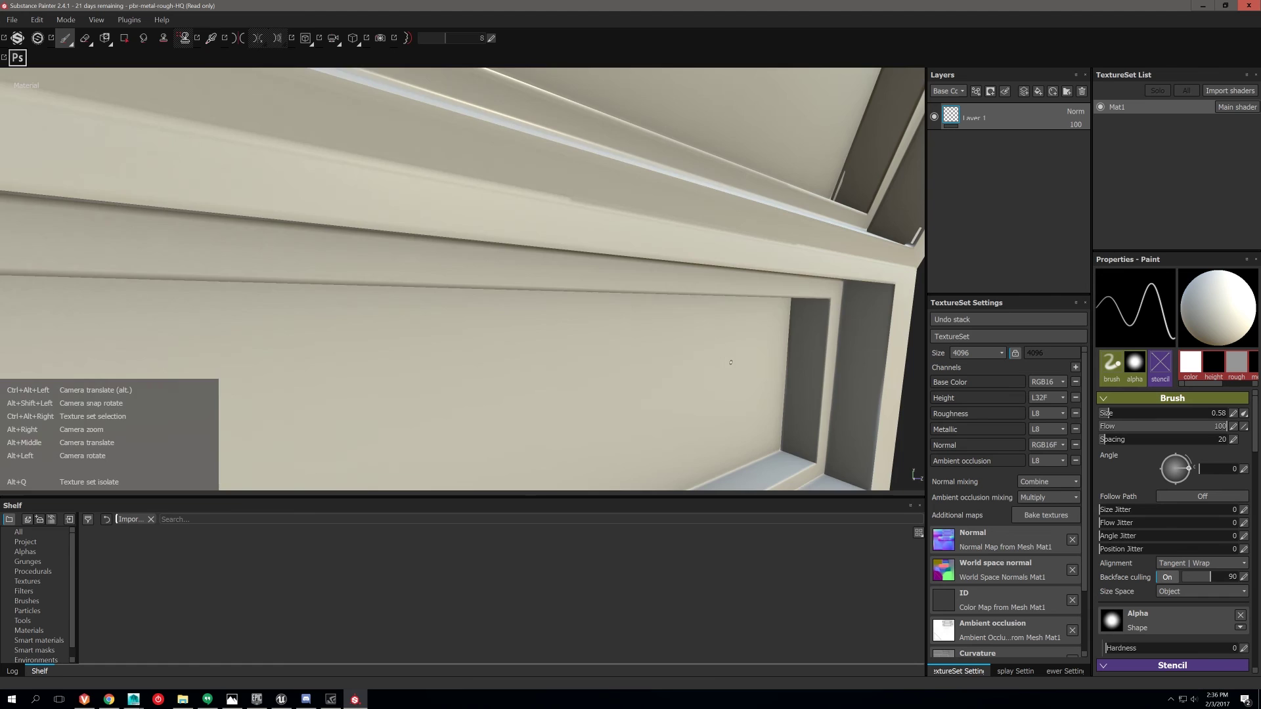
- Examine the corners and upper edges of both window frames for jagged or broken bake lines
left_click_drag(730, 362, 442, 296, "alt")
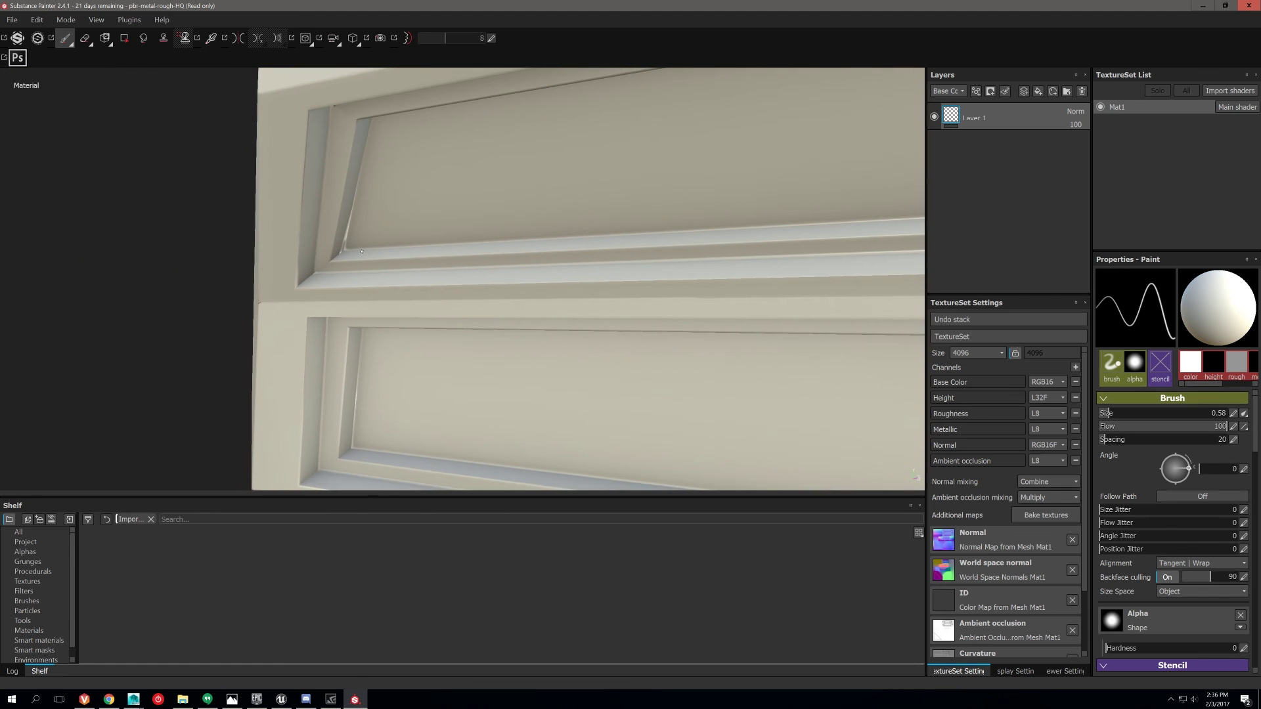
mouse_move(349, 246)
left_mouse_down("alt")
mouse_move(422, 265)
mouse_move(442, 287)
mouse_move(448, 331)
mouse_move(475, 321)
mouse_move(397, 323)
left_mouse_up("alt")
left_click_drag(359, 221, 622, 372, "alt")
middle_click_drag(622, 371, 632, 404, "alt")
left_click_drag(632, 405, 666, 295, "alt")
right_click_drag(667, 295, 712, 417, "alt")
middle_click_drag(712, 418, 646, 425, "alt")
left_click_drag(646, 425, 636, 259, "alt")
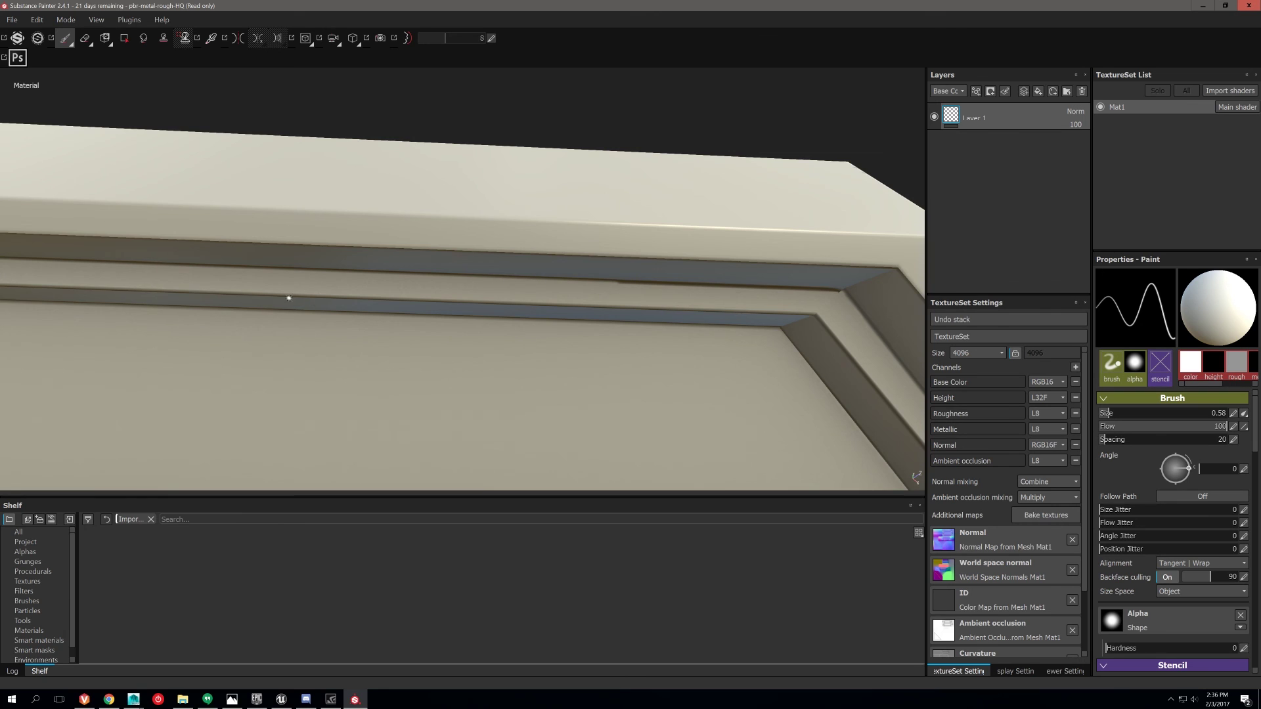
left_click_drag(288, 298, 203, 239, "alt")
right_click_drag(266, 241, 220, 227, "alt")
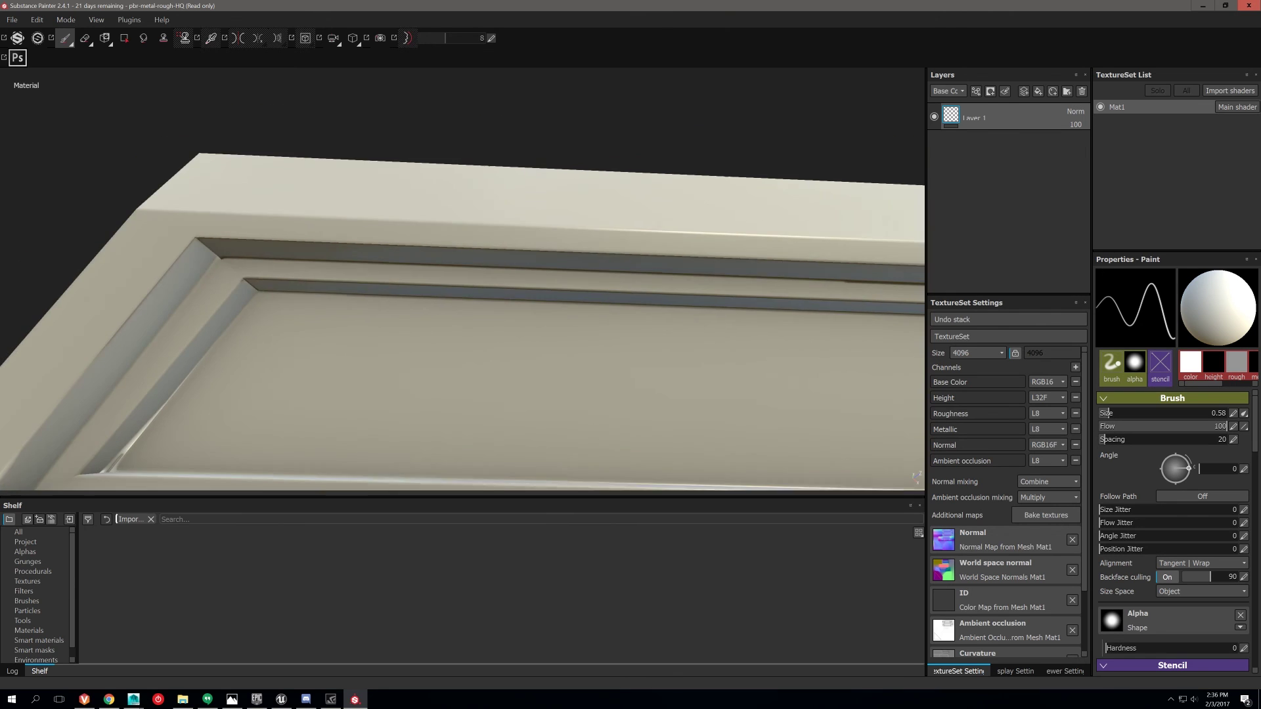
left_click_drag(220, 226, 207, 197, "alt")
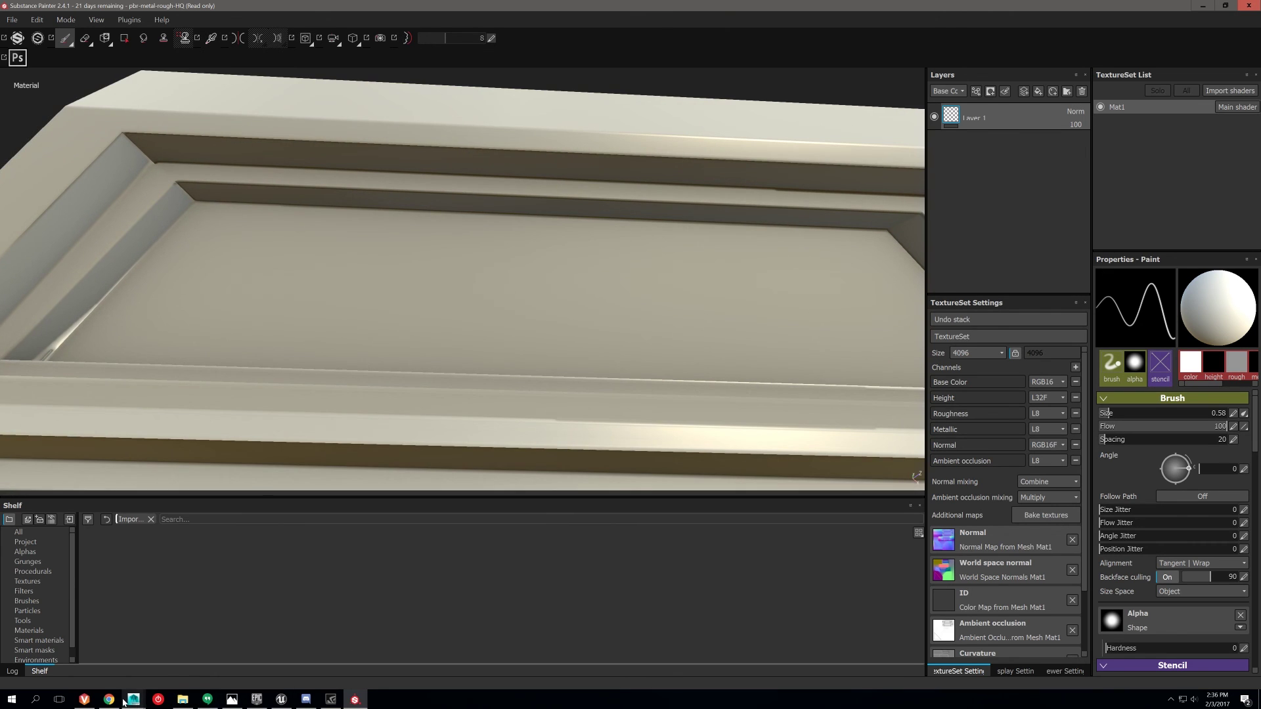
- Inspect the lower window frame's bottom-left corner and ledge up close
left_click(130, 700)
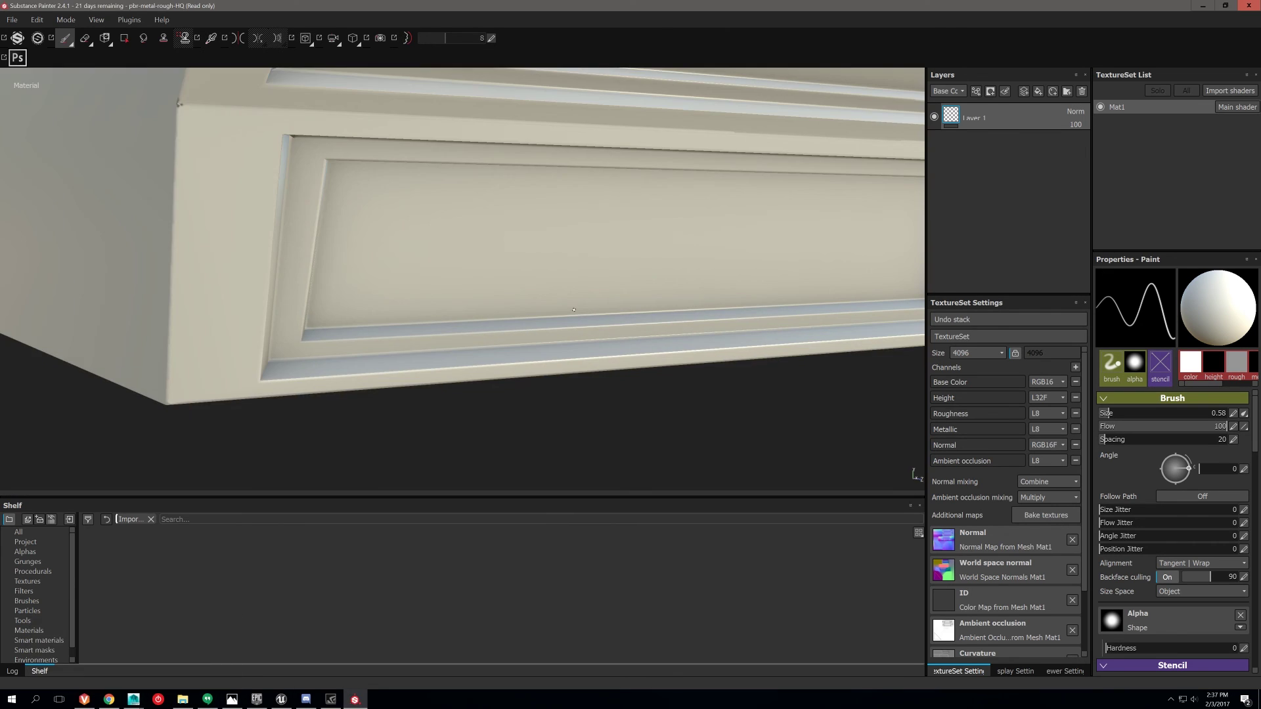
scroll(575, 314, "up", 5)
scroll(576, 319, "down", 4)
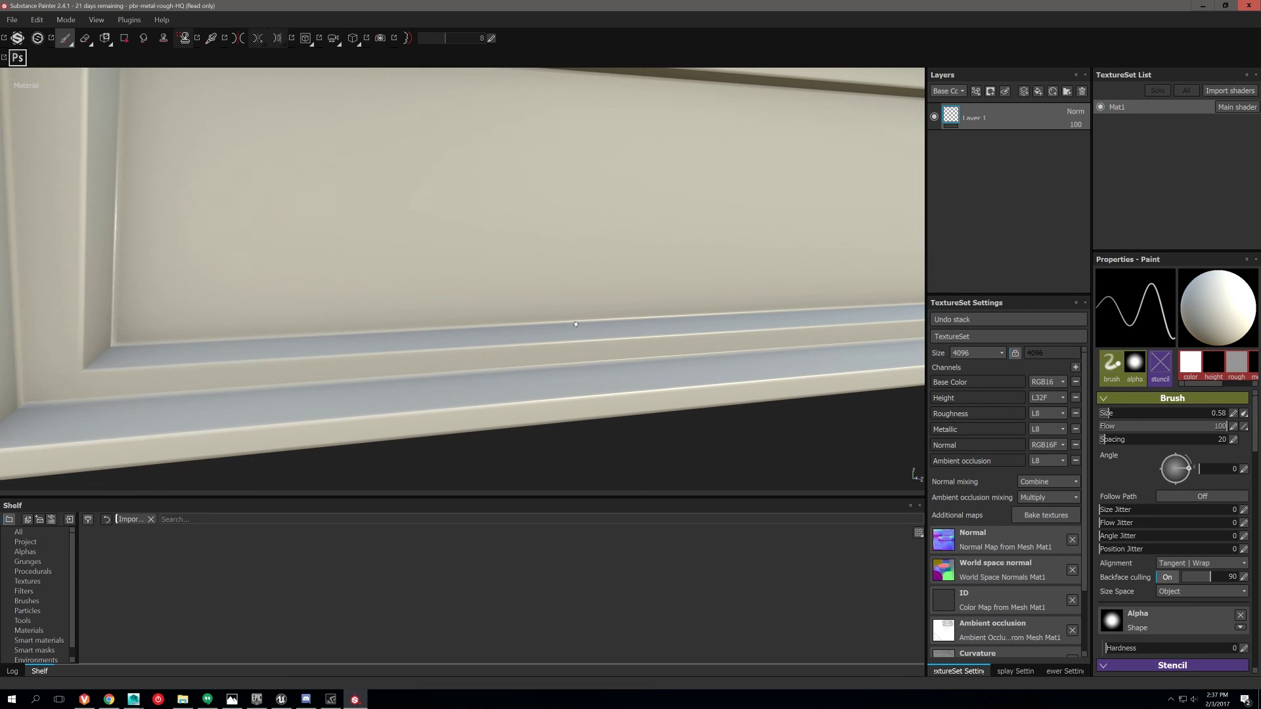